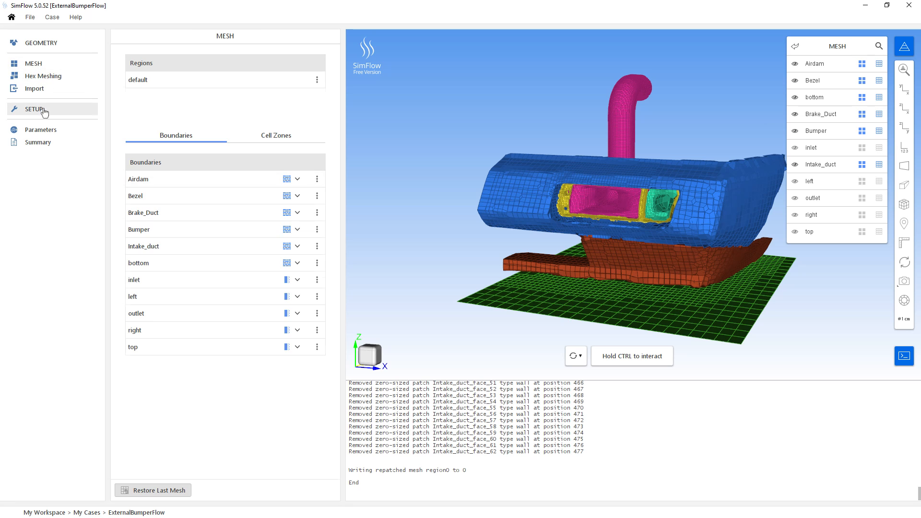
- Configure the bumper case's turbulence settings with RANS modeling and choose the turbulence model
{"action": "left_click", "coordinate": [152, 239]}
{"action": "left_click", "coordinate": [301, 315]}
{"action": "left_click", "coordinate": [23, 123]}
{"action": "left_click", "coordinate": [132, 111]}
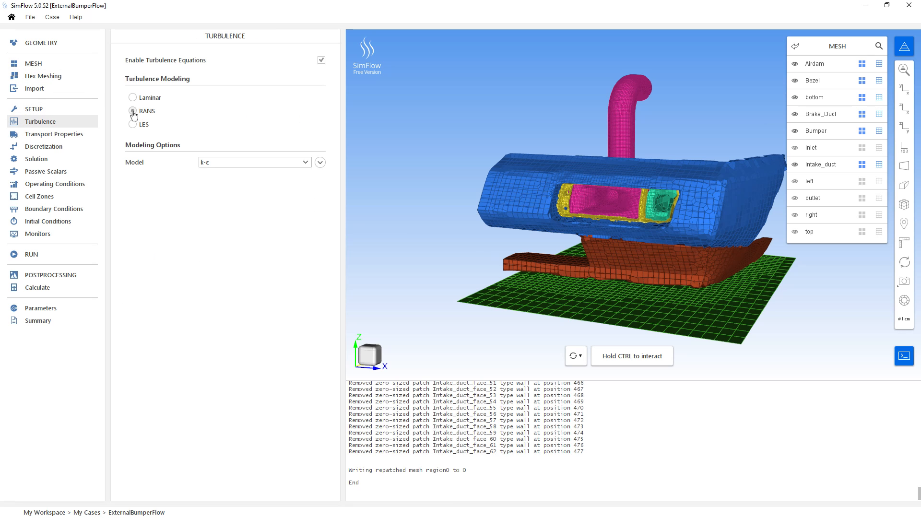
{"action": "left_click", "coordinate": [304, 162]}
{"action": "left_click", "coordinate": [216, 209]}
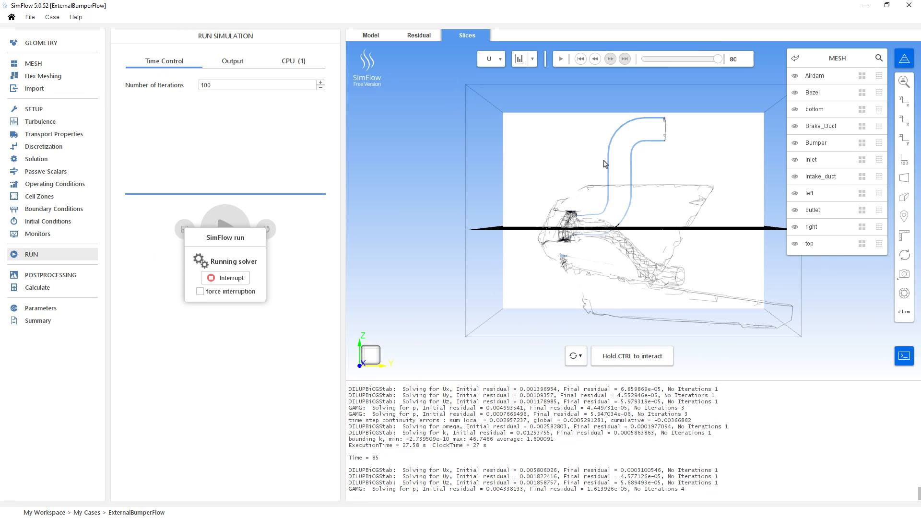
- Examine the velocity slices around the bumper and through the intake duct in the external flow results
{"action": "key", "text": "Return"}
{"action": "right_click_drag", "start_coordinate": [608, 136], "coordinate": [510, 64]}
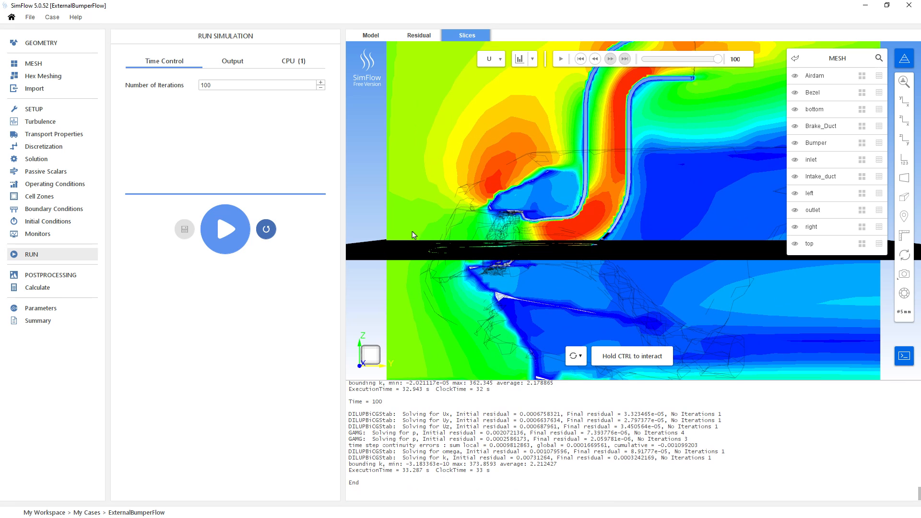
{"action": "middle_click_drag", "start_coordinate": [536, 229], "coordinate": [592, 293]}
{"action": "right_click_drag", "start_coordinate": [633, 125], "coordinate": [633, 143]}
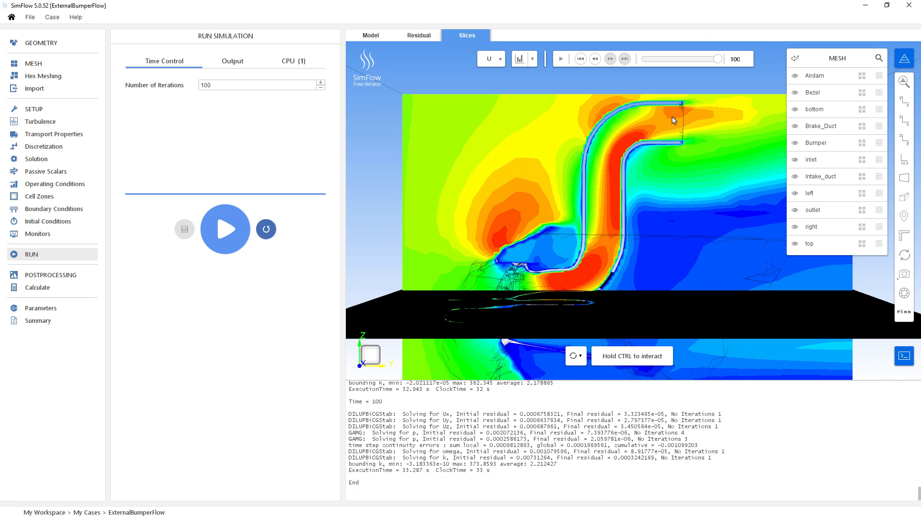
{"action": "left_click_drag", "start_coordinate": [510, 84], "coordinate": [566, 224]}
{"action": "scroll", "coordinate": [566, 224], "scroll_direction": "up", "scroll_amount": 3}
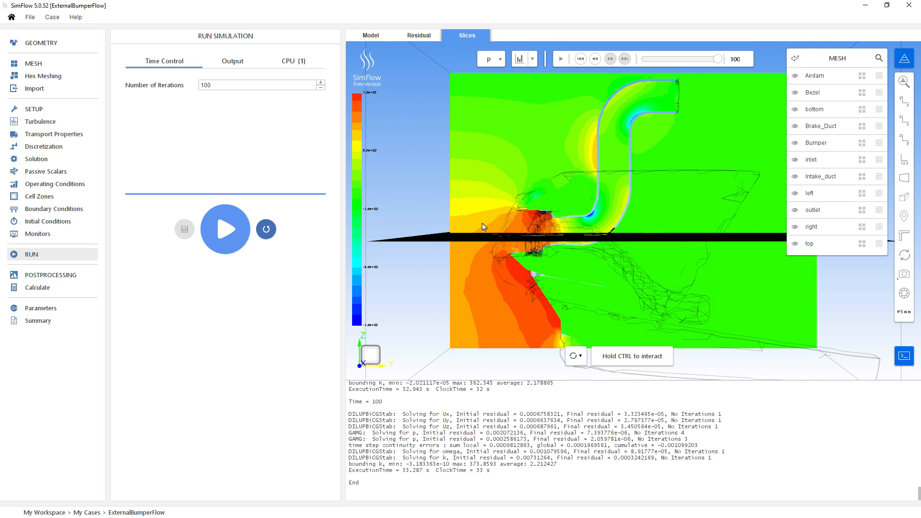
- Examine the external flow pressure slices at the bumper openings from the side and from above
{"action": "scroll", "coordinate": [586, 225], "scroll_direction": "up", "scroll_amount": 2}
{"action": "middle_click_drag", "start_coordinate": [568, 240], "coordinate": [546, 312]}
{"action": "left_click_drag", "start_coordinate": [434, 196], "coordinate": [495, 106]}
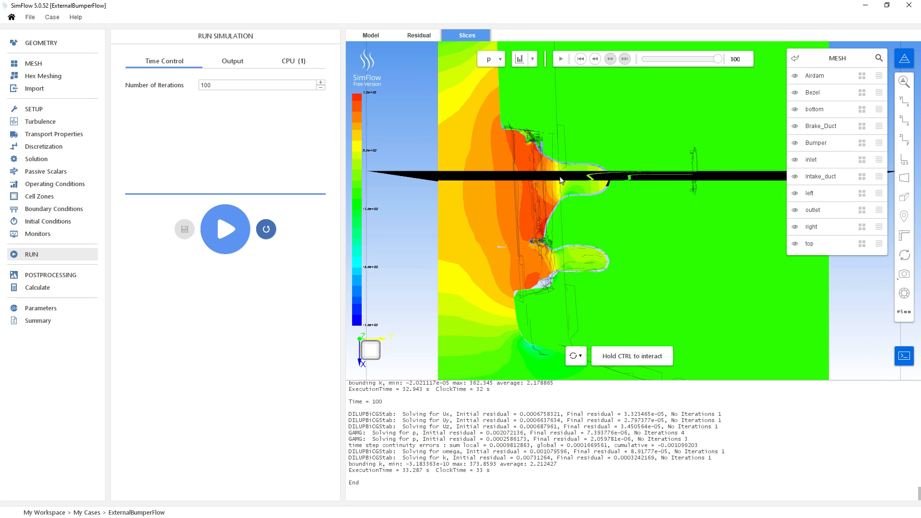
{"action": "left_click_drag", "start_coordinate": [562, 180], "coordinate": [519, 249]}
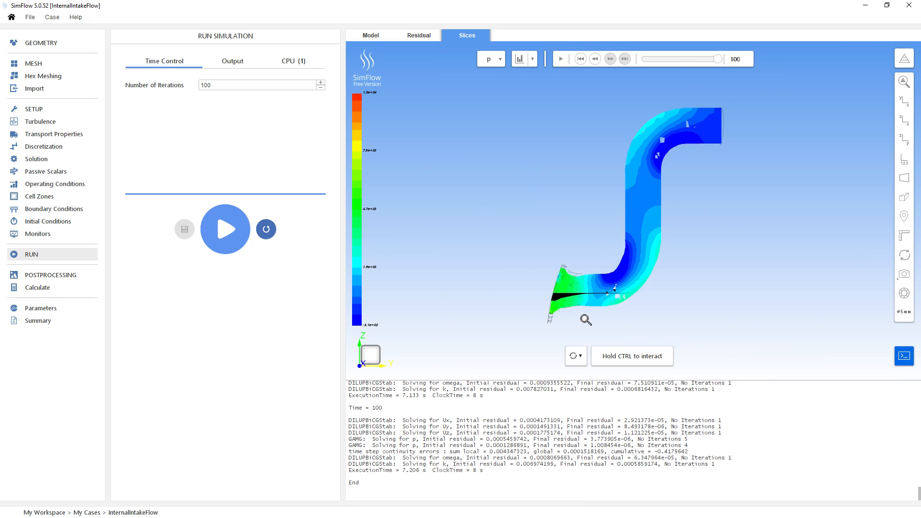
- Examine the pressure and velocity slices through the intake duct in the InternalIntakeFlow case
{"action": "right_click_drag", "start_coordinate": [584, 319], "coordinate": [584, 311]}
{"action": "middle_click_drag", "start_coordinate": [585, 311], "coordinate": [585, 285]}
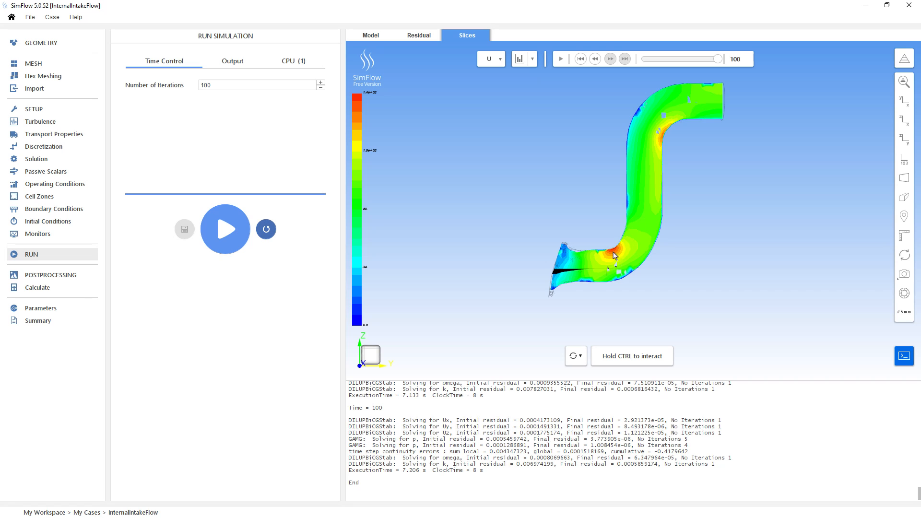
{"action": "left_click_drag", "start_coordinate": [614, 255], "coordinate": [490, 316]}
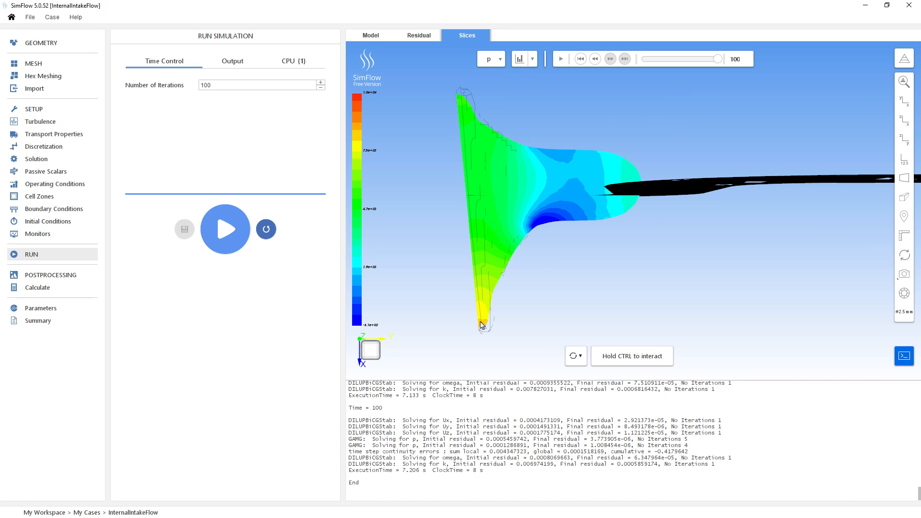
{"action": "left_click_drag", "start_coordinate": [538, 231], "coordinate": [595, 275], "text": "ctrl"}
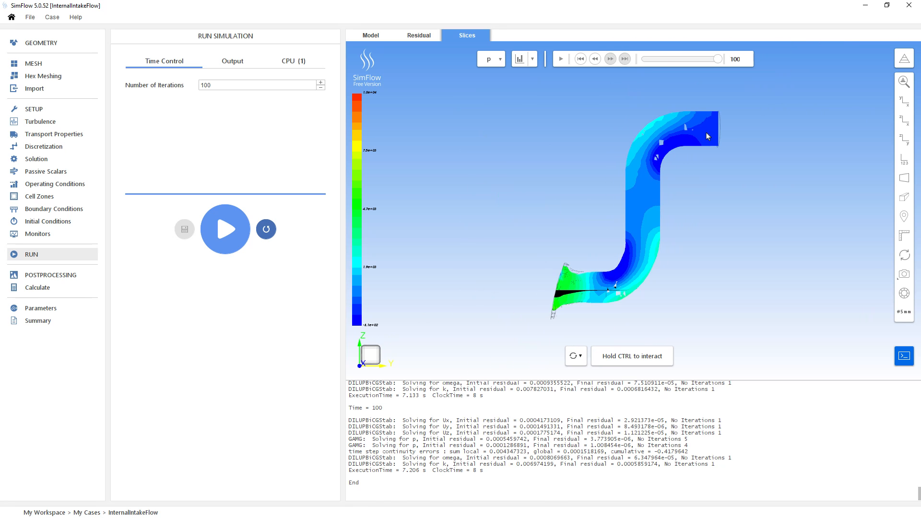
- Postprocess the InternalIntakeFlow results in ParaView and color the StreamTracer1 streamlines by U magnitude
{"action": "left_click", "coordinate": [51, 275]}
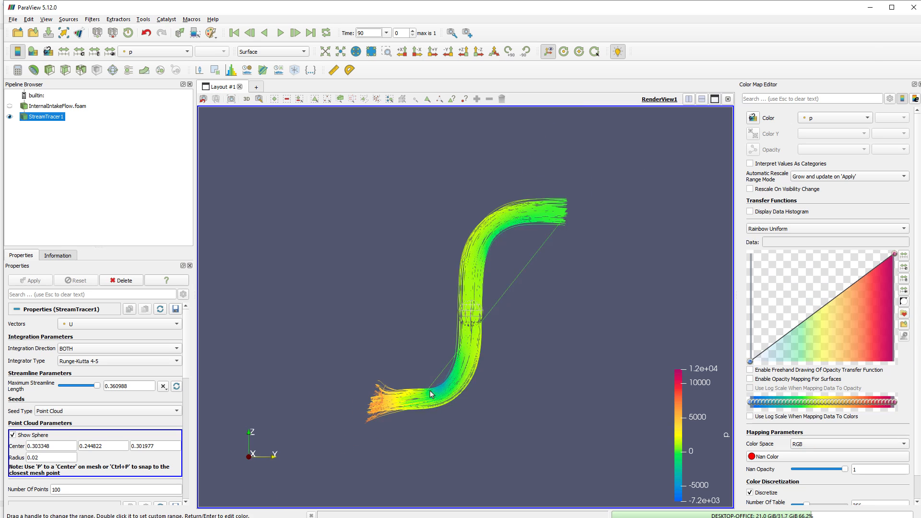
{"action": "left_click_drag", "start_coordinate": [430, 394], "coordinate": [462, 402]}
{"action": "left_click", "coordinate": [835, 118]}
{"action": "left_click", "coordinate": [819, 67]}
{"action": "left_click_drag", "start_coordinate": [521, 412], "coordinate": [535, 432]}
- Move the stream tracer's seed sphere away from the duct and choose k as the streamline coloring array
{"action": "left_click_drag", "start_coordinate": [472, 311], "coordinate": [422, 293]}
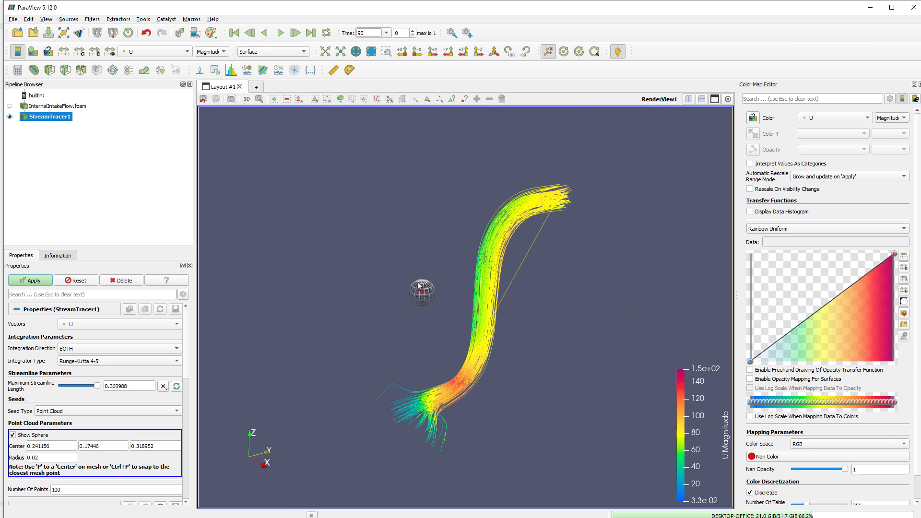
{"action": "left_click_drag", "start_coordinate": [600, 360], "coordinate": [528, 216]}
{"action": "left_click", "coordinate": [835, 118]}
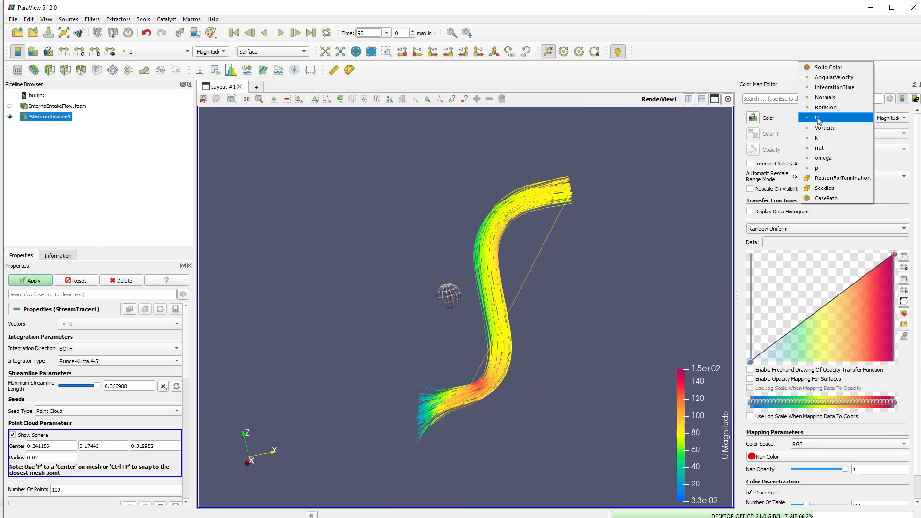
{"action": "left_click", "coordinate": [830, 139]}
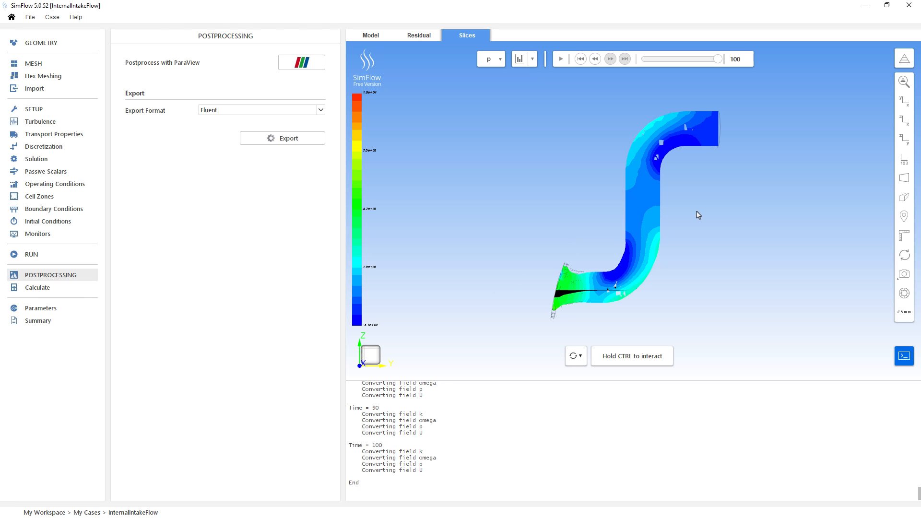
- Calculate the vorticity field for the InternalIntakeFlow results
{"action": "left_click", "coordinate": [38, 288]}
{"action": "left_click", "coordinate": [285, 105]}
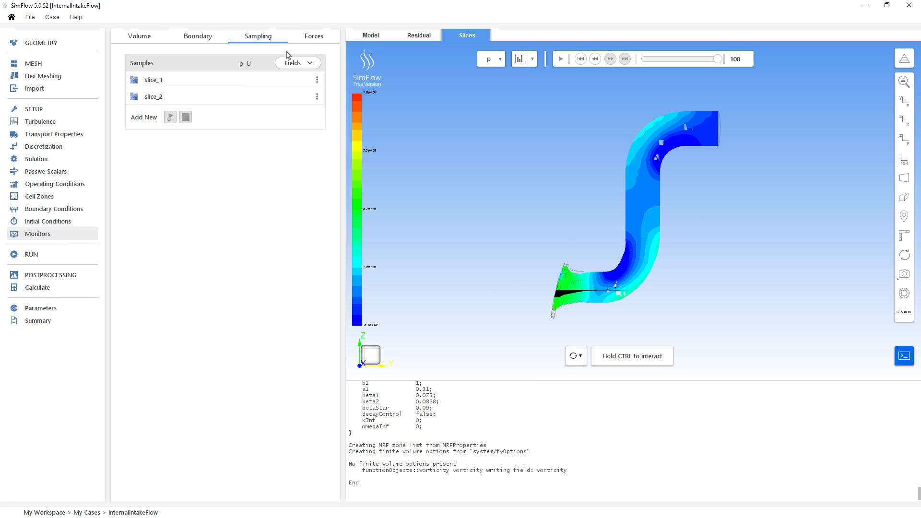
- Examine the internal intake pressure slices from an angled view and from the side
{"action": "left_click", "coordinate": [75, 276]}
{"action": "left_click_drag", "start_coordinate": [451, 278], "coordinate": [633, 320]}
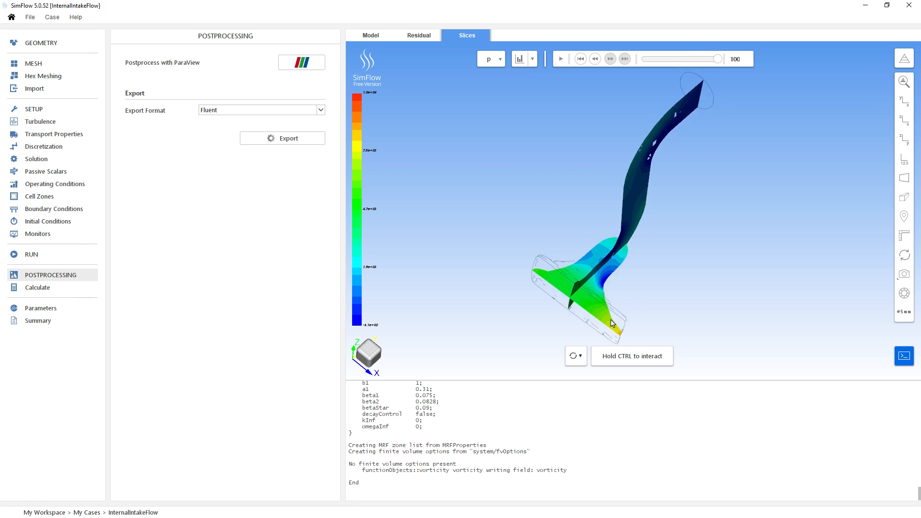
{"action": "middle_click_drag", "start_coordinate": [634, 320], "coordinate": [634, 267]}
{"action": "left_click", "coordinate": [376, 357]}
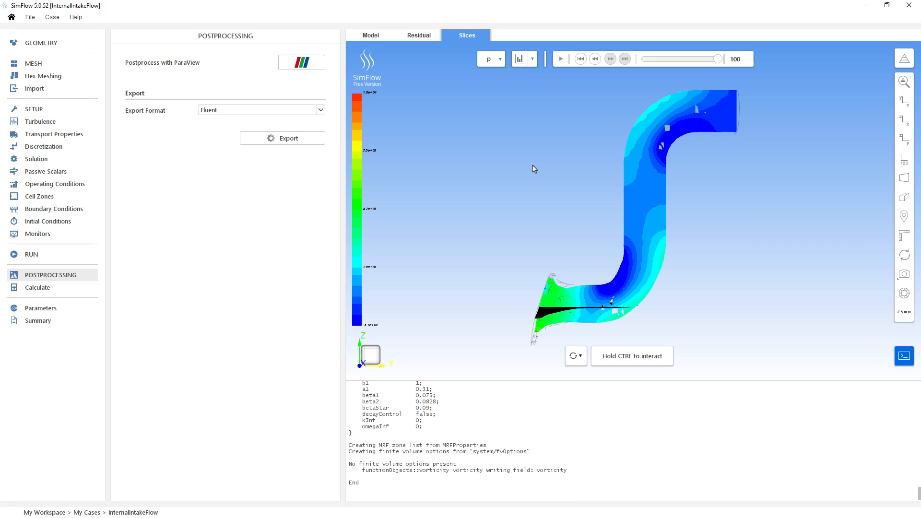
{"action": "left_click", "coordinate": [75, 17]}
{"action": "left_click", "coordinate": [83, 72]}
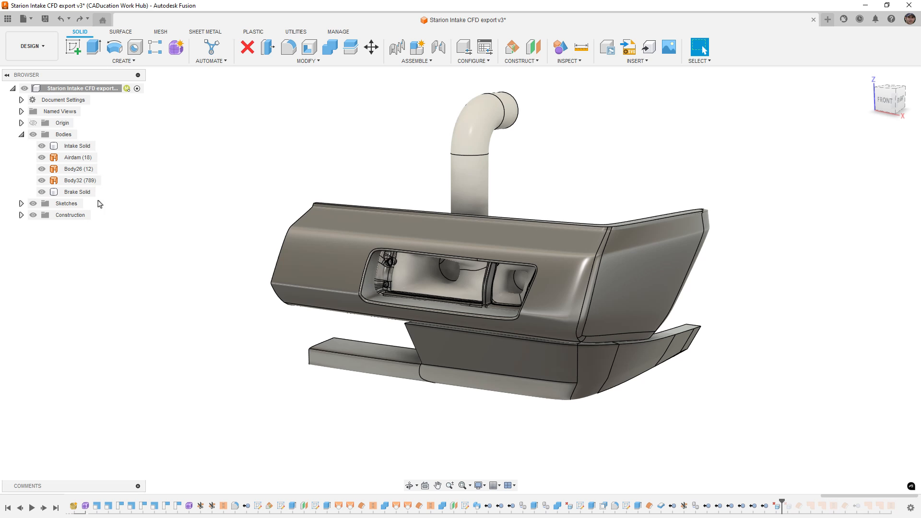
- Identify the Body32, Body26 and Airdam surface bodies and inspect the bumper assembly from the front and at an angle
{"action": "left_click", "coordinate": [81, 181]}
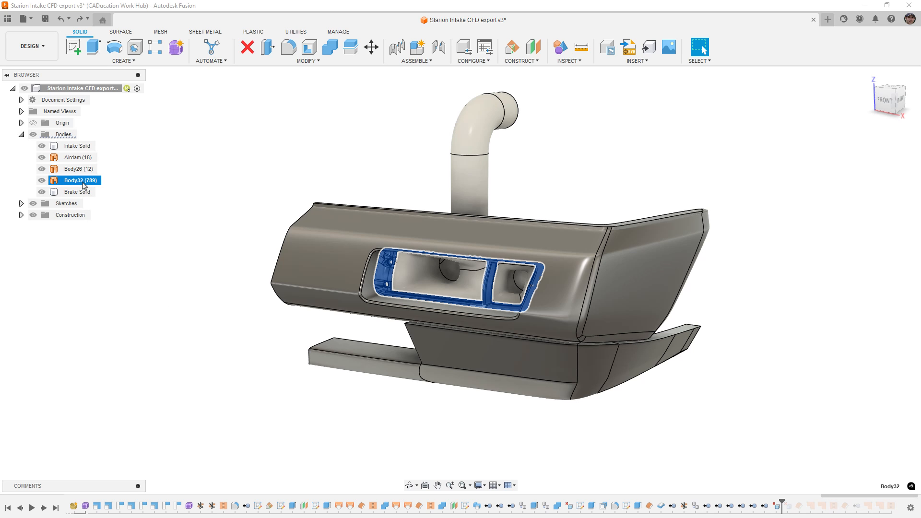
{"action": "left_click", "coordinate": [79, 169]}
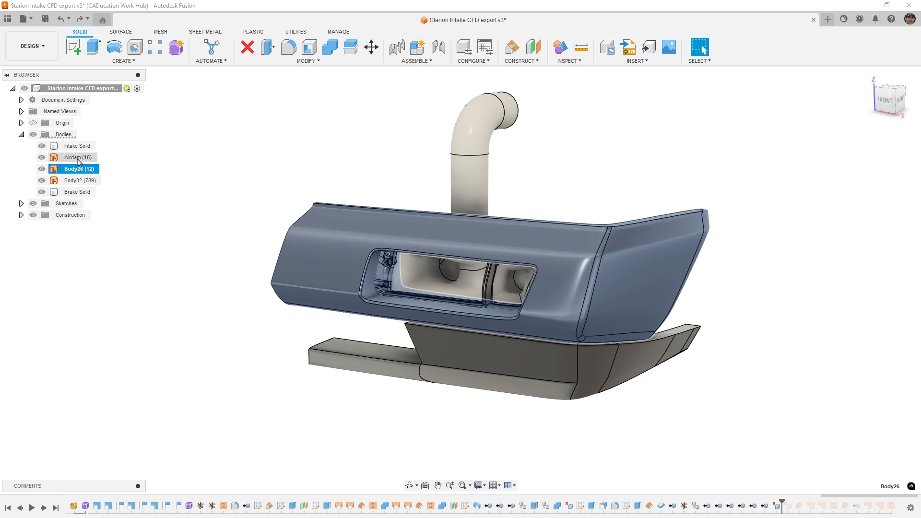
{"action": "left_click", "coordinate": [79, 161]}
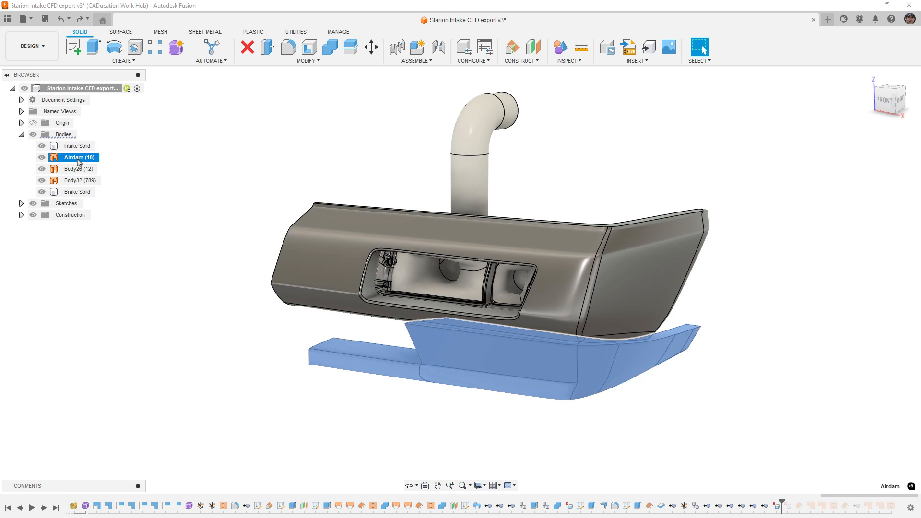
{"action": "left_click", "coordinate": [887, 104]}
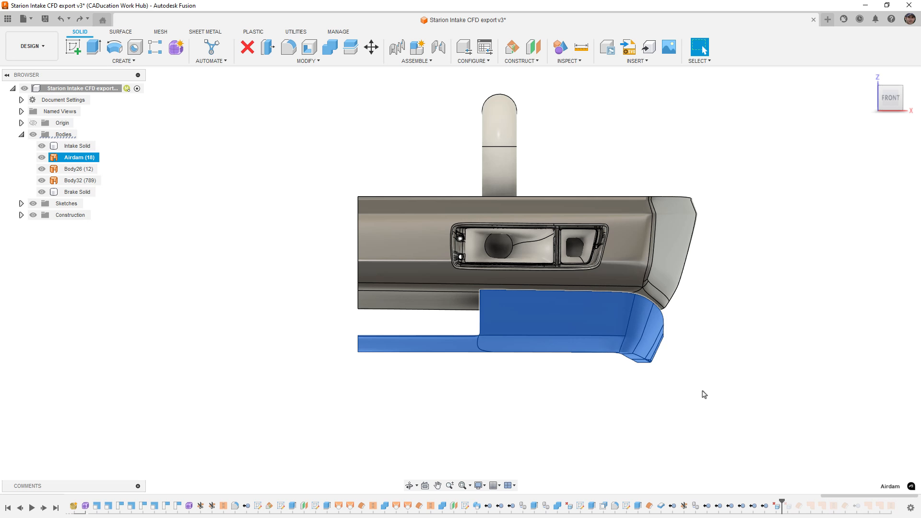
{"action": "middle_click_drag", "start_coordinate": [702, 393], "coordinate": [662, 398], "text": "shift"}
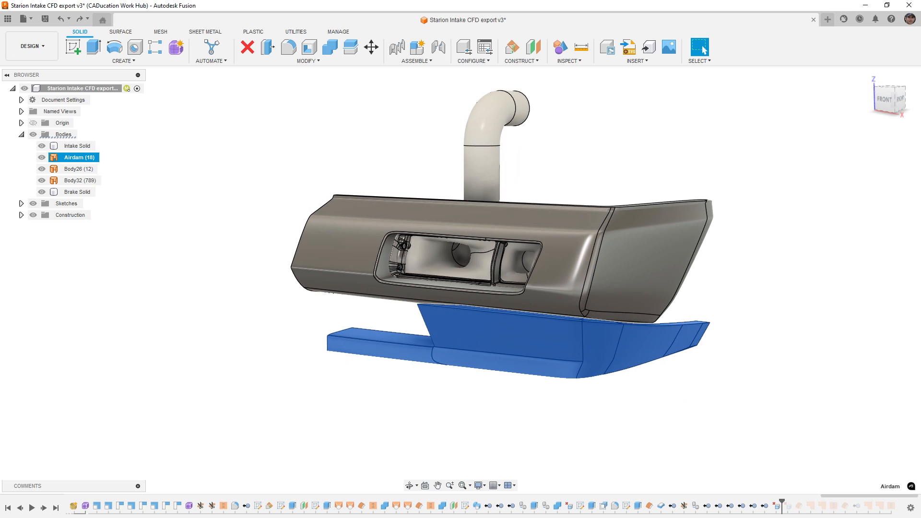
- Switch to Blender and select the car's Front Bumper and Front AirDam objects together
{"action": "key", "text": "alt+Tab"}
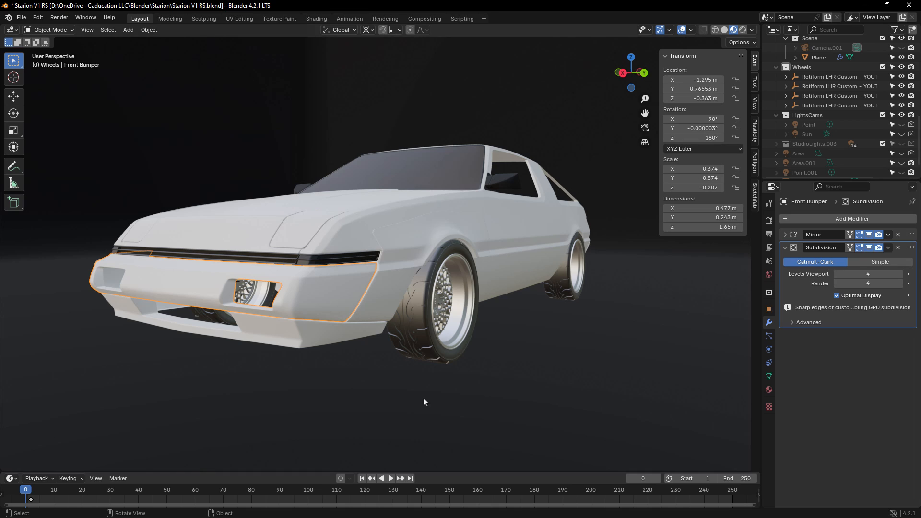
{"action": "left_click", "coordinate": [442, 395]}
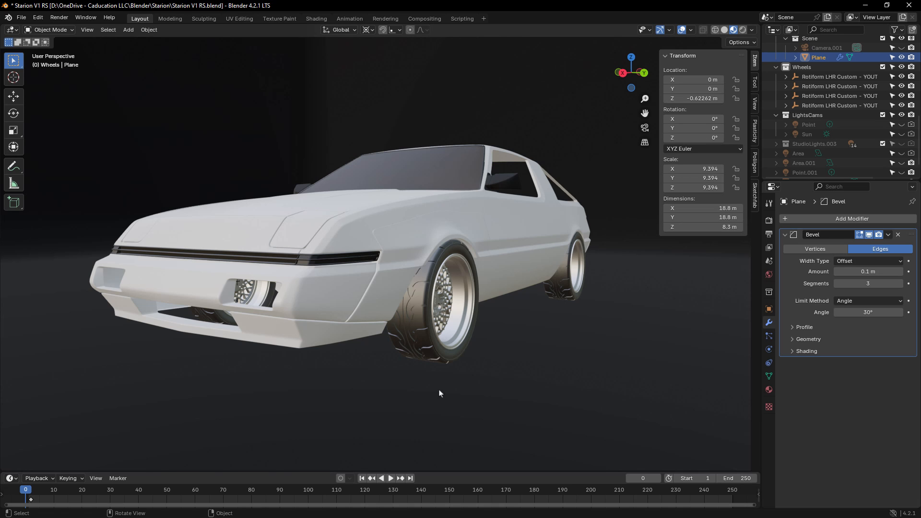
{"action": "middle_click_drag", "start_coordinate": [405, 405], "coordinate": [436, 407]}
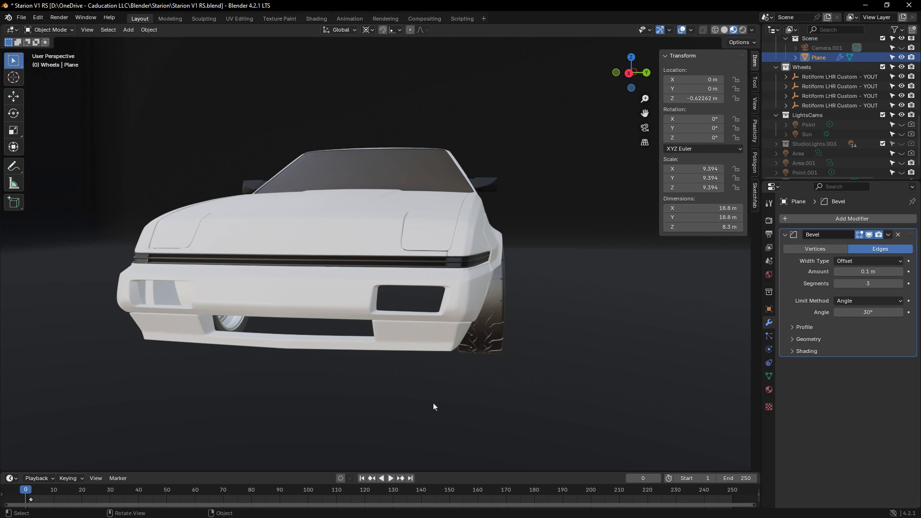
{"action": "left_click", "coordinate": [354, 300]}
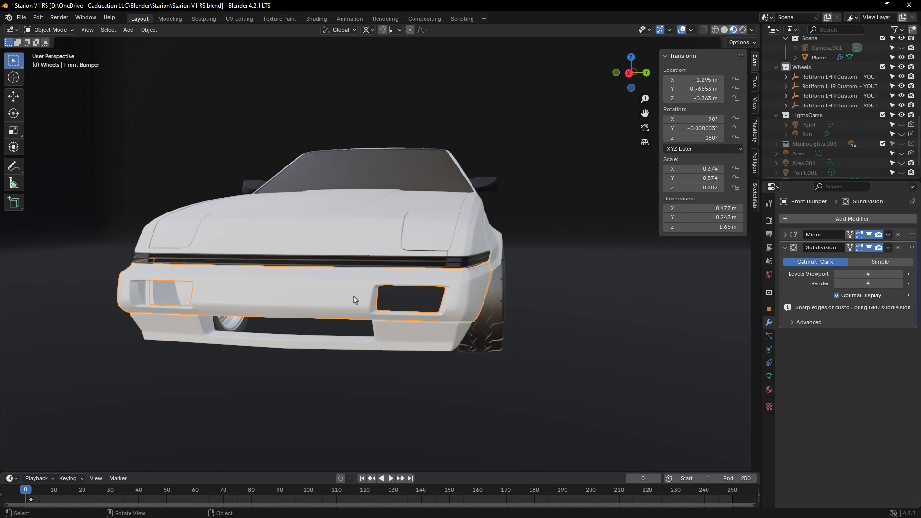
{"action": "left_click", "coordinate": [406, 348], "text": "shift"}
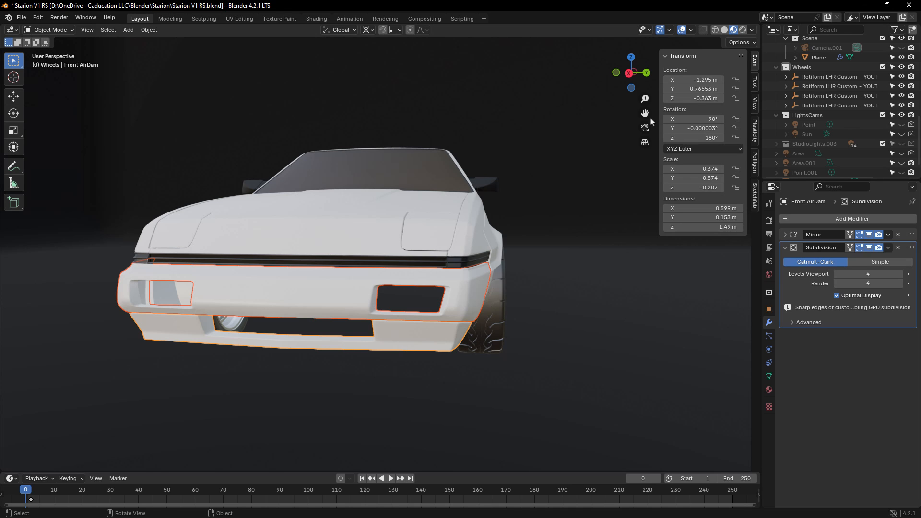
- Inspect the bumper and air dam mesh in wireframe, restore the material preview shading and clear the selection
{"action": "key", "text": "shift+z"}
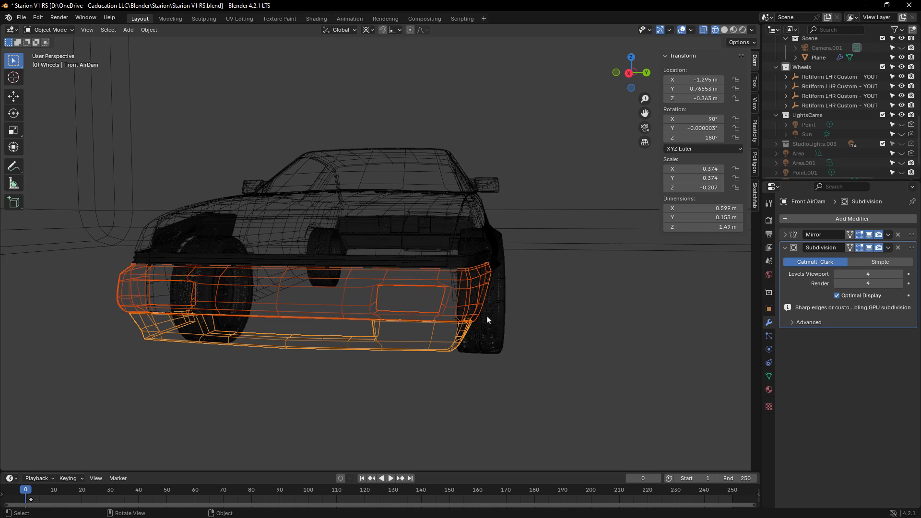
{"action": "left_click", "coordinate": [734, 30]}
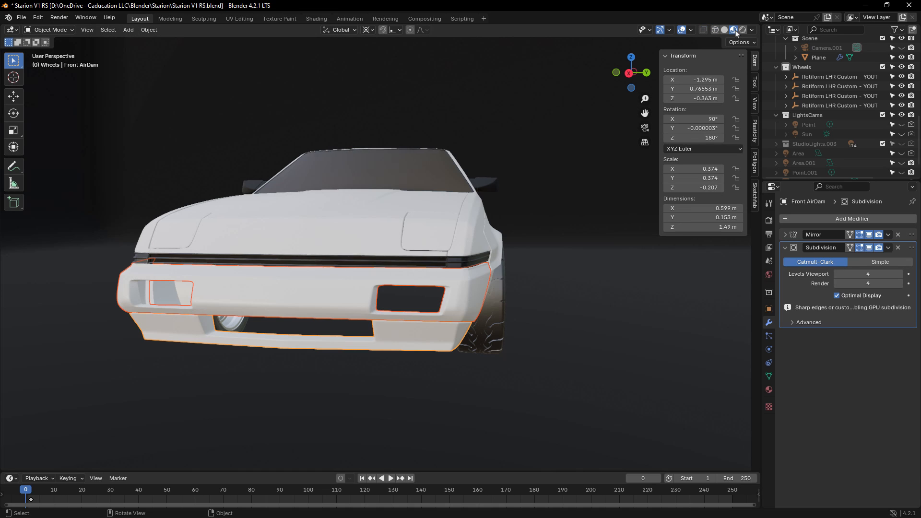
{"action": "left_click", "coordinate": [540, 363]}
{"action": "middle_click_drag", "start_coordinate": [539, 366], "coordinate": [172, 397]}
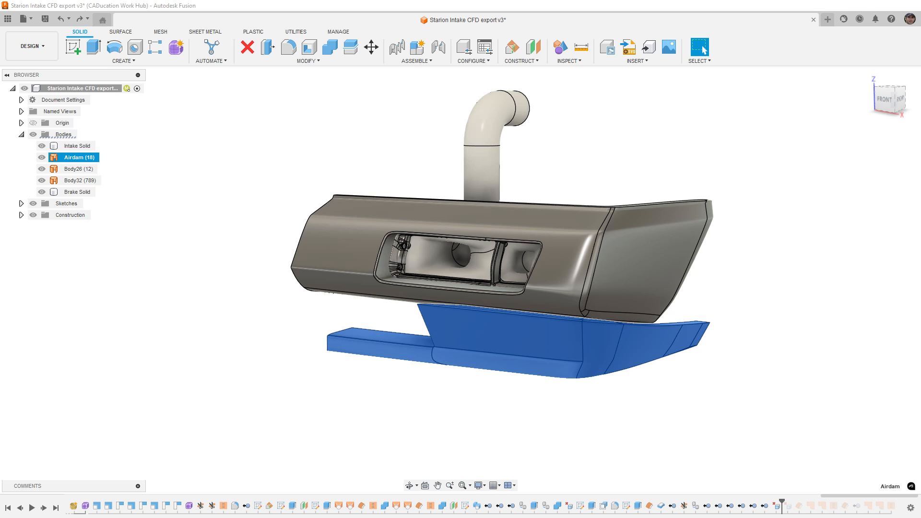
- Start a new form, view the Quad Mesh to T-Splines option of the Convert command and cancel the command
{"action": "left_click", "coordinate": [370, 125]}
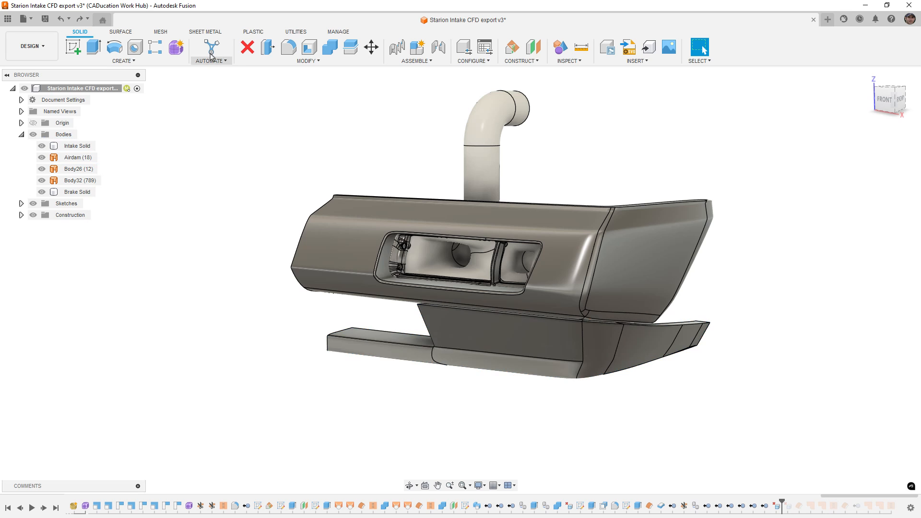
{"action": "left_click", "coordinate": [173, 49]}
{"action": "left_click", "coordinate": [293, 63]}
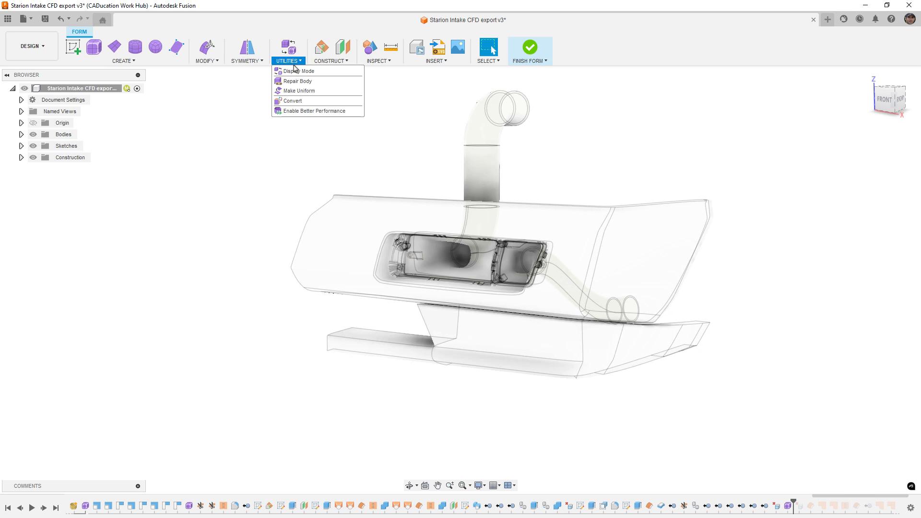
{"action": "left_click", "coordinate": [293, 101]}
{"action": "left_click", "coordinate": [862, 149]}
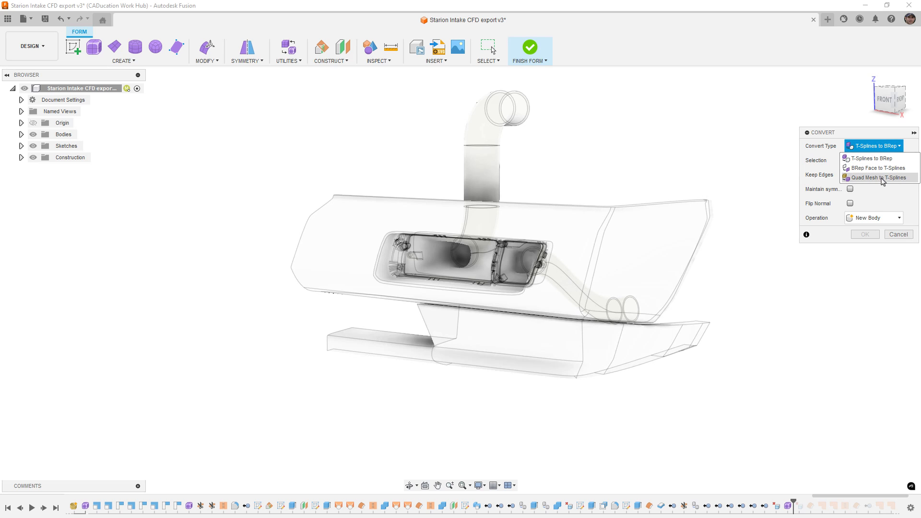
{"action": "left_click", "coordinate": [894, 236]}
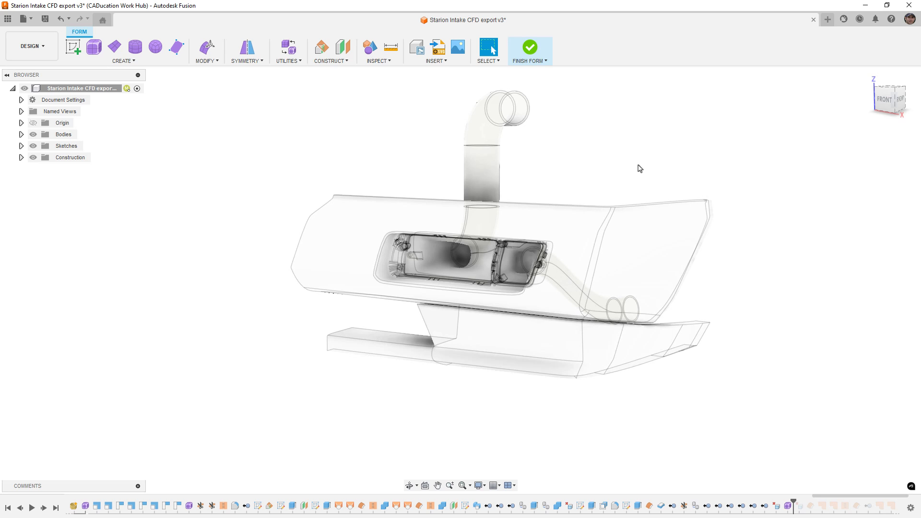
- Finish the empty form and roll the design history back to just before it
{"action": "left_click", "coordinate": [529, 48]}
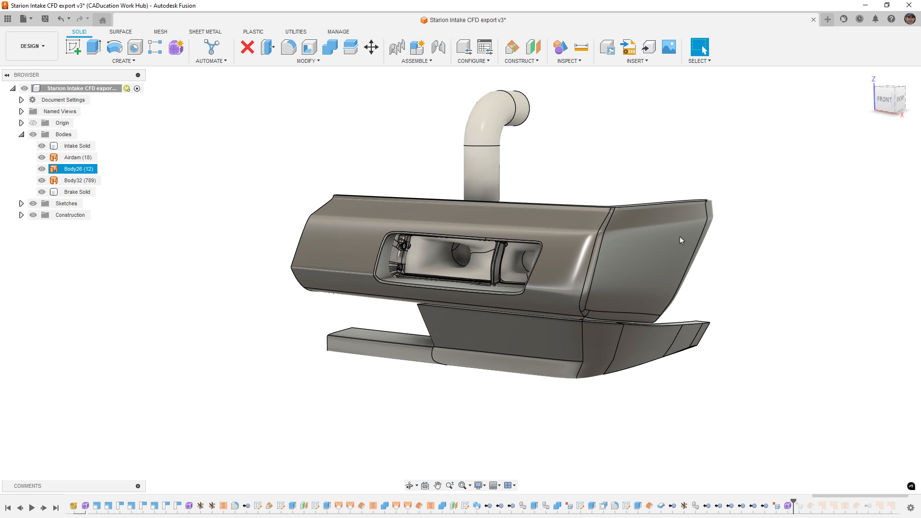
{"action": "left_click_drag", "start_coordinate": [794, 501], "coordinate": [783, 502]}
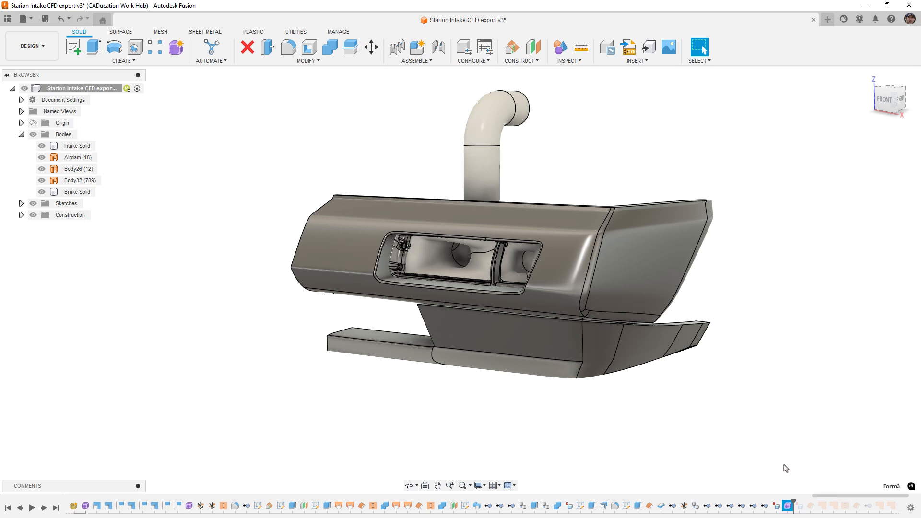
{"action": "left_click", "coordinate": [643, 305]}
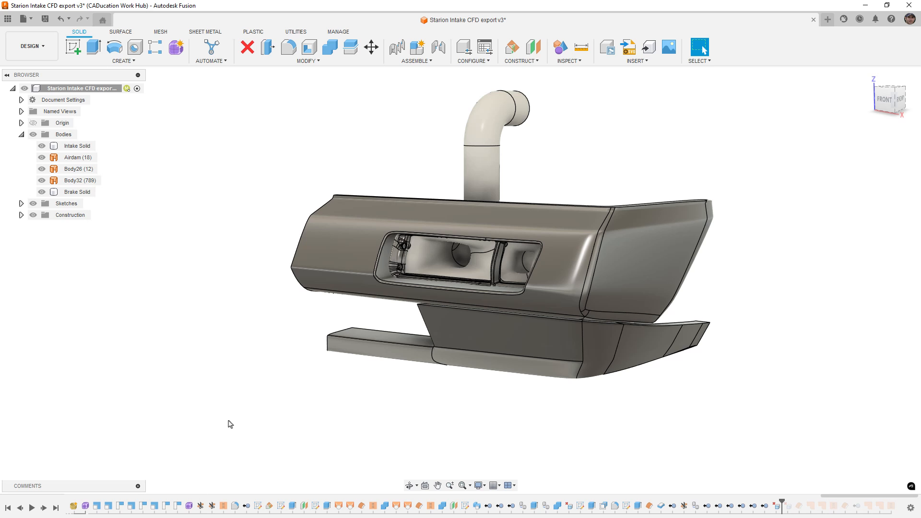
- Highlight the Body32 insert frame and examine the surrounding bumper recess and intake opening
{"action": "left_click", "coordinate": [398, 259]}
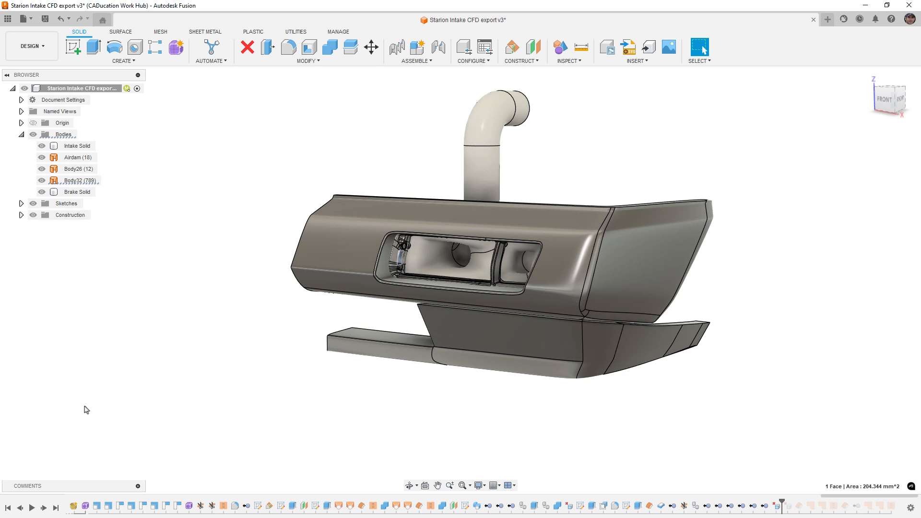
{"action": "left_click", "coordinate": [87, 182]}
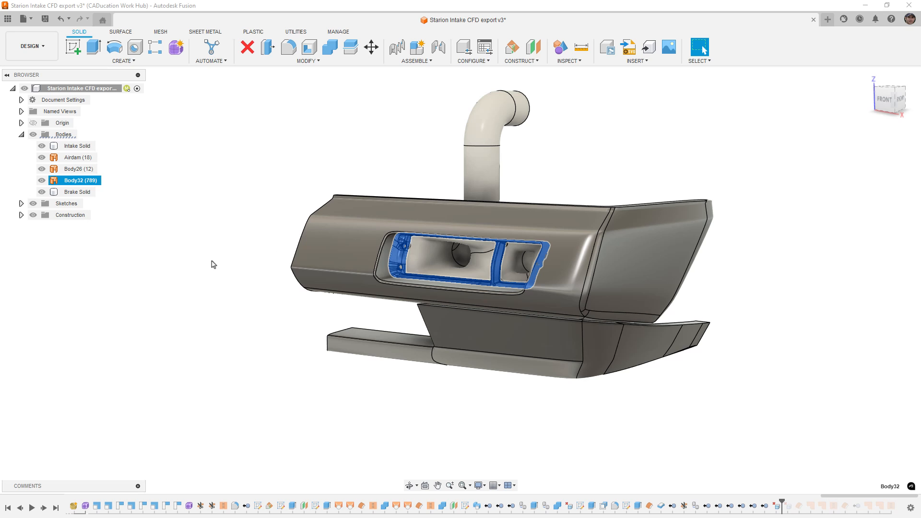
{"action": "left_click", "coordinate": [387, 266], "text": "ctrl"}
{"action": "left_click", "coordinate": [453, 255], "text": "ctrl"}
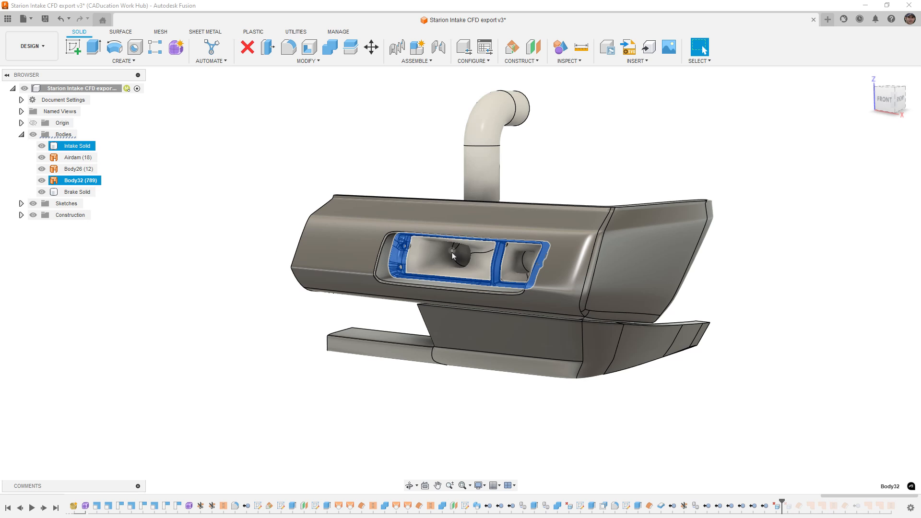
- Hide the Airdam, Body26, Body32 and Brake Solid bodies so only the Intake Solid is shown
{"action": "left_click", "coordinate": [42, 157]}
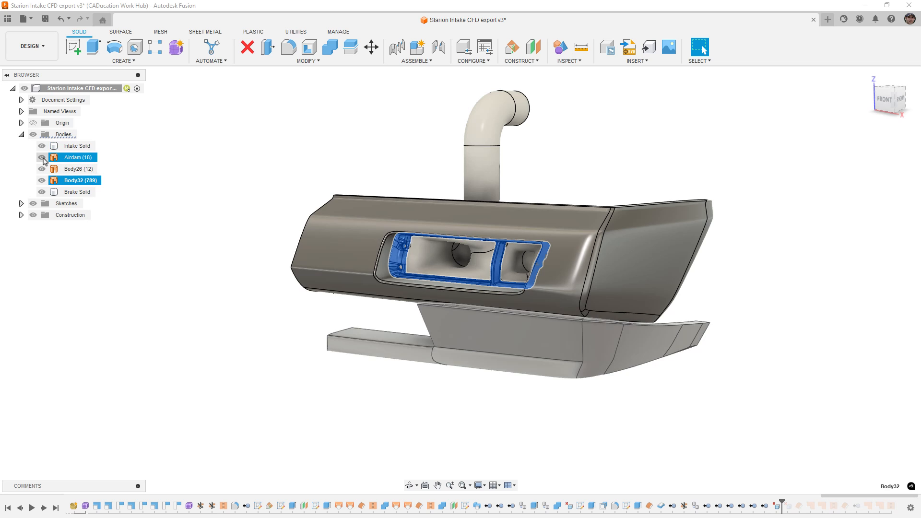
{"action": "left_click", "coordinate": [42, 158]}
{"action": "left_click", "coordinate": [42, 169]}
{"action": "left_click", "coordinate": [42, 180]}
{"action": "left_click", "coordinate": [42, 192]}
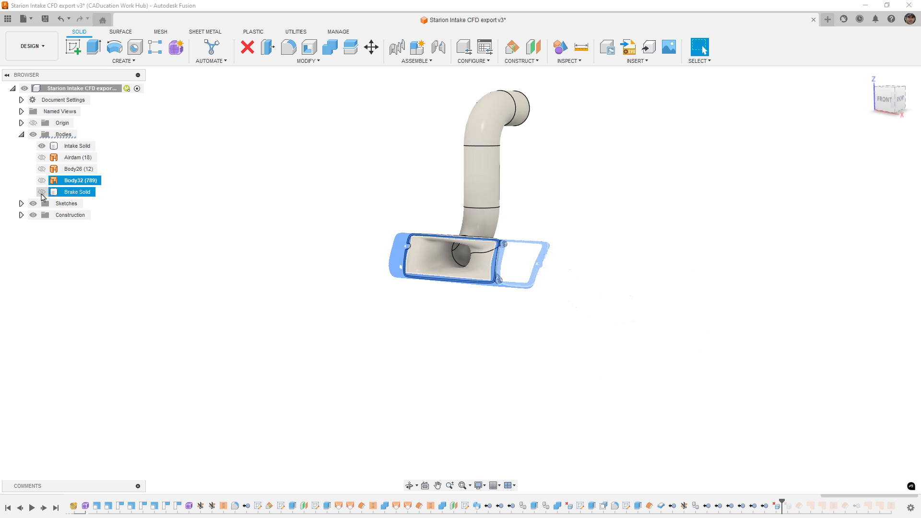
{"action": "left_click", "coordinate": [240, 306]}
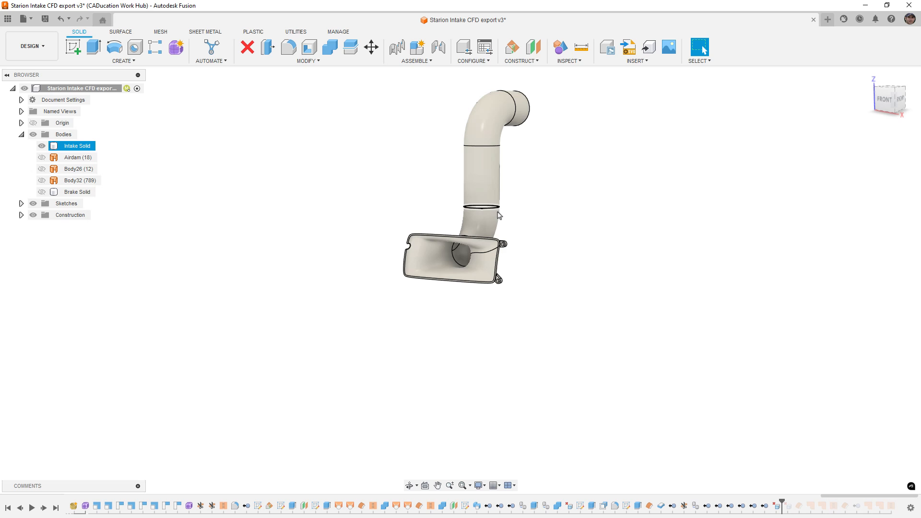
- Delete the three faces forming the notch in the rim of the Intake Solid's rectangular opening
{"action": "middle_click_drag", "start_coordinate": [499, 216], "coordinate": [489, 229]}
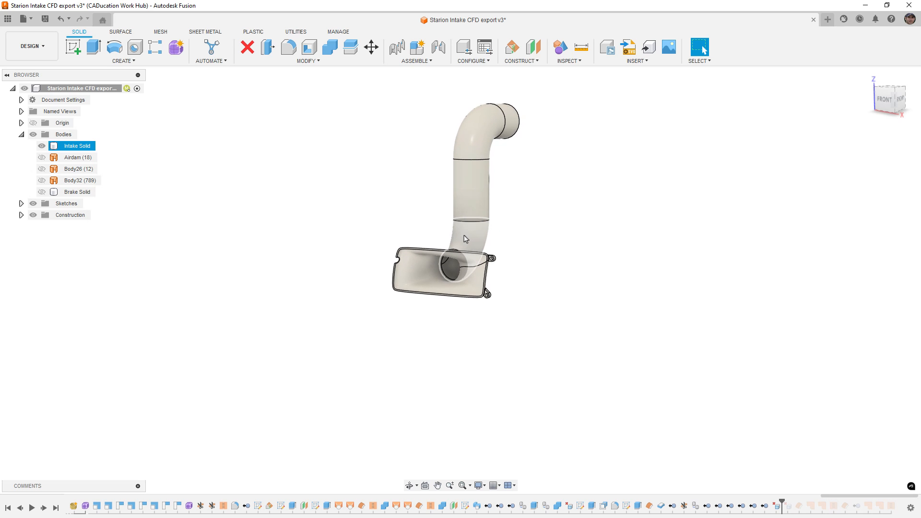
{"action": "scroll", "coordinate": [398, 265], "scroll_direction": "up", "scroll_amount": 8}
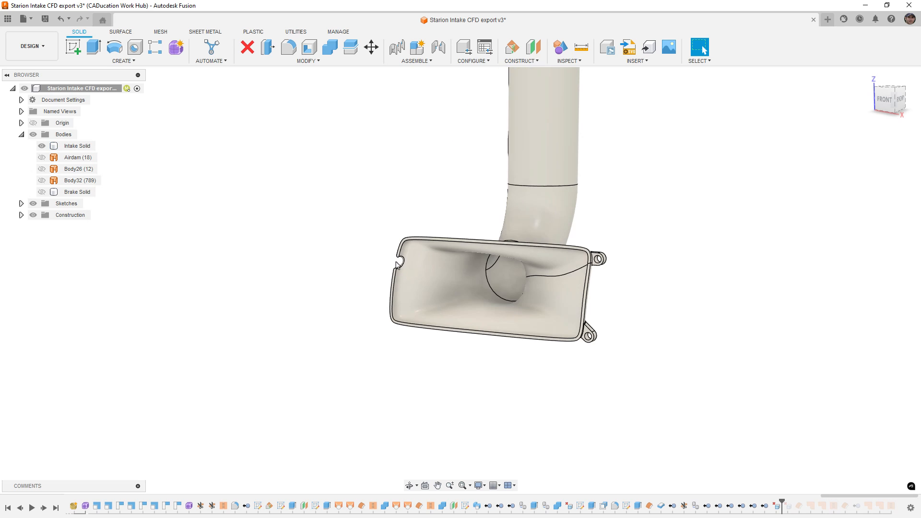
{"action": "scroll", "coordinate": [398, 266], "scroll_direction": "up", "scroll_amount": 3}
{"action": "left_click", "coordinate": [463, 270]}
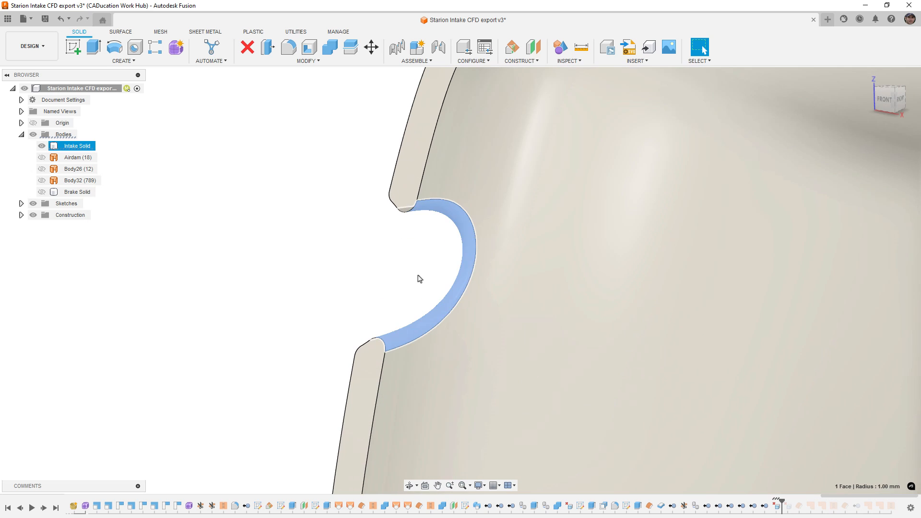
{"action": "middle_click_drag", "start_coordinate": [418, 278], "coordinate": [473, 276], "text": "shift"}
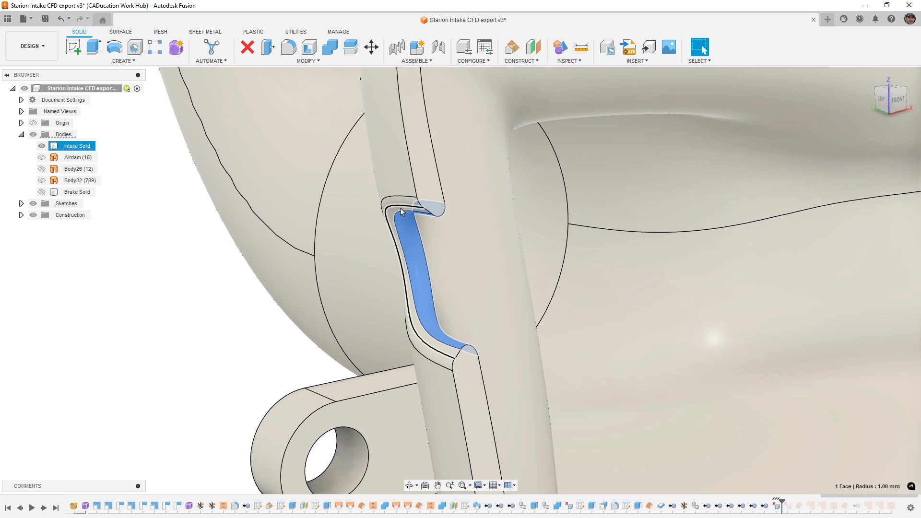
{"action": "left_click", "coordinate": [394, 208], "text": "ctrl"}
{"action": "left_click", "coordinate": [397, 202], "text": "ctrl"}
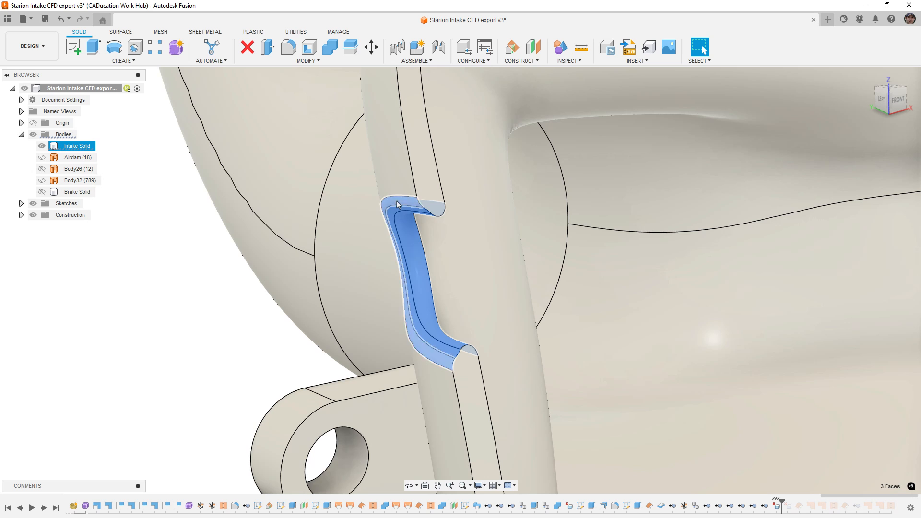
{"action": "scroll", "coordinate": [407, 246], "scroll_direction": "down", "scroll_amount": 3}
{"action": "scroll", "coordinate": [409, 247], "scroll_direction": "down", "scroll_amount": 2}
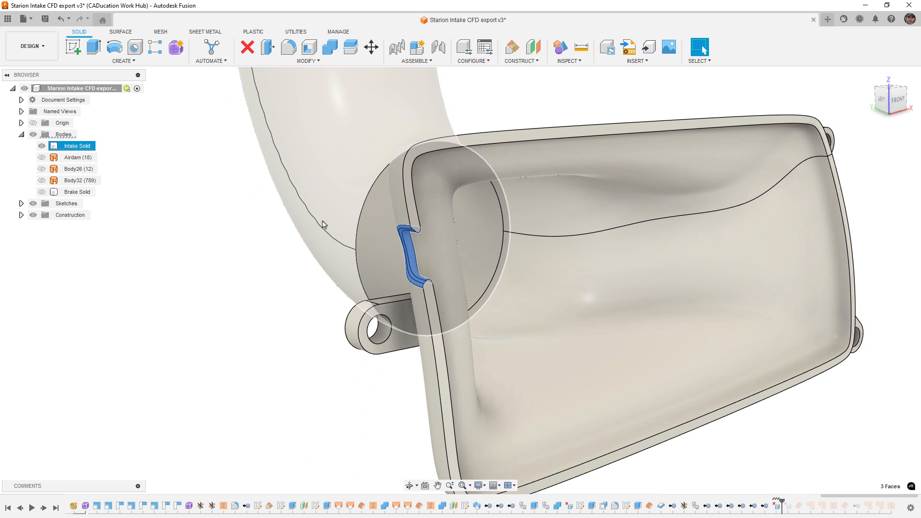
{"action": "key", "text": "Delete"}
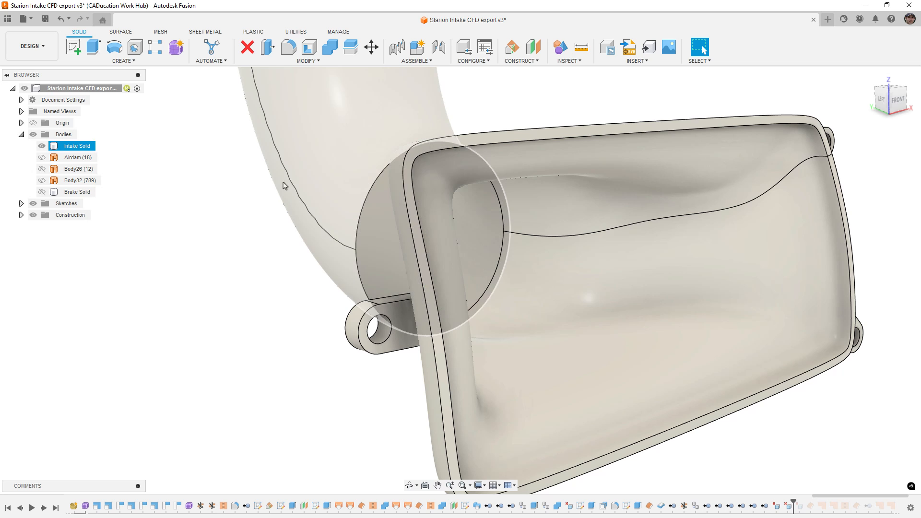
- Offset the Intake Solid's inner faces with chain selection to create a new surface body
{"action": "left_click", "coordinate": [158, 33]}
{"action": "left_click", "coordinate": [131, 32]}
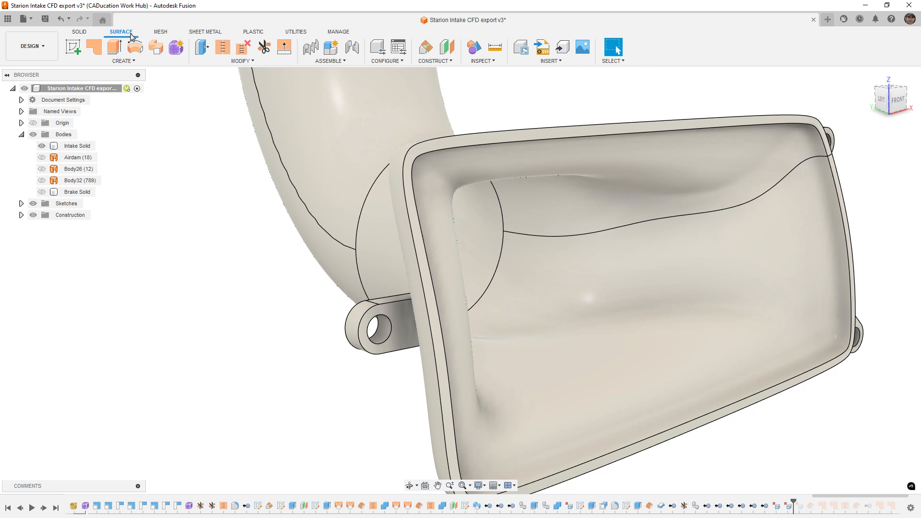
{"action": "left_click", "coordinate": [129, 61]}
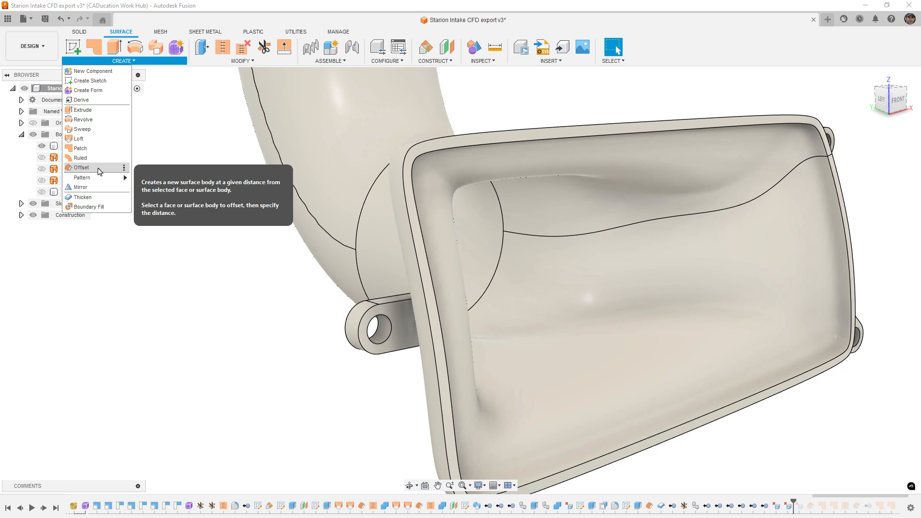
{"action": "left_click", "coordinate": [82, 167]}
{"action": "left_click", "coordinate": [867, 160]}
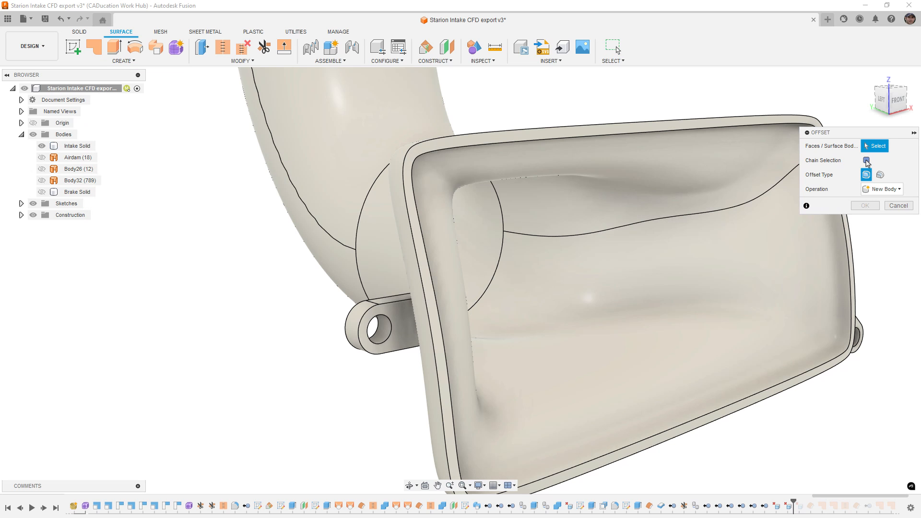
{"action": "left_click", "coordinate": [562, 276]}
{"action": "left_click", "coordinate": [865, 220]}
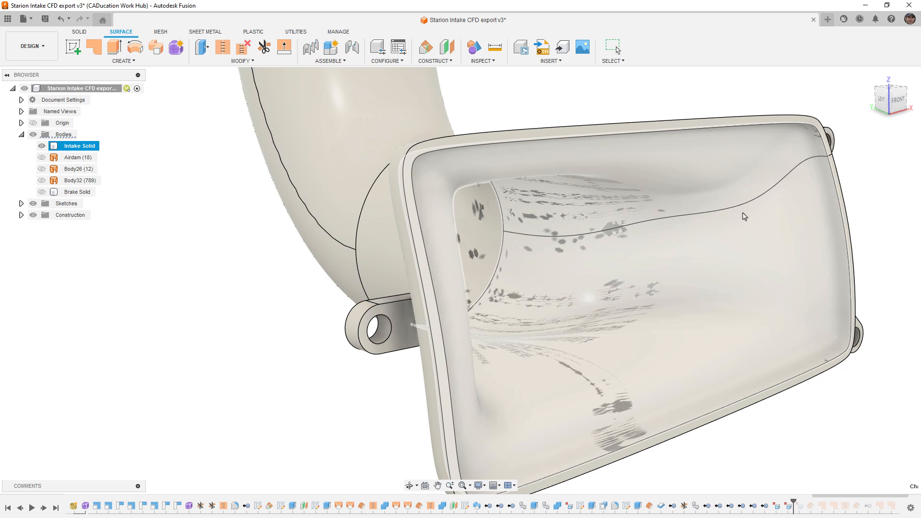
- Patch the intake's rectangular front opening along its inner edge
{"action": "left_click", "coordinate": [94, 47]}
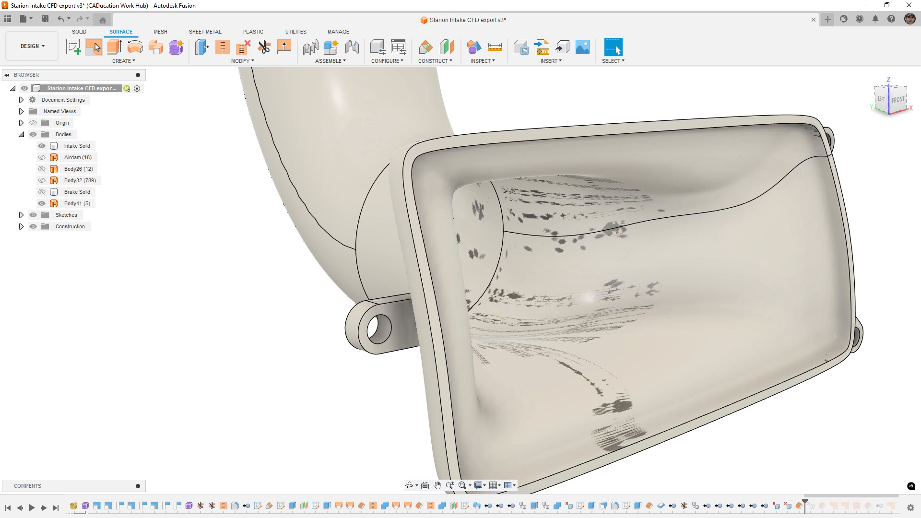
{"action": "left_click", "coordinate": [459, 160]}
{"action": "left_click", "coordinate": [865, 278]}
- Patch the round outlet at the rear end of the intake pipe along its inner edge
{"action": "scroll", "coordinate": [574, 384], "scroll_direction": "down", "scroll_amount": 5}
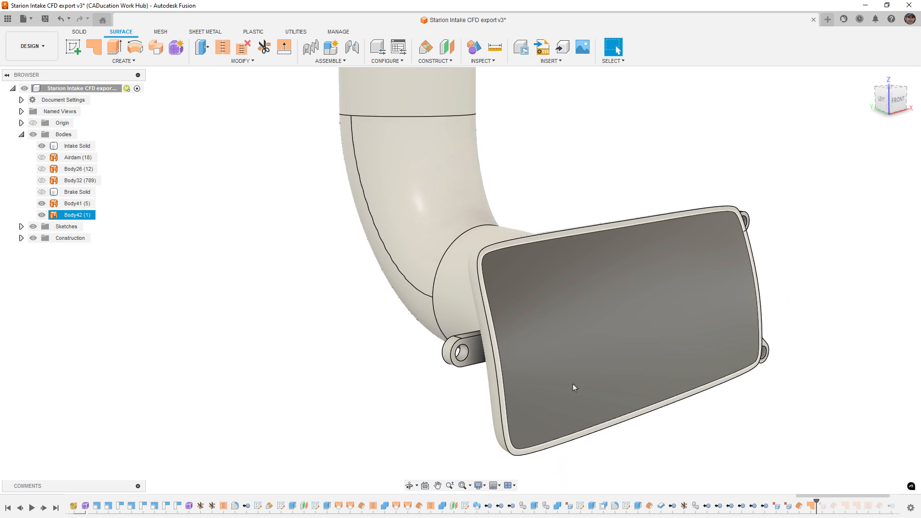
{"action": "middle_click_drag", "start_coordinate": [518, 331], "coordinate": [569, 296], "text": "shift"}
{"action": "middle_click_drag", "start_coordinate": [512, 255], "coordinate": [508, 280]}
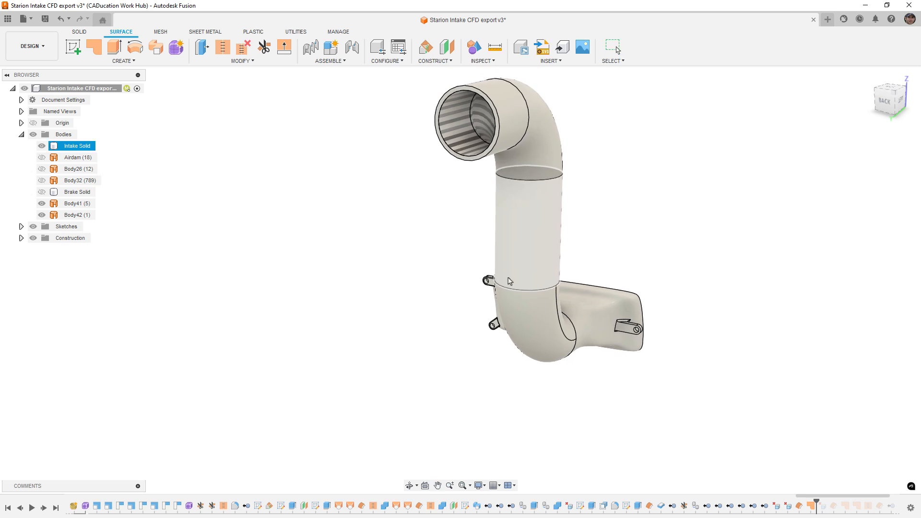
{"action": "scroll", "coordinate": [510, 282], "scroll_direction": "down", "scroll_amount": 1}
{"action": "right_click", "coordinate": [419, 232]}
{"action": "left_click", "coordinate": [425, 203]}
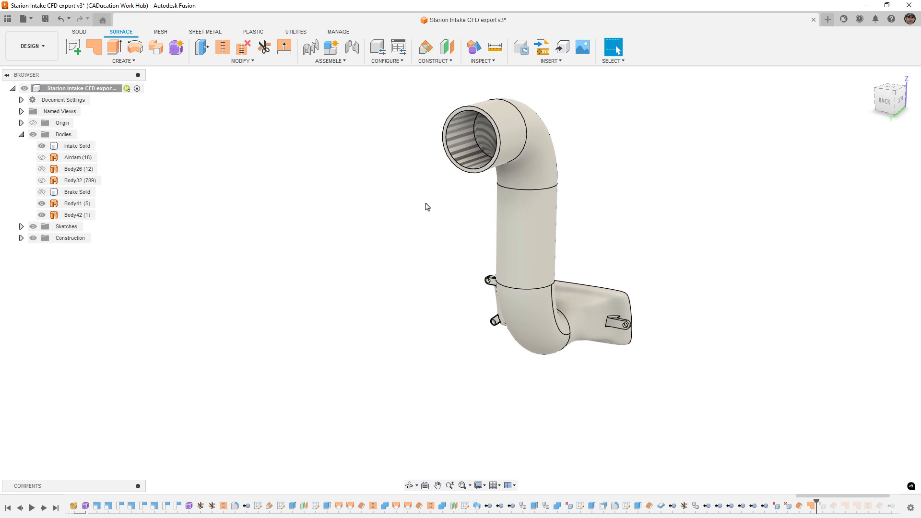
{"action": "left_click", "coordinate": [455, 159]}
{"action": "left_click", "coordinate": [866, 282]}
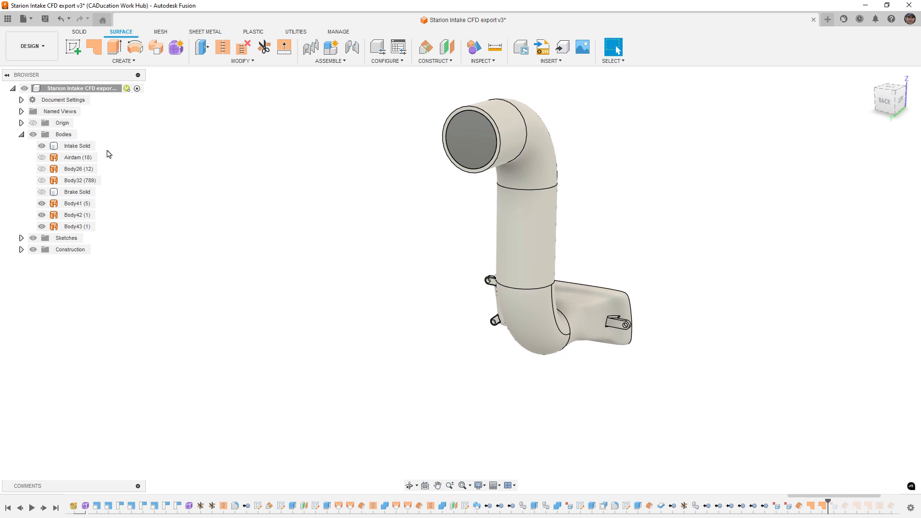
- Stitch the surface bodies Body41, Body42 and Body43 together and hide the Intake Solid
{"action": "left_click", "coordinate": [76, 204]}
{"action": "left_click", "coordinate": [77, 226], "text": "shift"}
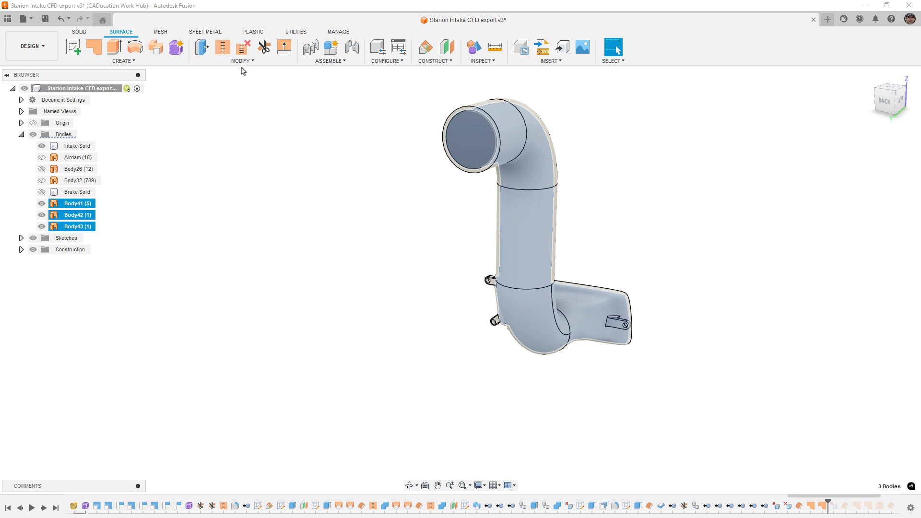
{"action": "left_click", "coordinate": [222, 46]}
{"action": "left_click", "coordinate": [866, 301]}
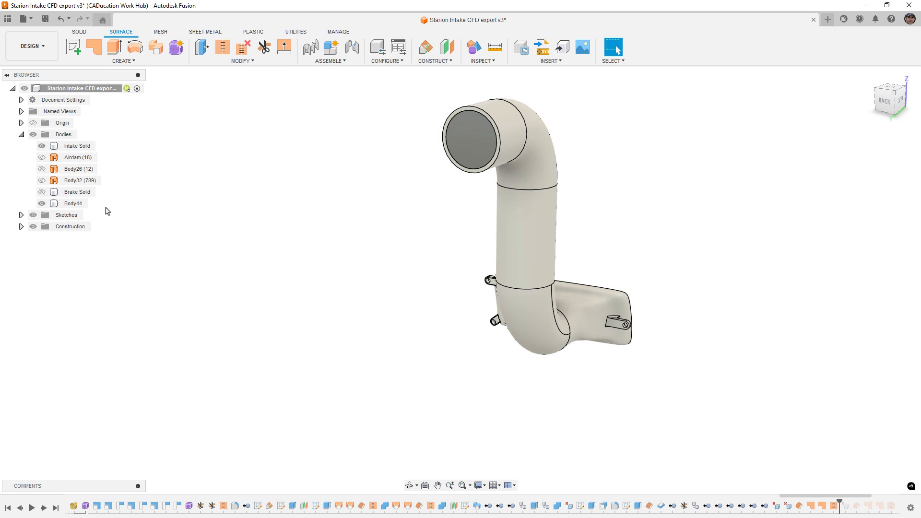
{"action": "left_click", "coordinate": [42, 145]}
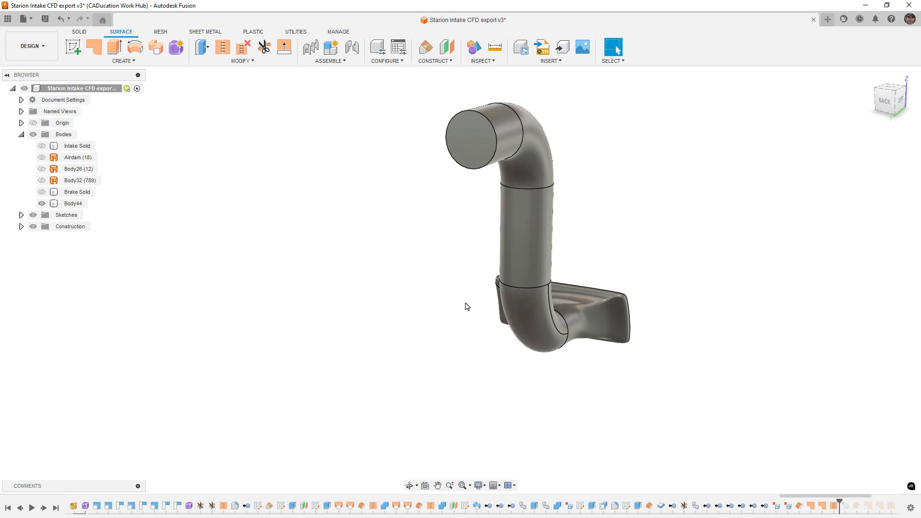
{"action": "middle_click_drag", "start_coordinate": [464, 306], "coordinate": [313, 320], "text": "shift"}
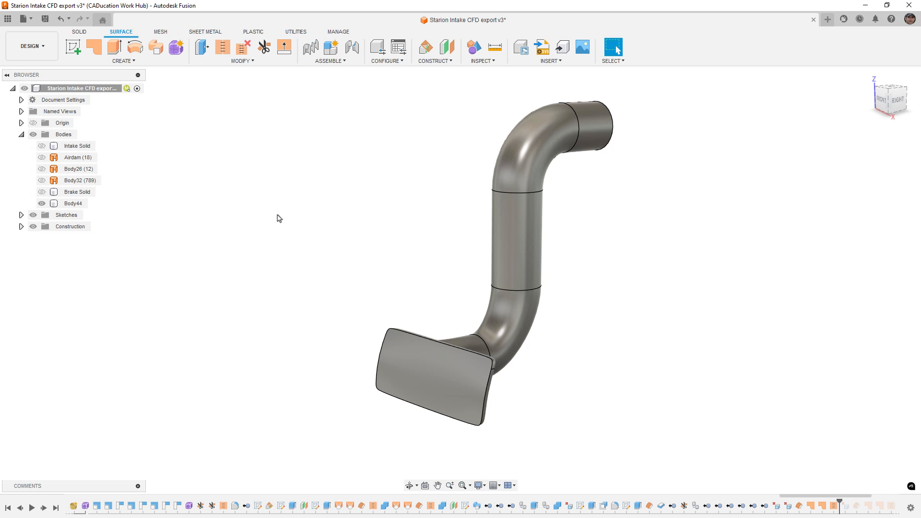
- View the file export options and examine the inlet and outlet ends of the stitched intake volume from the side
{"action": "left_click", "coordinate": [29, 20]}
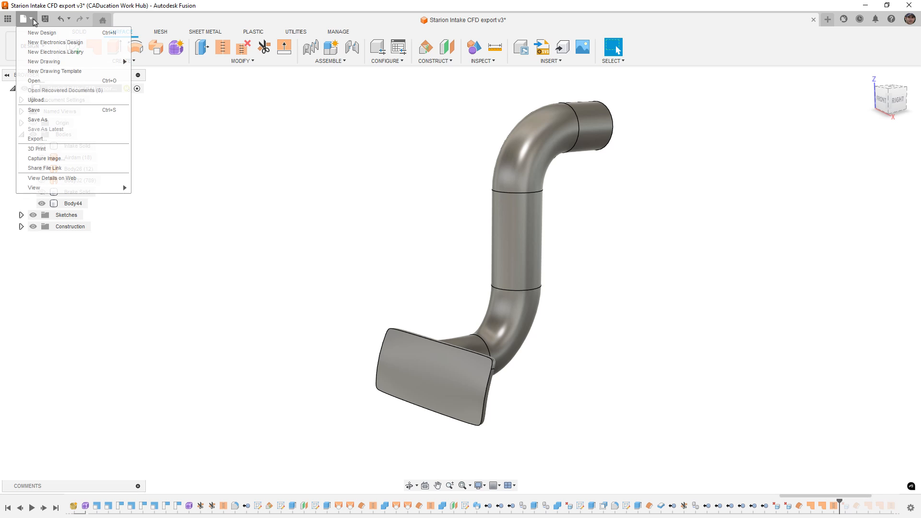
{"action": "left_click", "coordinate": [350, 182]}
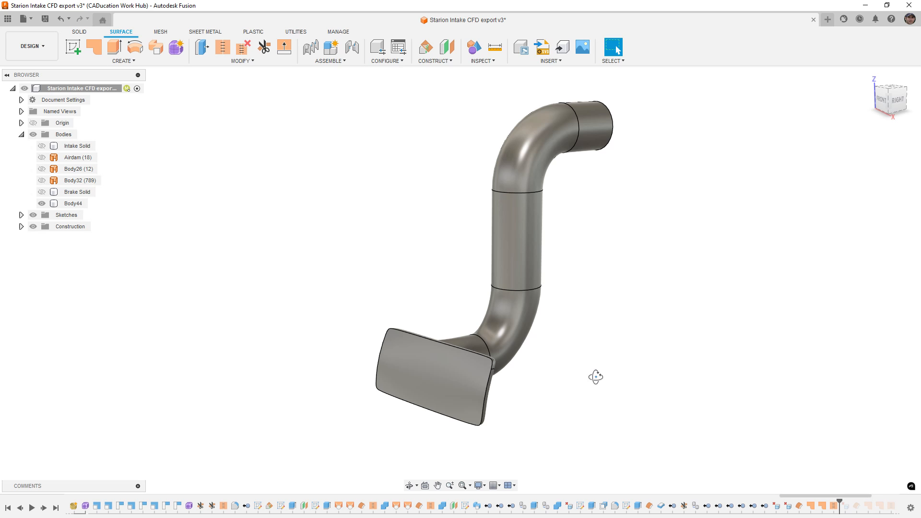
{"action": "middle_click_drag", "start_coordinate": [596, 377], "coordinate": [543, 375], "text": "shift"}
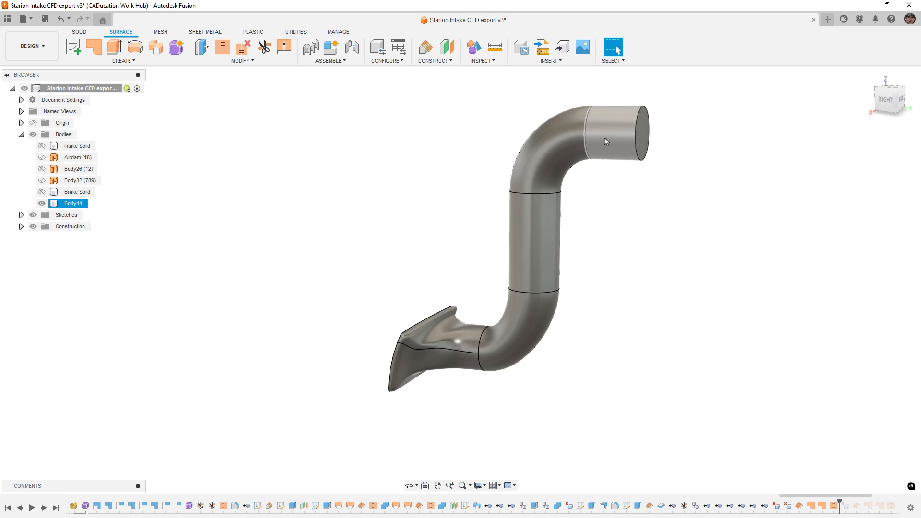
{"action": "left_click", "coordinate": [459, 196]}
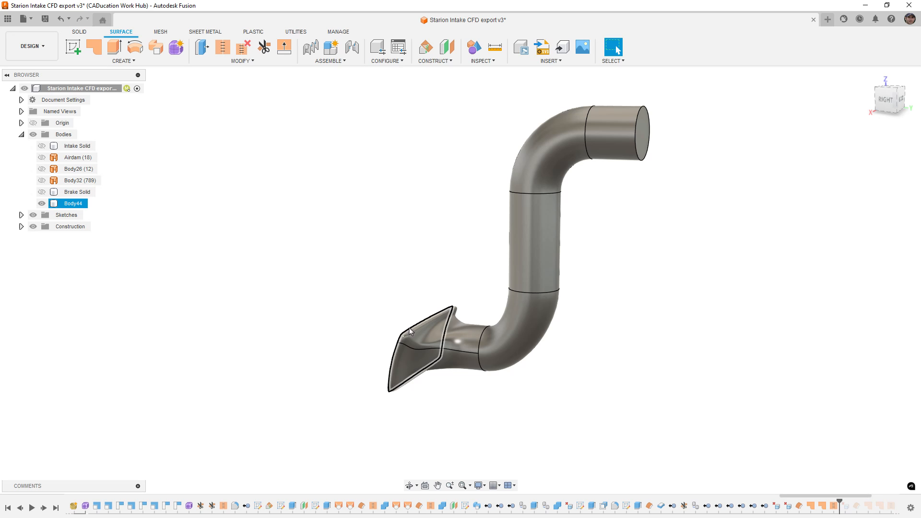
{"action": "middle_click_drag", "start_coordinate": [441, 350], "coordinate": [462, 364]}
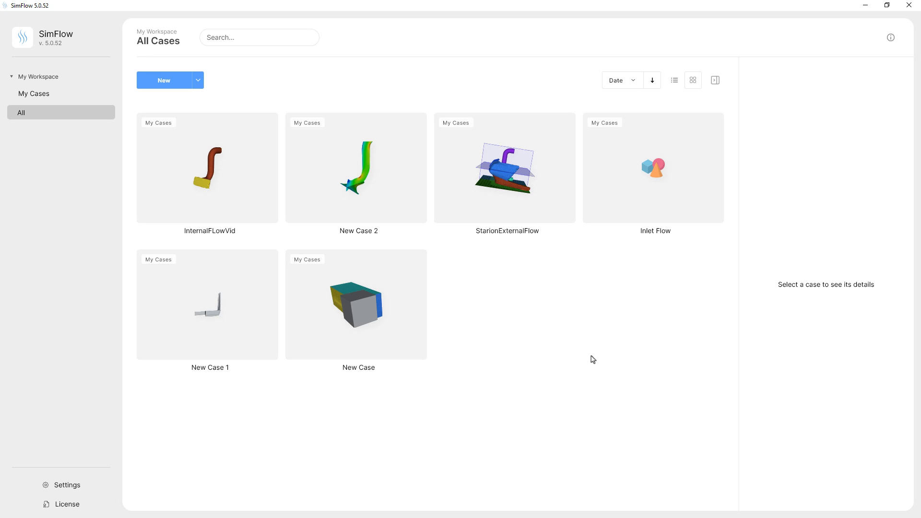
- Create a new case named ExternalBumperFlow in the My Cases folder
{"action": "left_click", "coordinate": [174, 78]}
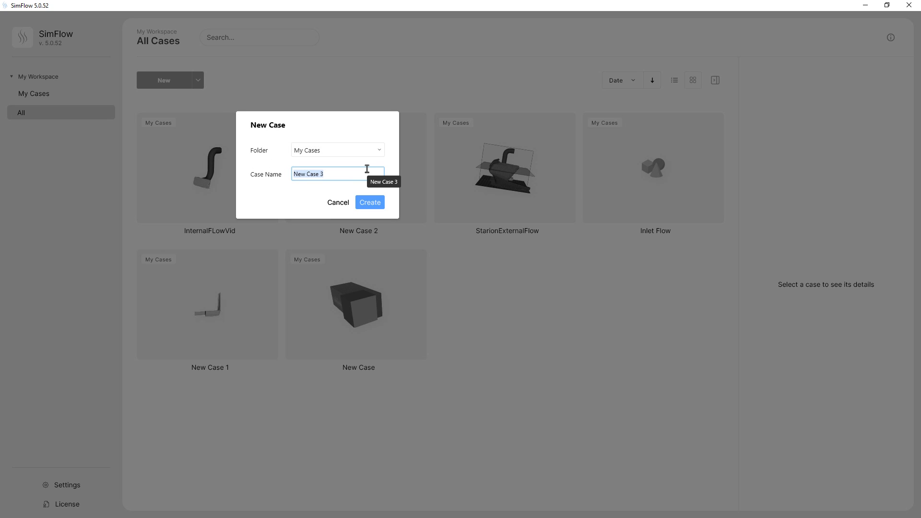
{"action": "type", "text": "ExternalBumperFlow"}
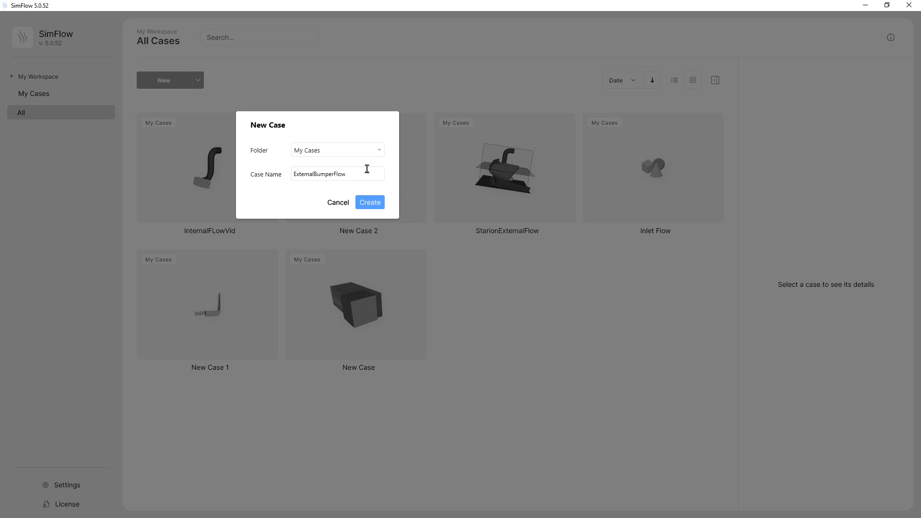
{"action": "left_click", "coordinate": [379, 203]}
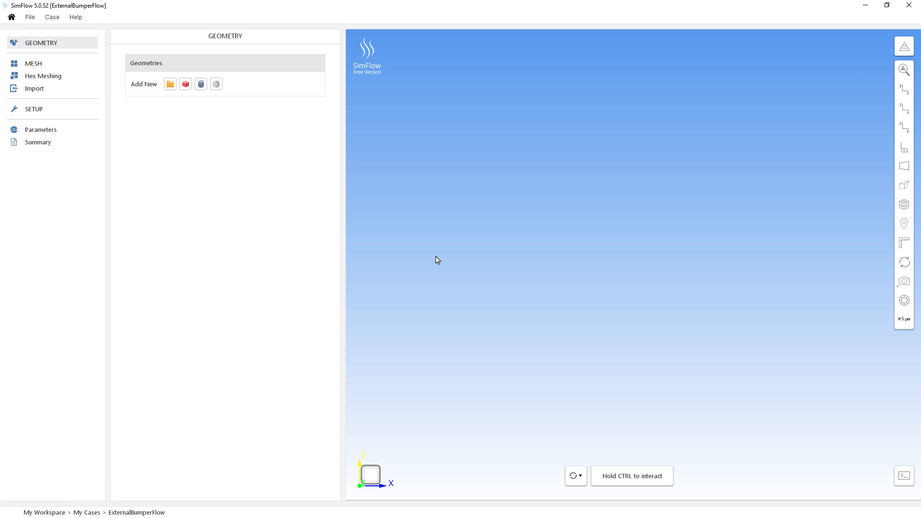
- Import the geometry file Starion Intake CFD export from the 99 Sandbox folder without joining its entities into a compound body
{"action": "left_click", "coordinate": [170, 85]}
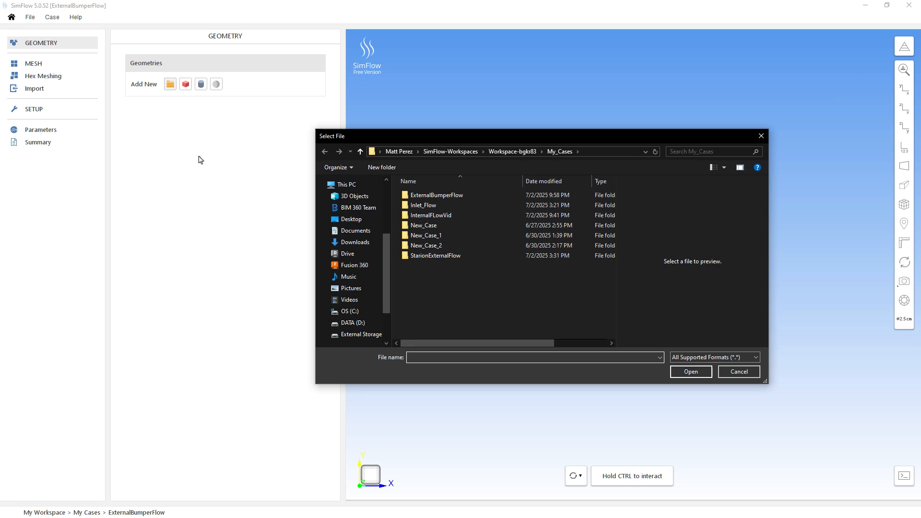
{"action": "scroll", "coordinate": [384, 265], "scroll_direction": "up", "scroll_amount": 3}
{"action": "left_click", "coordinate": [360, 261]}
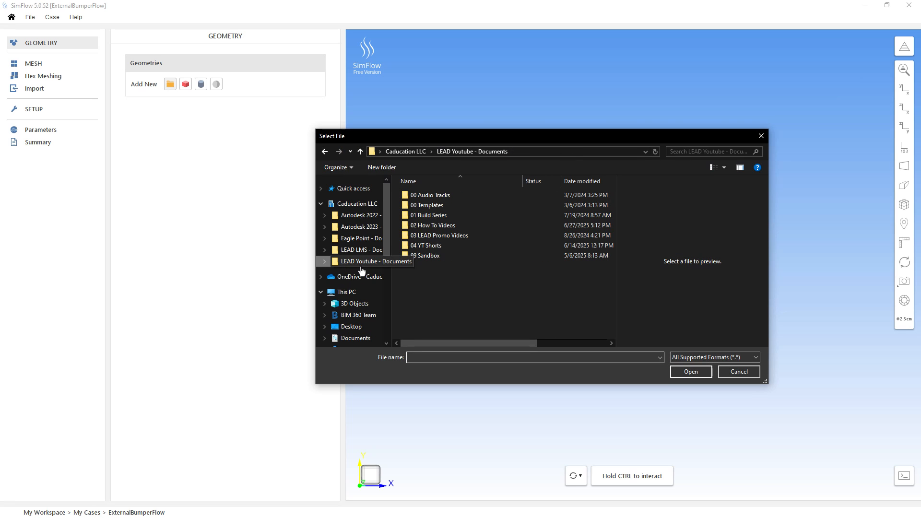
{"action": "double_click", "coordinate": [422, 226]}
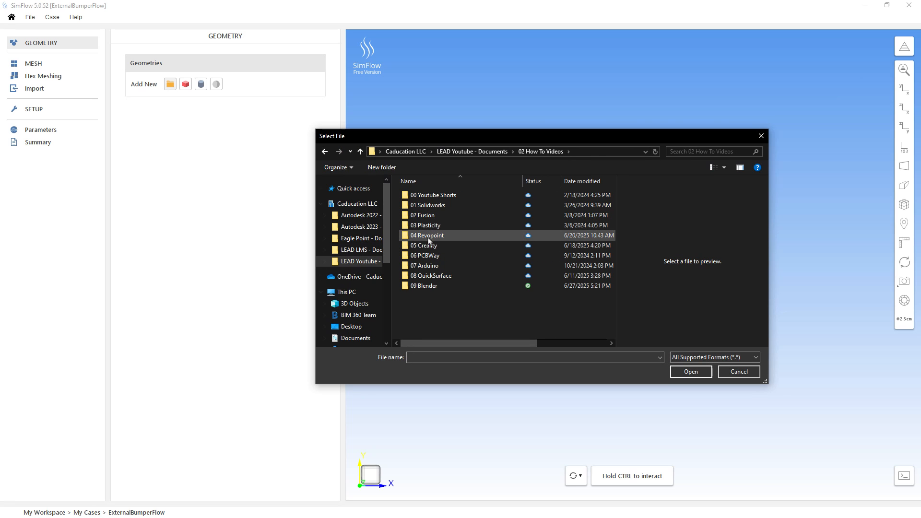
{"action": "double_click", "coordinate": [429, 236]}
{"action": "double_click", "coordinate": [432, 206]}
{"action": "double_click", "coordinate": [436, 216]}
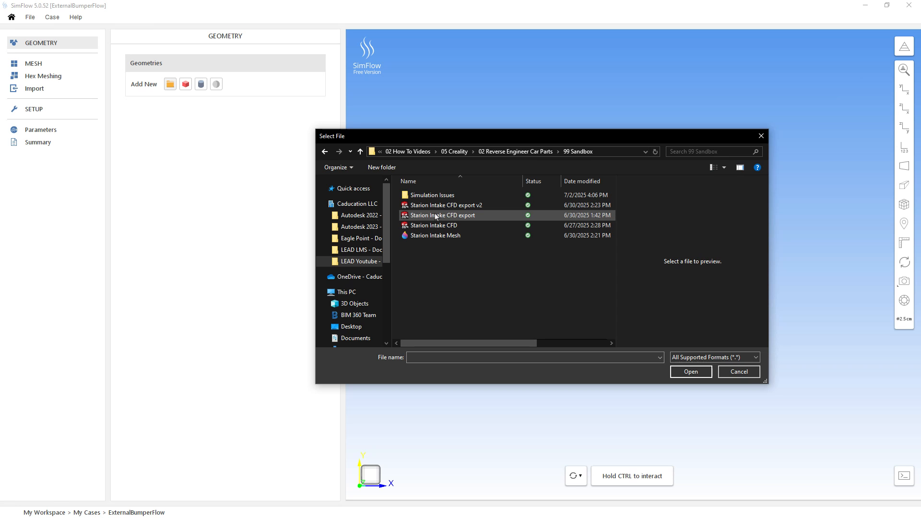
{"action": "left_click", "coordinate": [441, 217]}
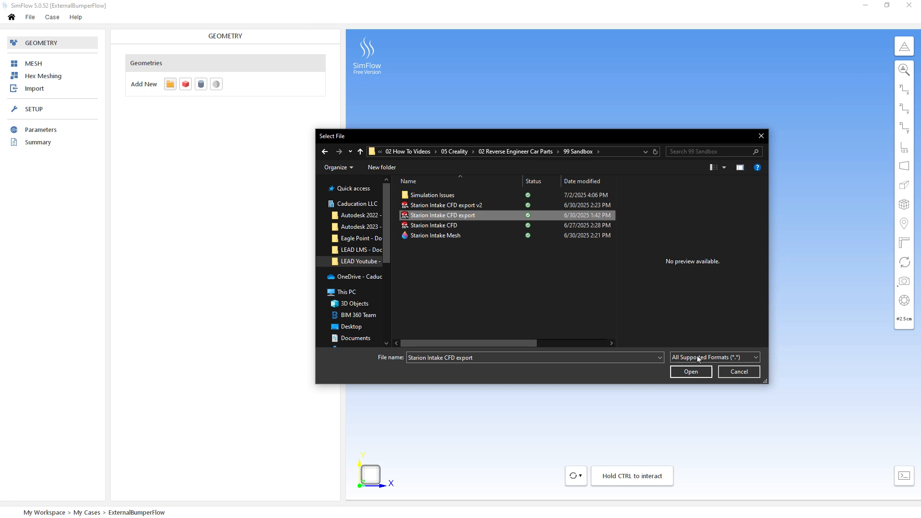
{"action": "left_click", "coordinate": [701, 372]}
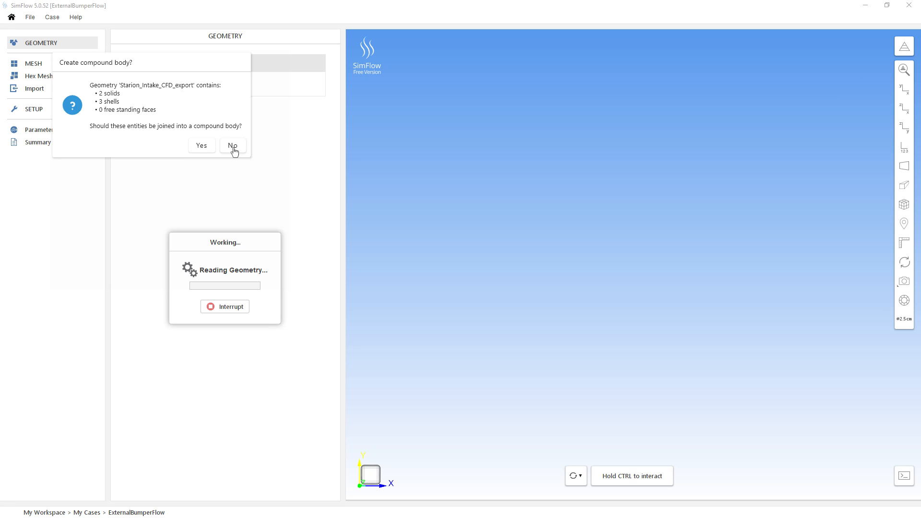
{"action": "left_click", "coordinate": [233, 146]}
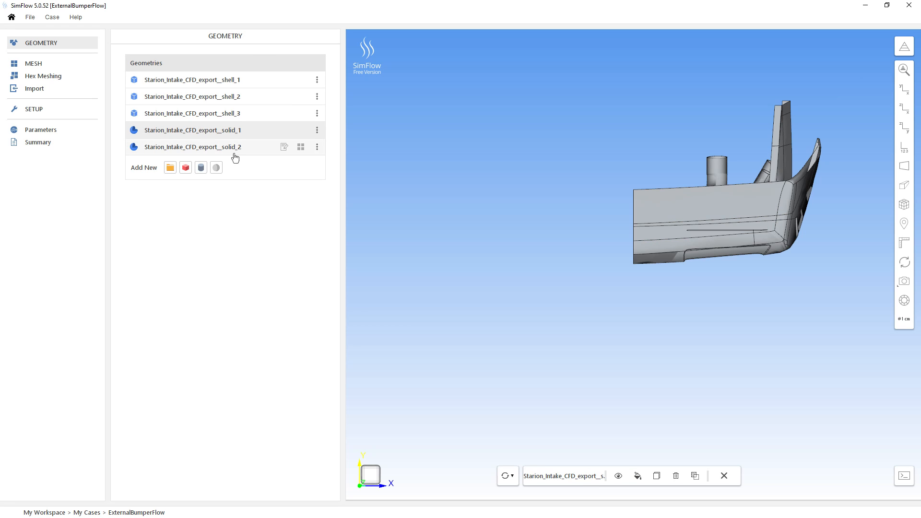
- Orbit to the underside of the bumper and toggle Starion_Intake_CFD_export__solid_1 off and on to identify the part
{"action": "left_click_drag", "start_coordinate": [584, 281], "coordinate": [545, 266]}
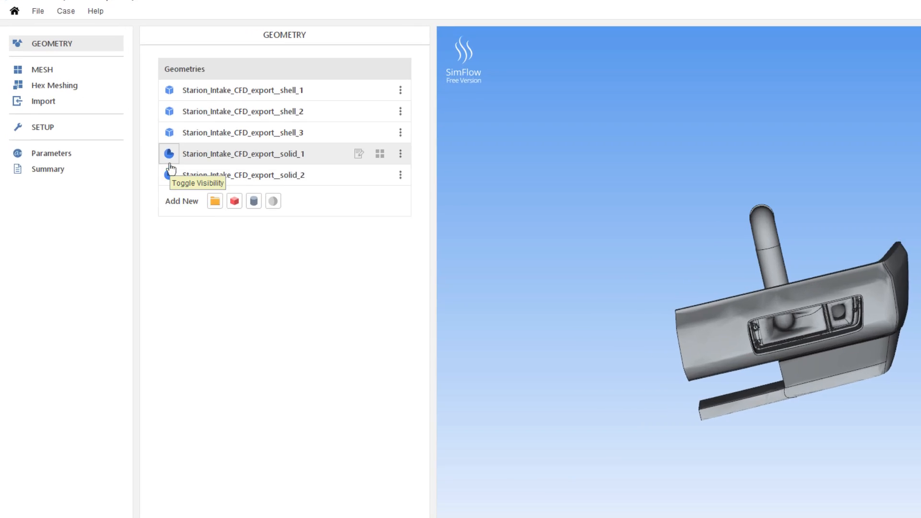
{"action": "left_click", "coordinate": [134, 130]}
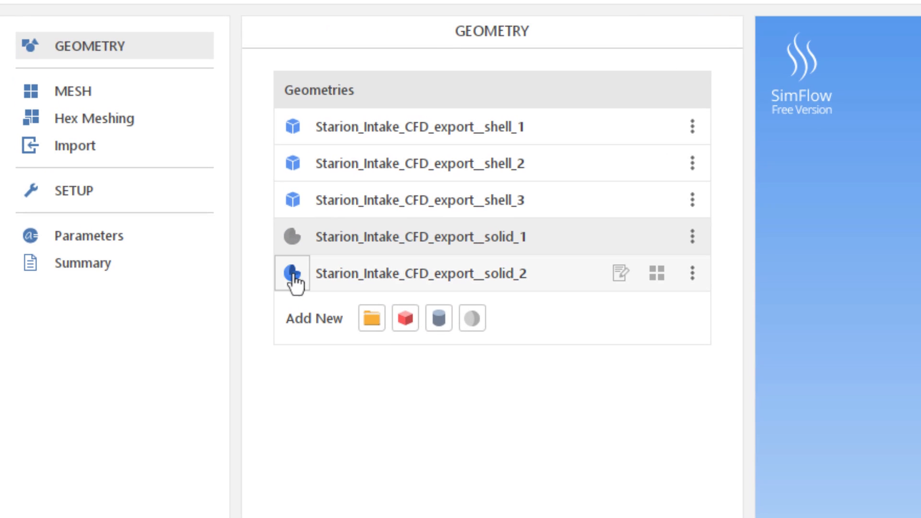
{"action": "left_click", "coordinate": [292, 245]}
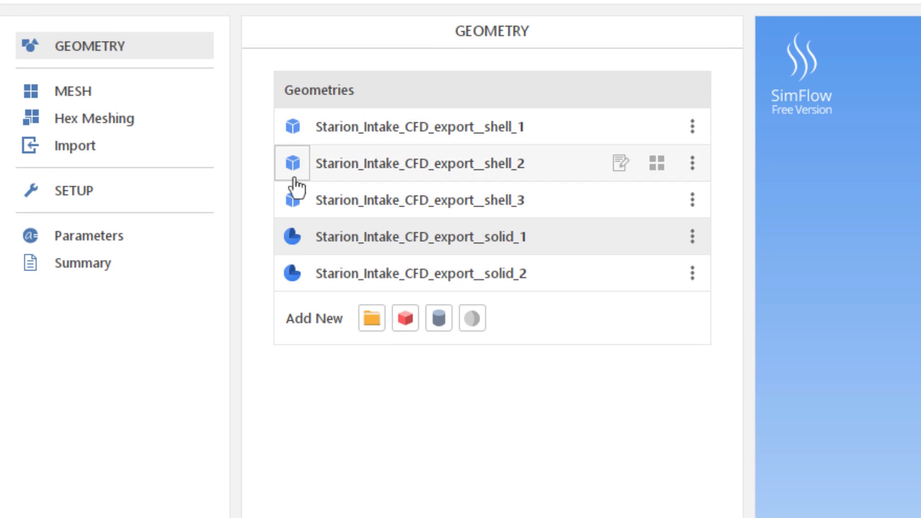
- Rename the imported geometry shell_1 as Airdam and shell_2 as Bumper
{"action": "left_click", "coordinate": [346, 136]}
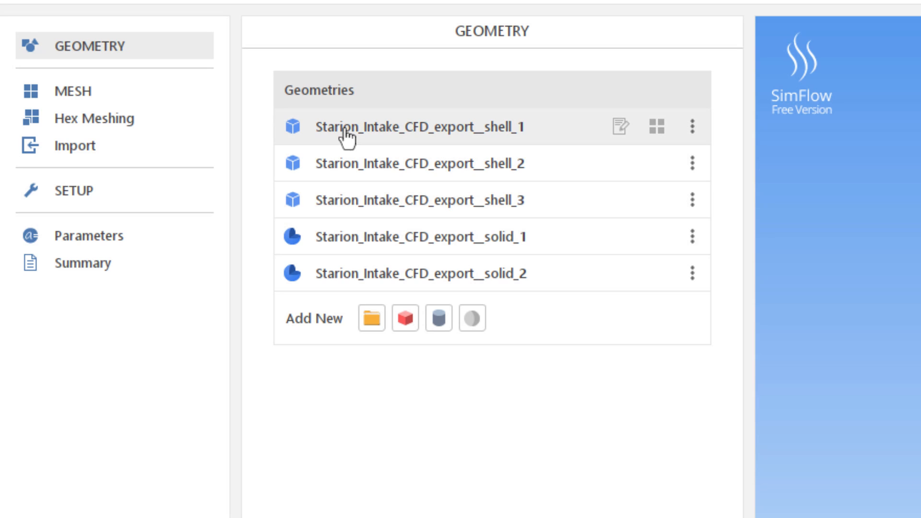
{"action": "double_click", "coordinate": [400, 132]}
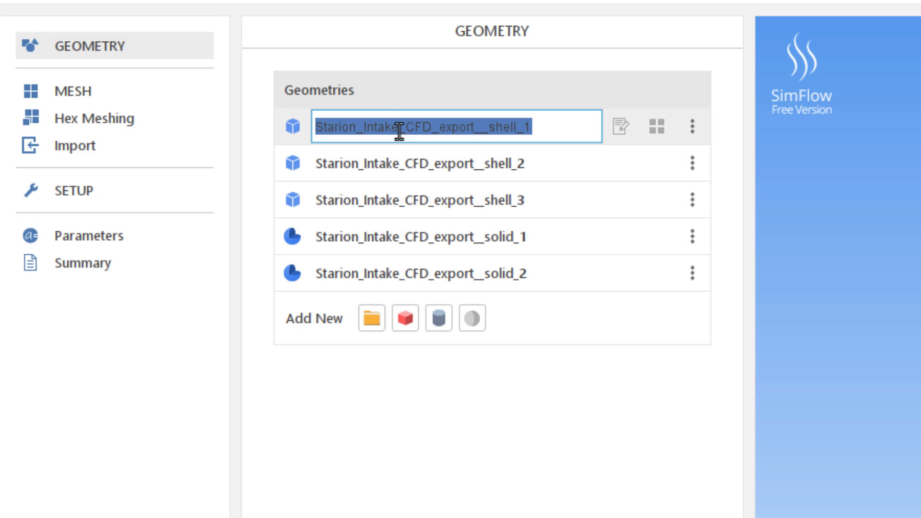
{"action": "type", "text": "Airdam"}
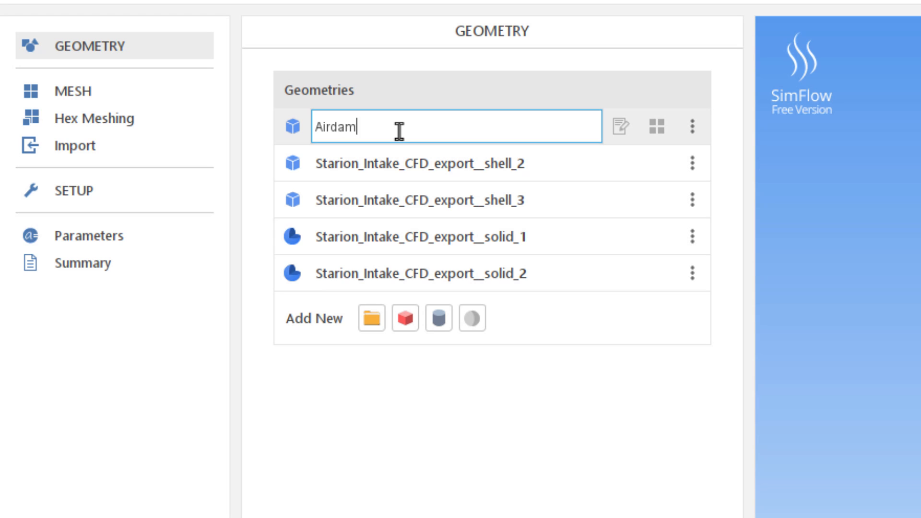
{"action": "key", "text": "Return"}
{"action": "left_click", "coordinate": [360, 171]}
{"action": "double_click", "coordinate": [361, 172]}
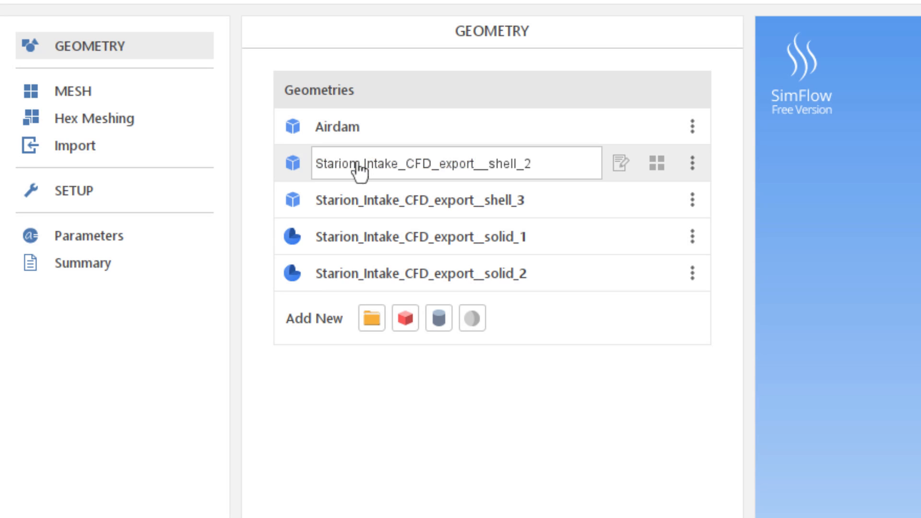
{"action": "type", "text": "Bumper"}
{"action": "key", "text": "Return"}
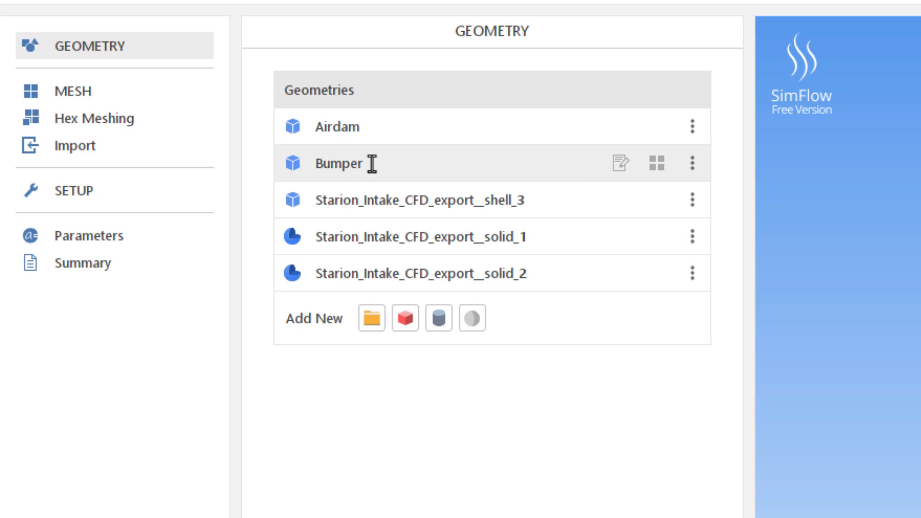
- Rename the imported geometry shell_3 as Bezel
{"action": "left_click", "coordinate": [377, 204]}
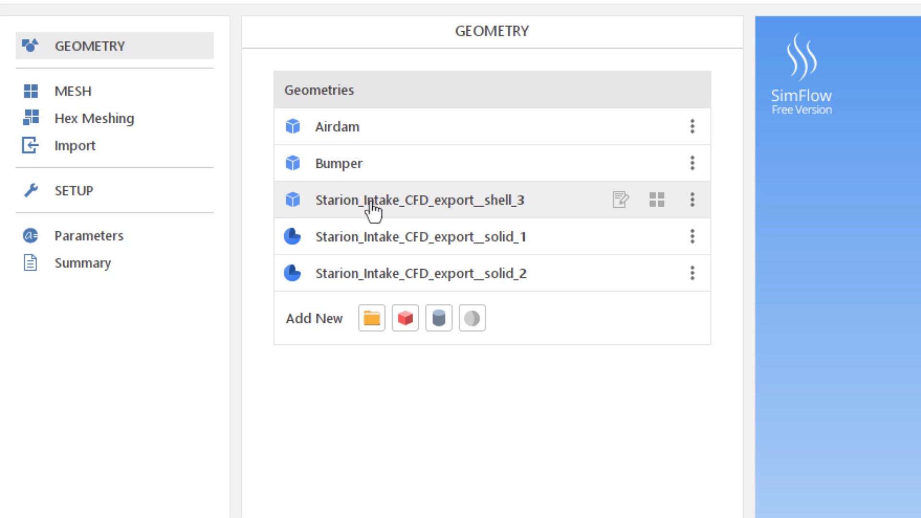
{"action": "double_click", "coordinate": [370, 204]}
{"action": "type", "text": "Bezel"}
{"action": "key", "text": "Return"}
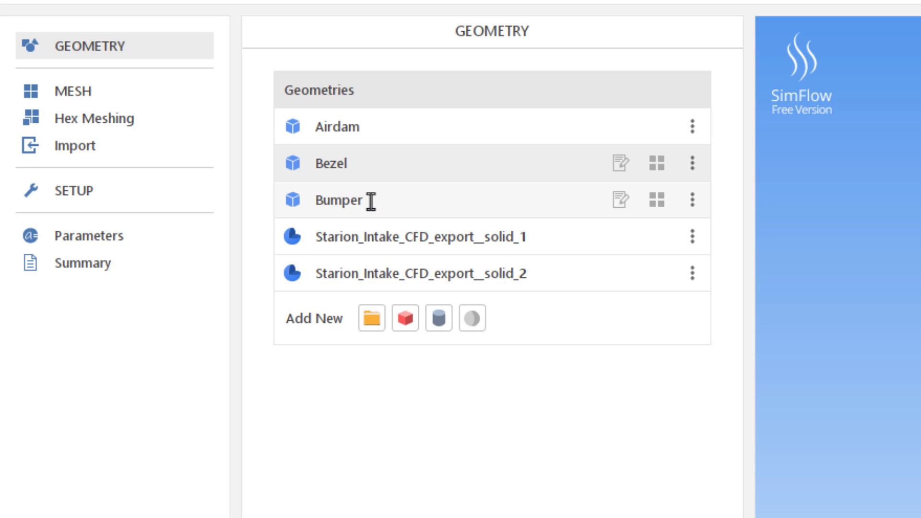
- Rename the imported geometry solid_1 as Brake_Duct and solid_2 as Intake_duct
{"action": "left_click", "coordinate": [370, 244]}
{"action": "double_click", "coordinate": [373, 242]}
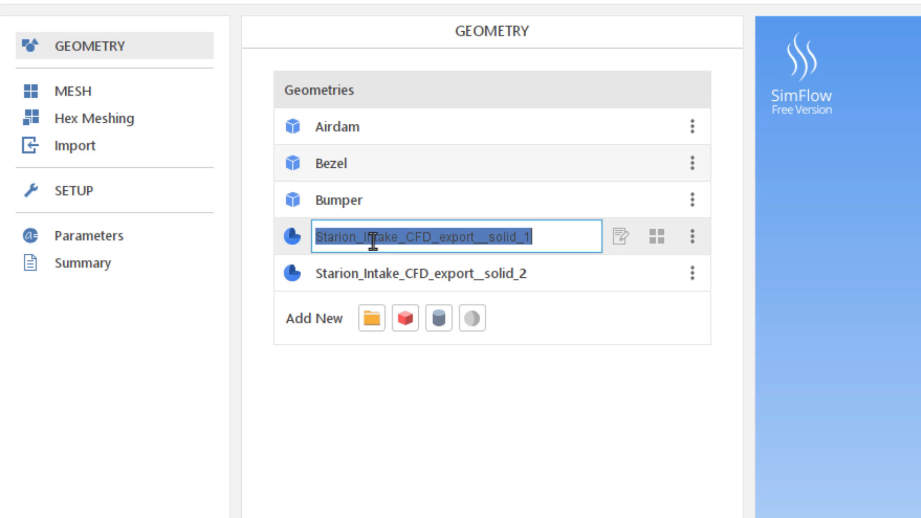
{"action": "type", "text": "Brake_"}
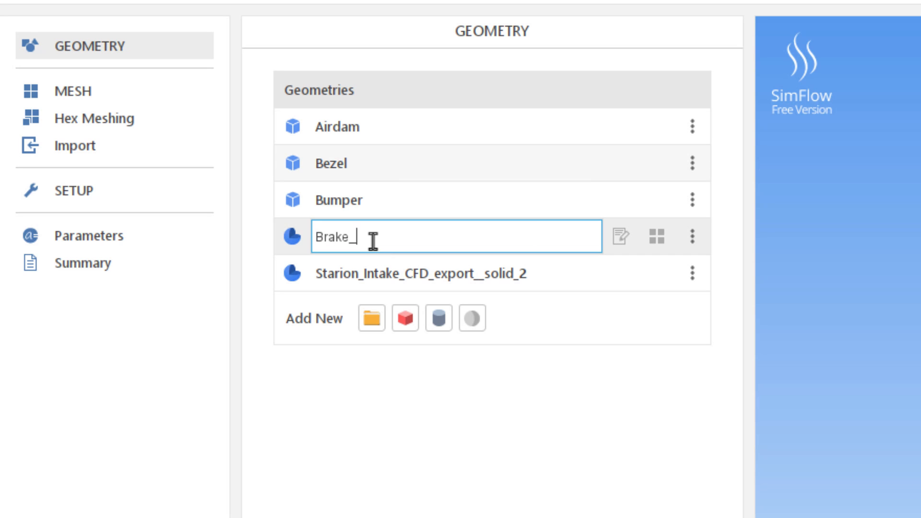
{"action": "type", "text": "Duct"}
{"action": "key", "text": "Return"}
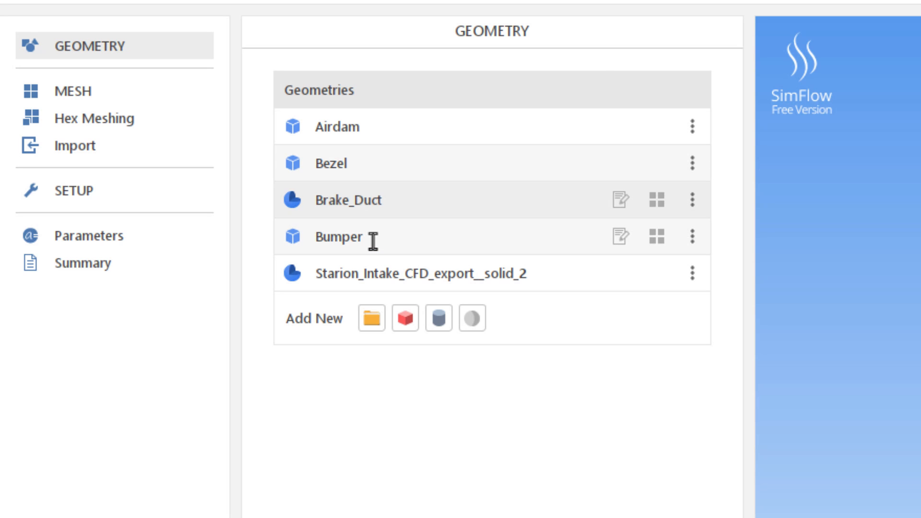
{"action": "double_click", "coordinate": [387, 278]}
{"action": "type", "text": "Intake_duct"}
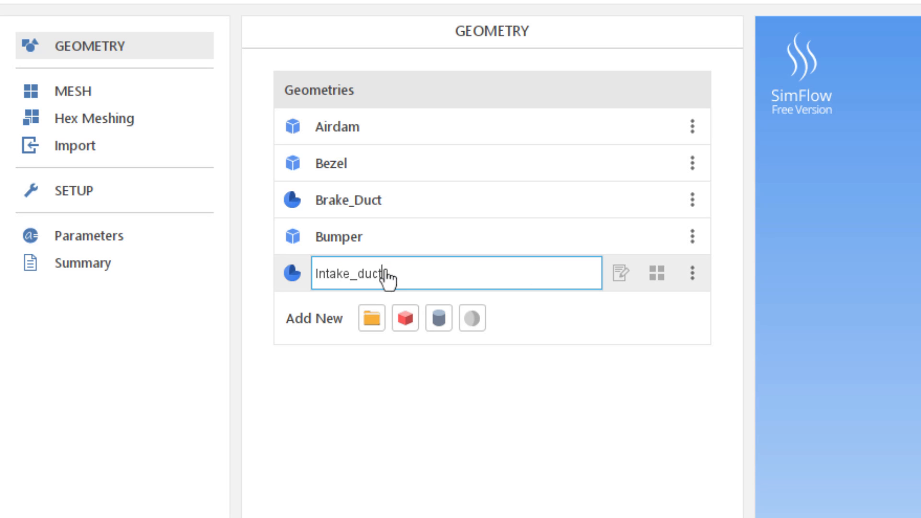
{"action": "key", "text": "Return"}
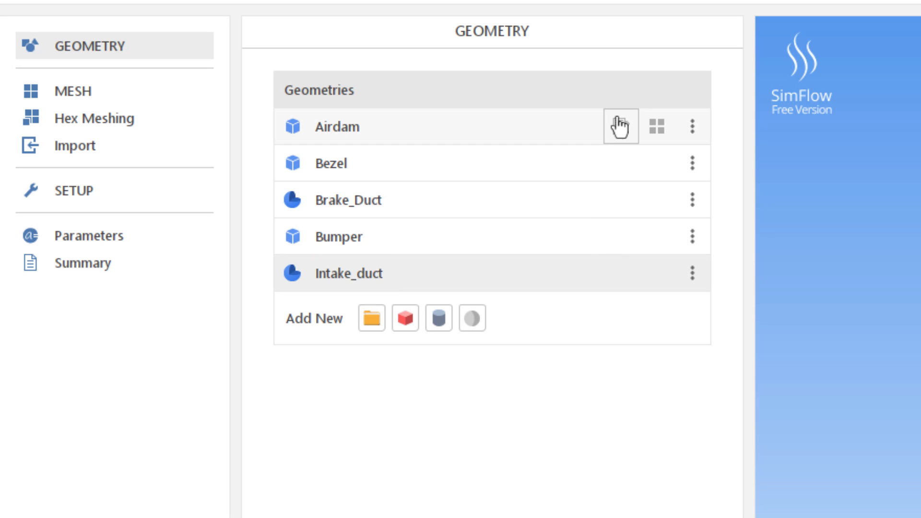
{"action": "left_click", "coordinate": [557, 400]}
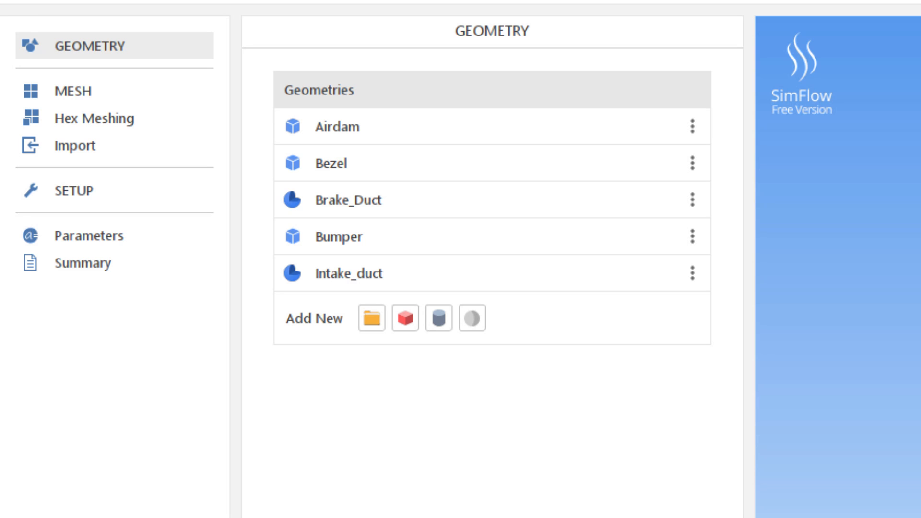
- Enable geometry meshing in Hex Meshing for Airdam, Bezel, Brake_Duct, Bumper and Intake_duct
{"action": "left_click", "coordinate": [76, 129]}
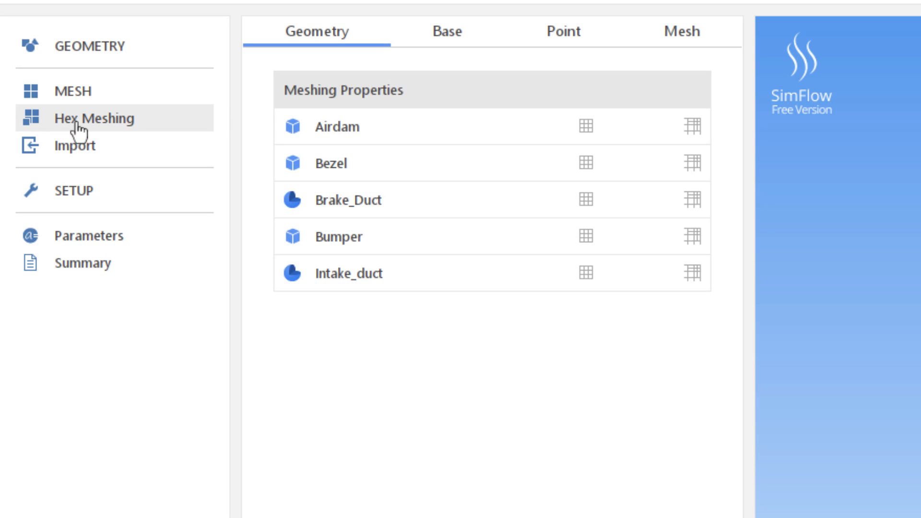
{"action": "left_click", "coordinate": [589, 129]}
{"action": "left_click", "coordinate": [588, 166]}
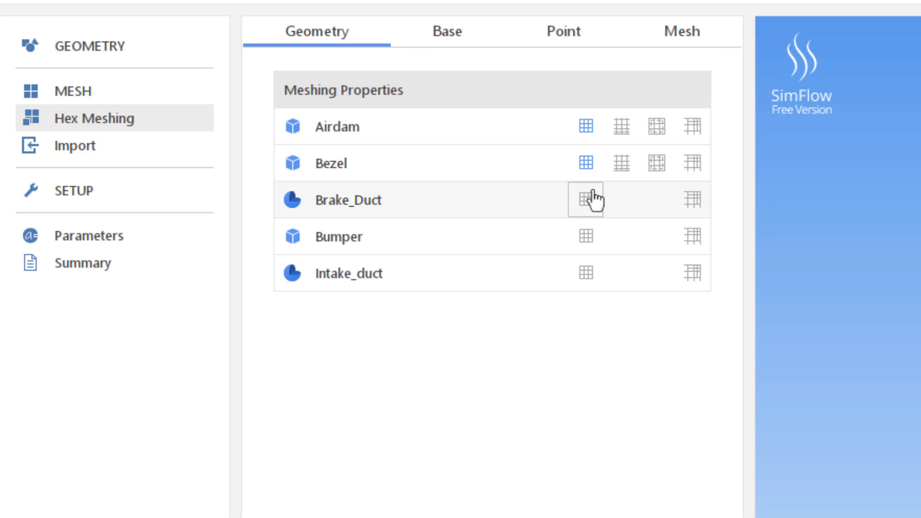
{"action": "left_click", "coordinate": [588, 201]}
{"action": "left_click", "coordinate": [590, 240]}
{"action": "left_click", "coordinate": [587, 276]}
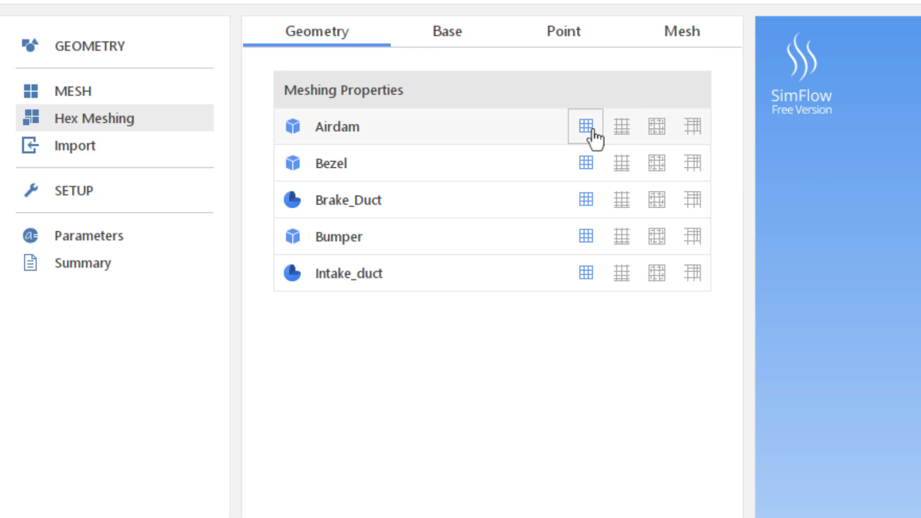
- Set the maximum geometry refinement to 1 for Airdam, Bezel and Brake_Duct
{"action": "left_click", "coordinate": [336, 135]}
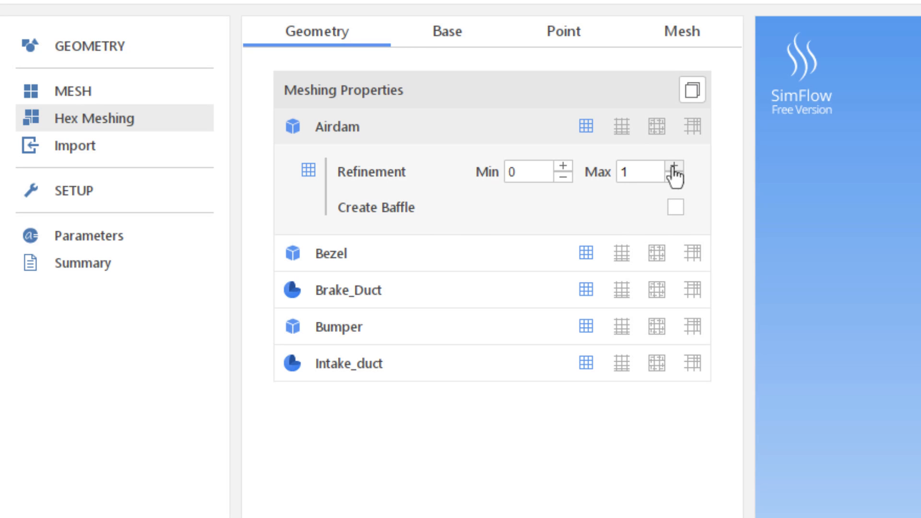
{"action": "left_click", "coordinate": [482, 255]}
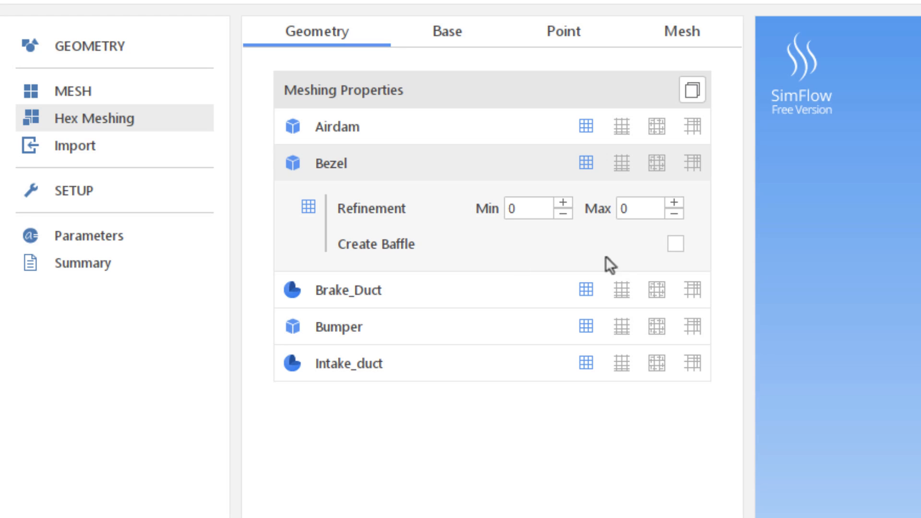
{"action": "left_click", "coordinate": [674, 203]}
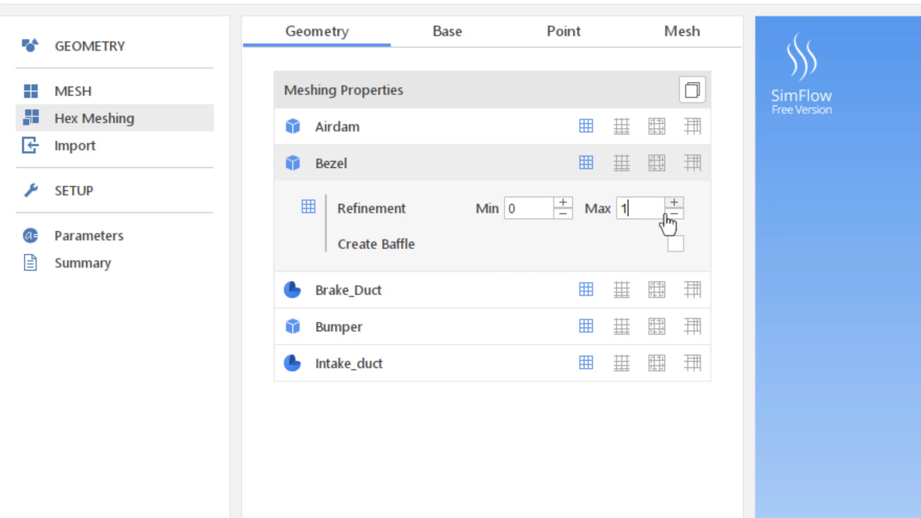
{"action": "left_click", "coordinate": [410, 290]}
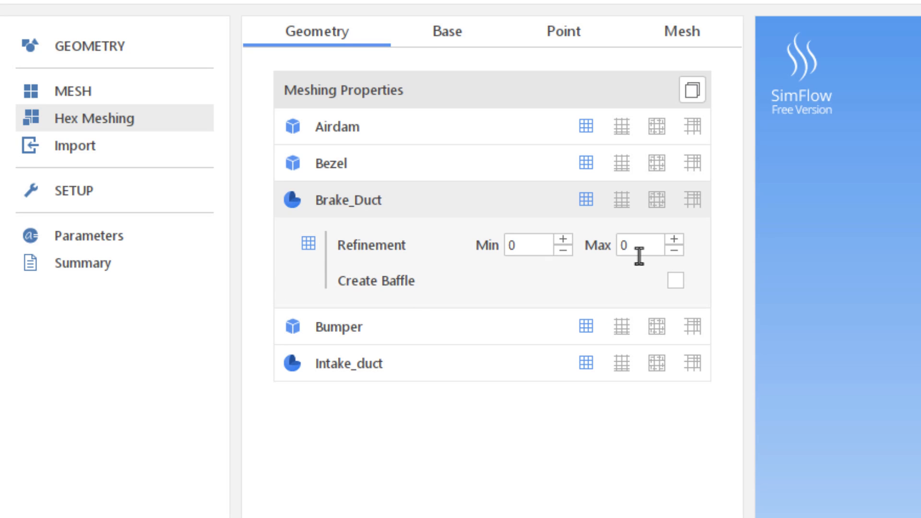
{"action": "left_click", "coordinate": [674, 240]}
- Set Bumper's maximum refinement to 1 and raise the maximum refinement of Intake_duct
{"action": "left_click", "coordinate": [426, 340]}
{"action": "left_click", "coordinate": [672, 280]}
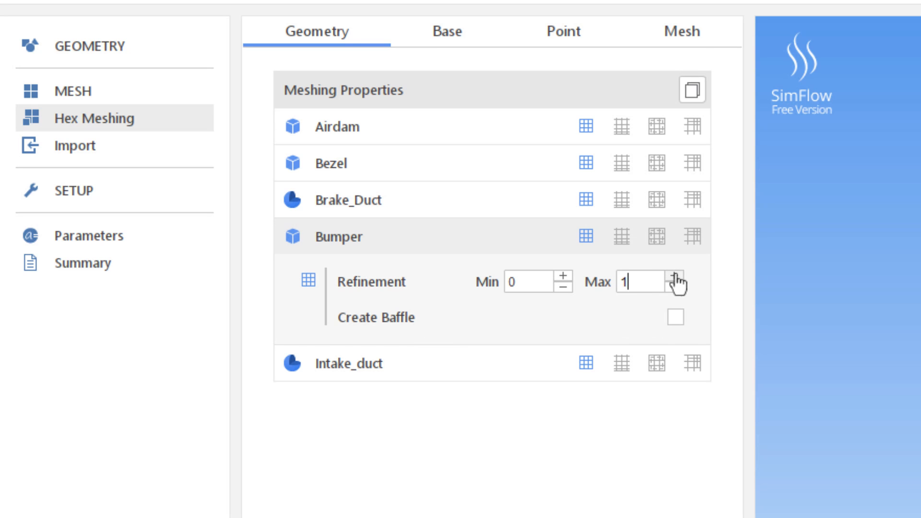
{"action": "left_click", "coordinate": [427, 370]}
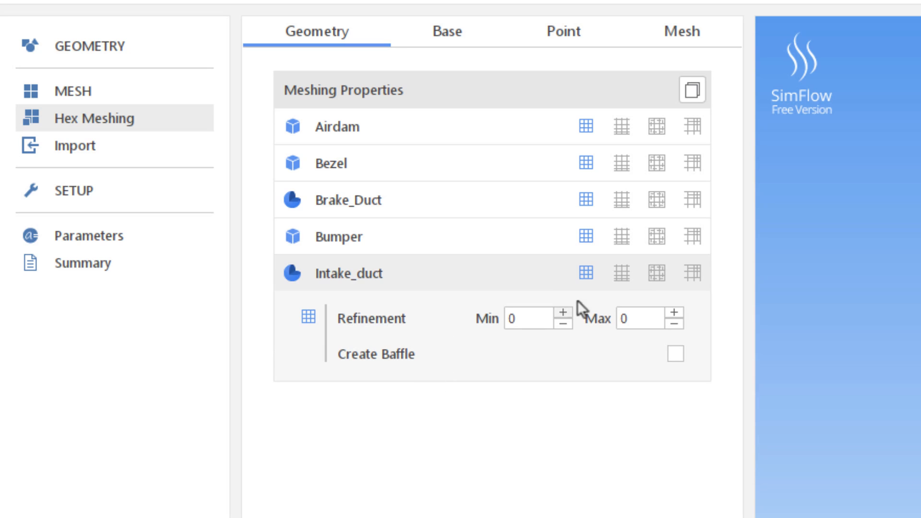
{"action": "left_click", "coordinate": [675, 317]}
{"action": "left_click", "coordinate": [674, 317]}
{"action": "left_click", "coordinate": [674, 317]}
- Autosize the box base mesh to the geometry and set its minimum Y to -0.1 m
{"action": "left_click", "coordinate": [449, 33]}
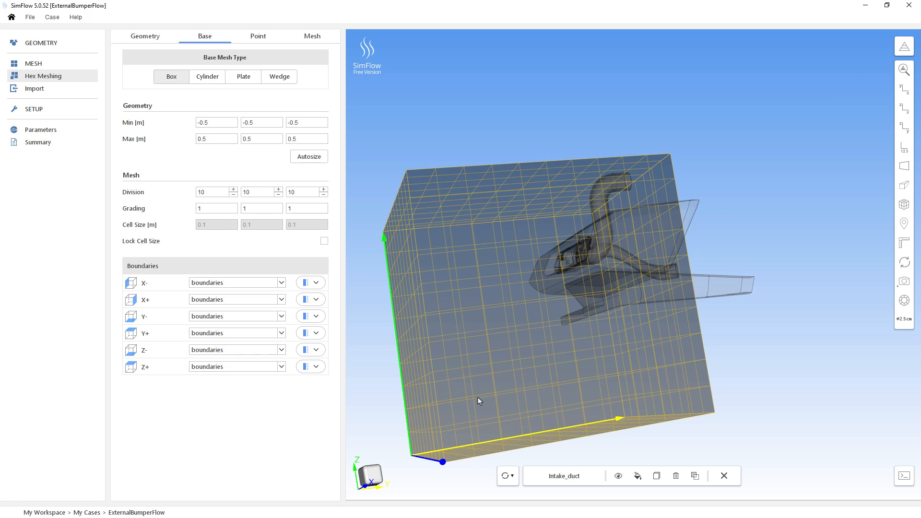
{"action": "left_click", "coordinate": [371, 478]}
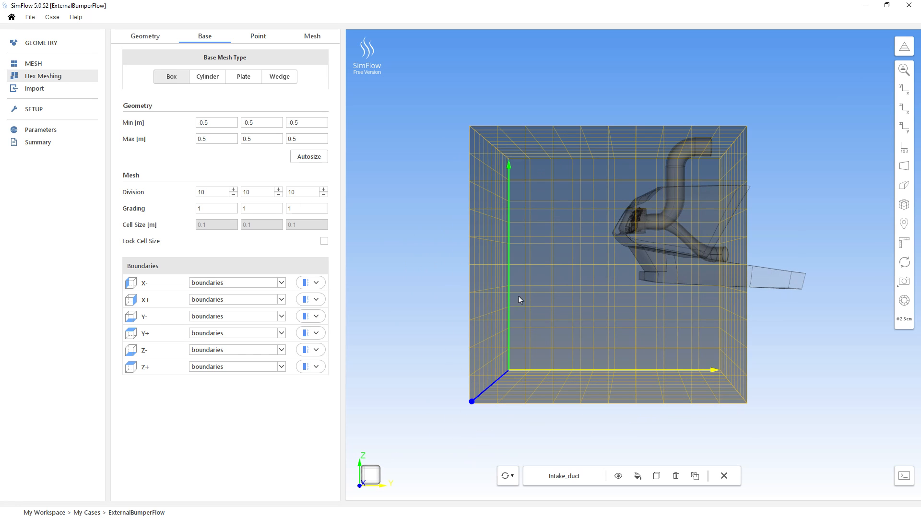
{"action": "left_click", "coordinate": [307, 158]}
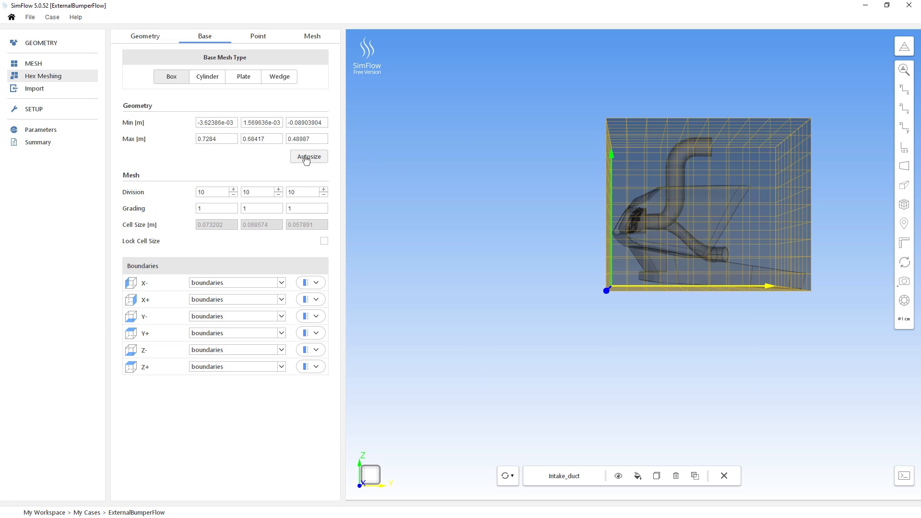
{"action": "left_click", "coordinate": [255, 123]}
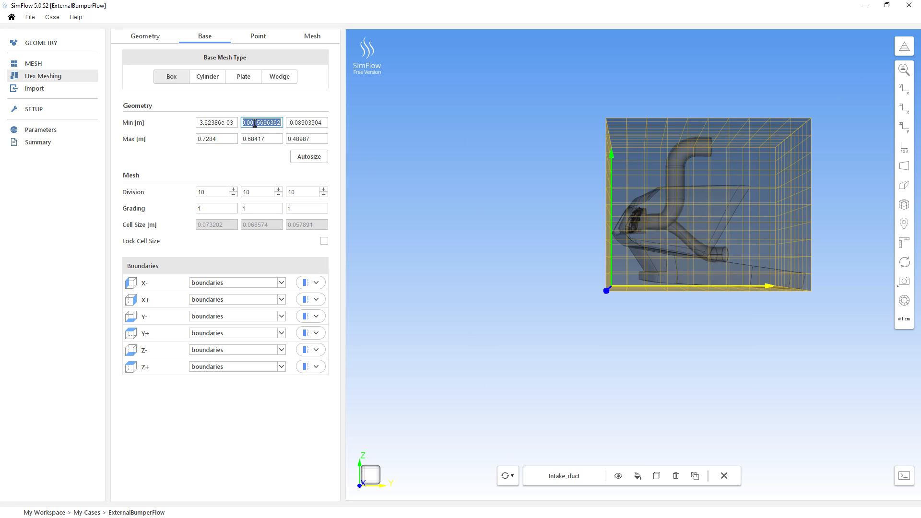
{"action": "type", "text": "-0"}
{"action": "type", "text": ".1"}
{"action": "left_click", "coordinate": [313, 123]}
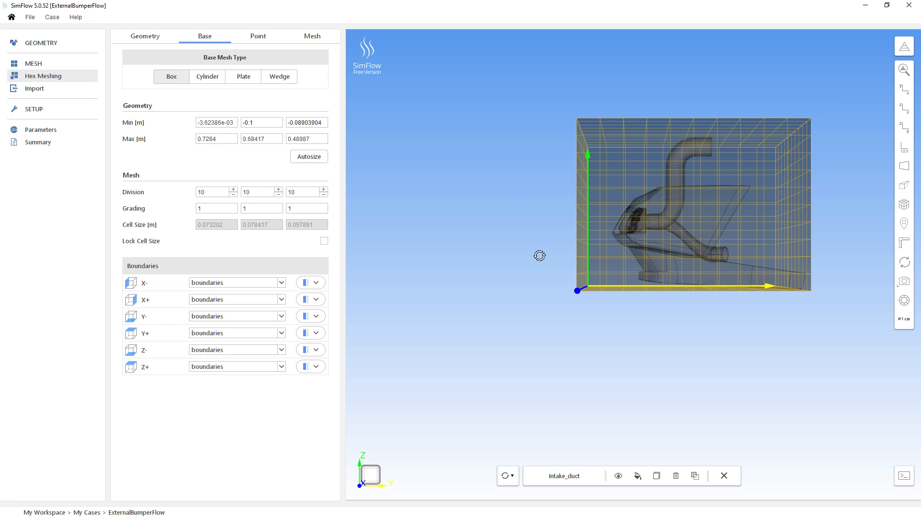
- Set the base mesh box's maximum X to 0.73 m and maximum Z to 0.5 m
{"action": "left_click_drag", "start_coordinate": [539, 255], "coordinate": [619, 258]}
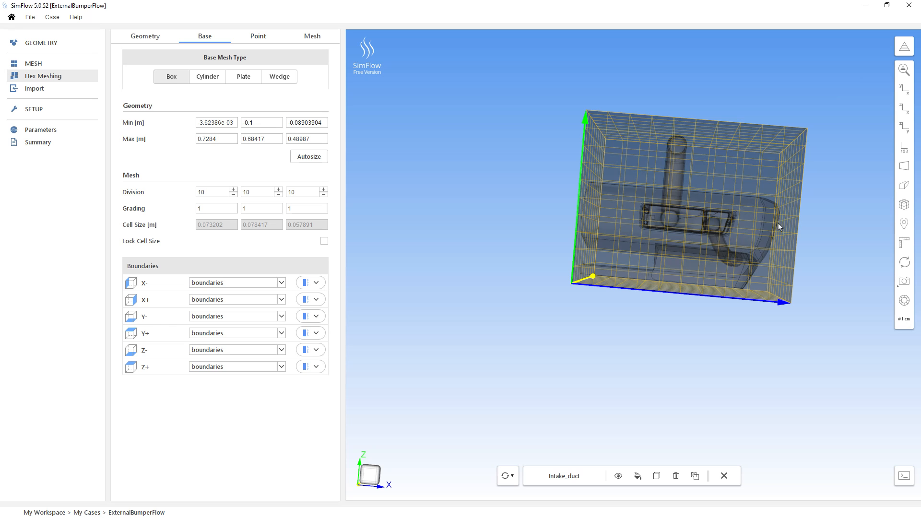
{"action": "left_click_drag", "start_coordinate": [764, 238], "coordinate": [693, 165]}
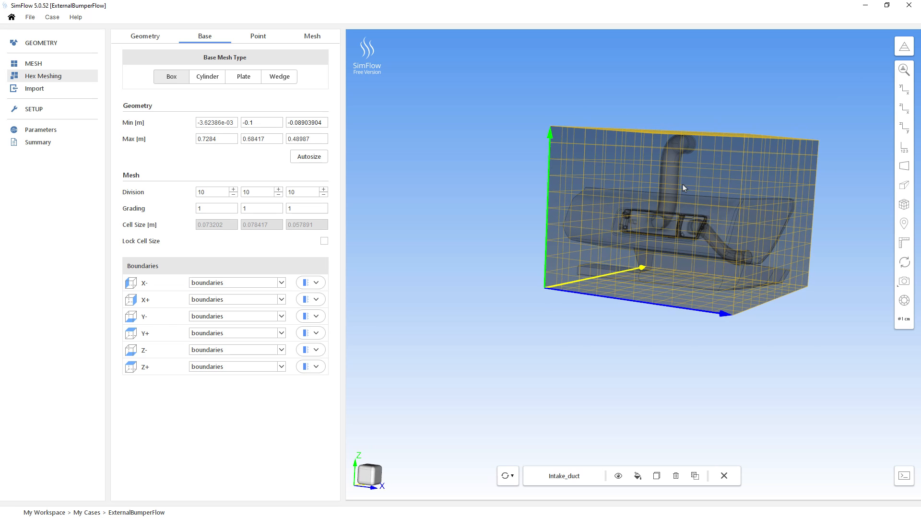
{"action": "left_click_drag", "start_coordinate": [684, 213], "coordinate": [763, 219]}
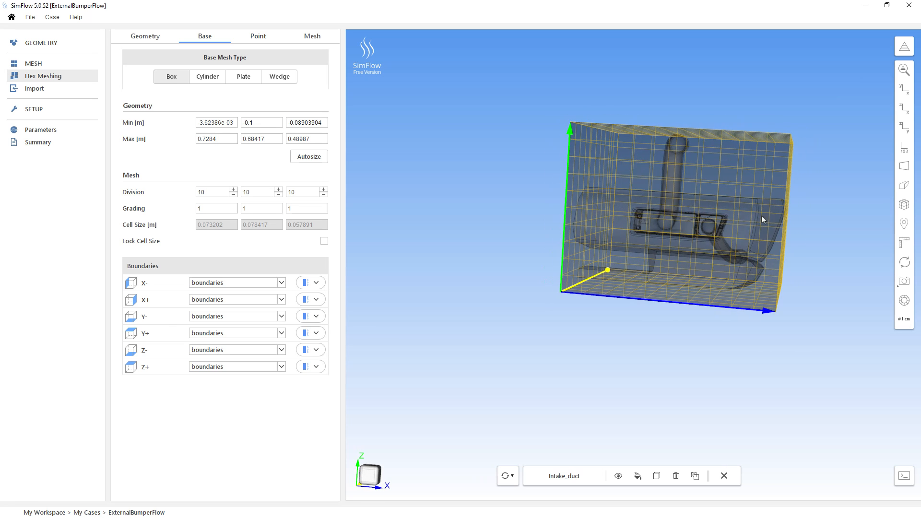
{"action": "double_click", "coordinate": [307, 140]}
{"action": "double_click", "coordinate": [213, 139]}
{"action": "type", "text": ".73"}
{"action": "key", "text": "Tab"}
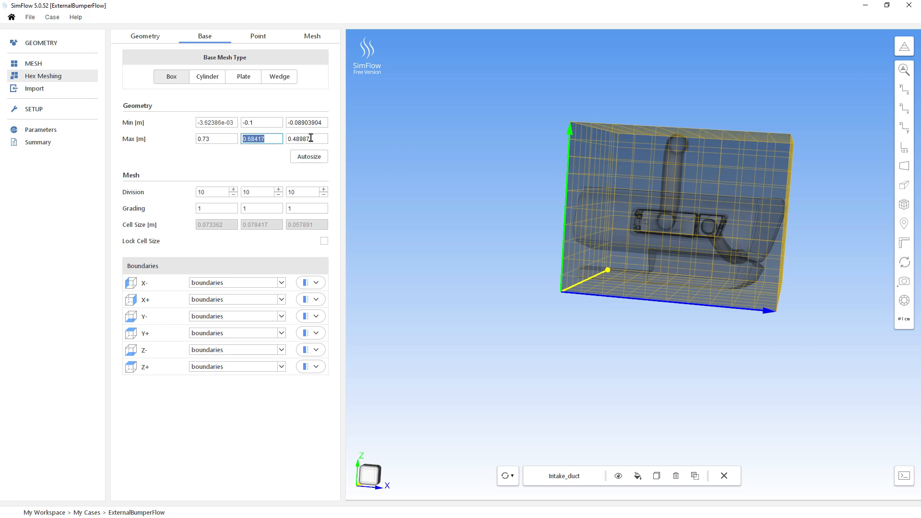
{"action": "key", "text": "Tab"}
{"action": "type", "text": "0.5"}
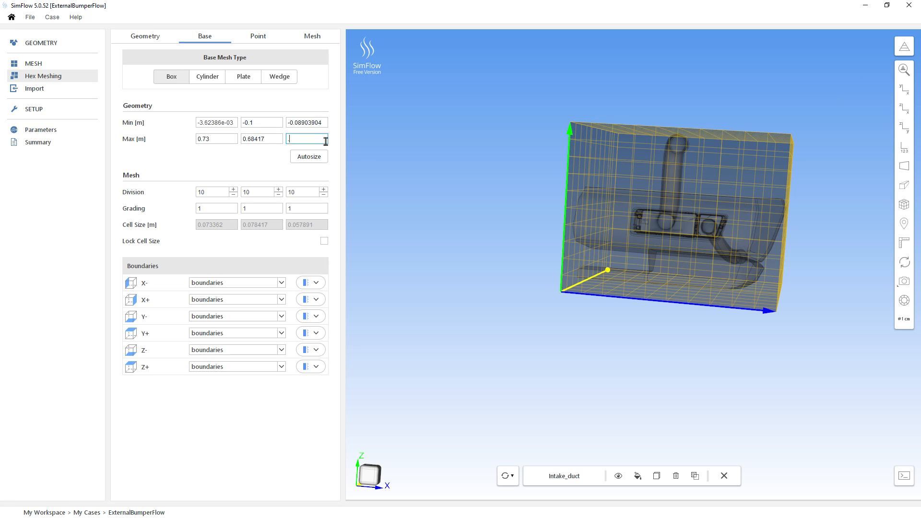
{"action": "key", "text": "Tab"}
- Set the base mesh divisions to 25 in X, 20 in Y and 20 in Z
{"action": "left_click_drag", "start_coordinate": [644, 246], "coordinate": [593, 263]}
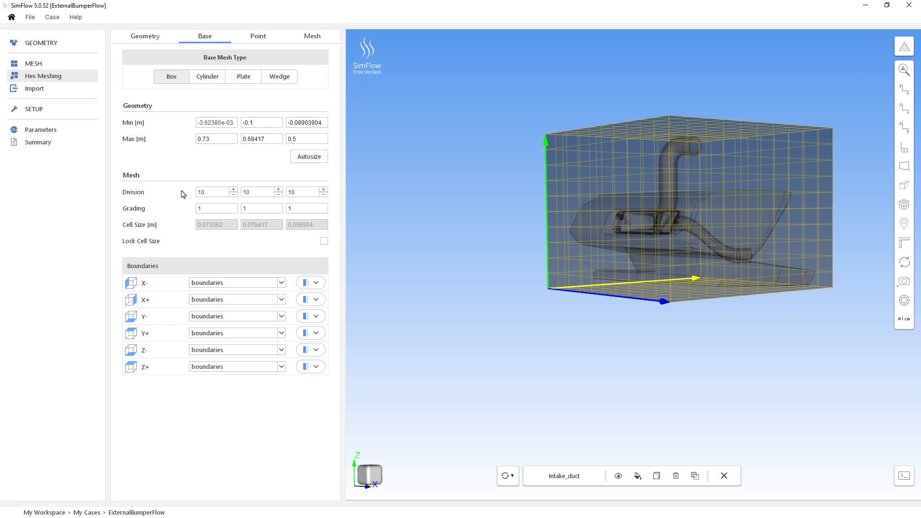
{"action": "left_click_drag", "start_coordinate": [540, 320], "coordinate": [510, 329]}
{"action": "left_click", "coordinate": [234, 191]}
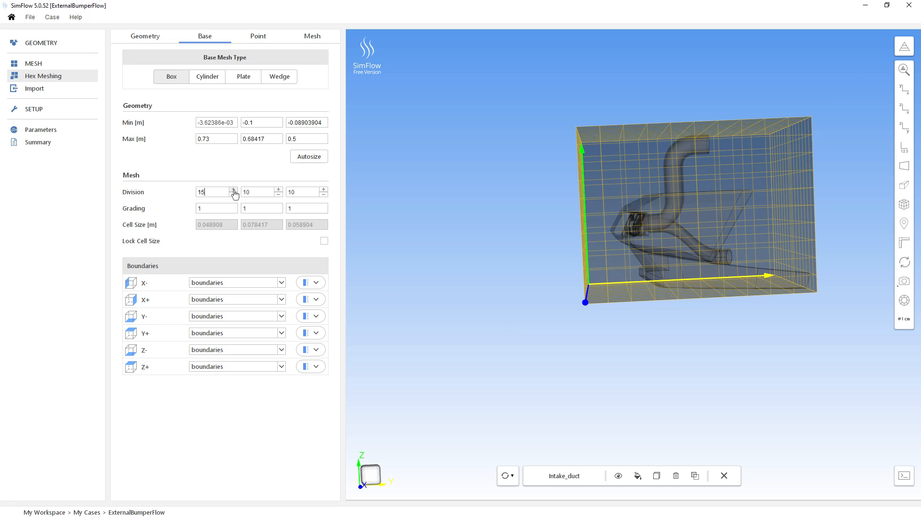
{"action": "left_click", "coordinate": [234, 191]}
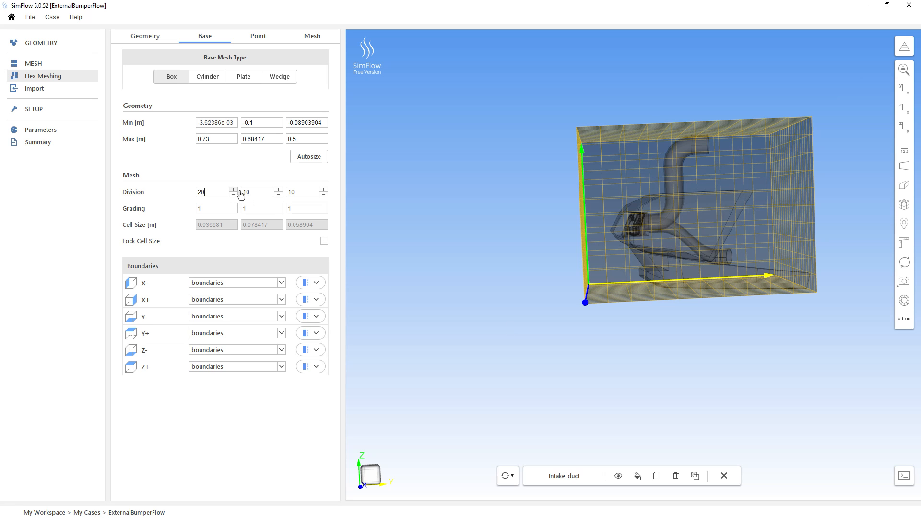
{"action": "left_click", "coordinate": [279, 190]}
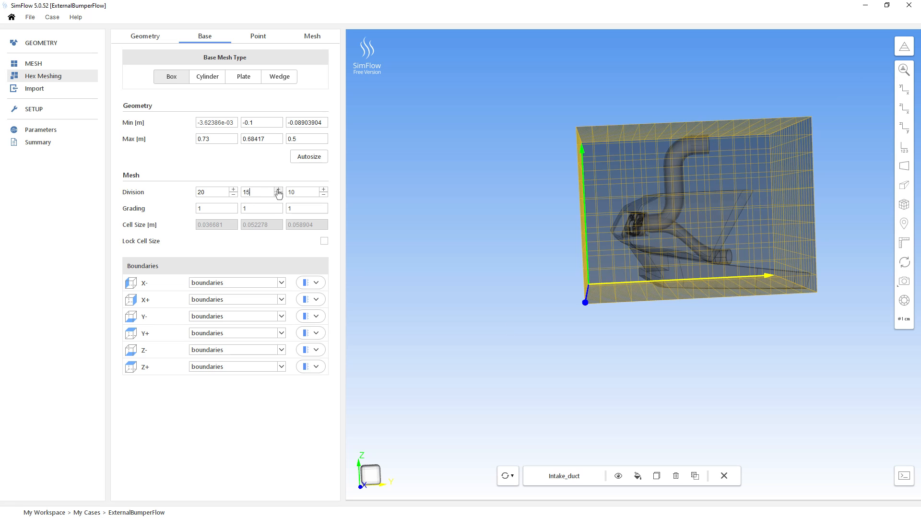
{"action": "left_click", "coordinate": [324, 191]}
{"action": "left_click", "coordinate": [324, 190]}
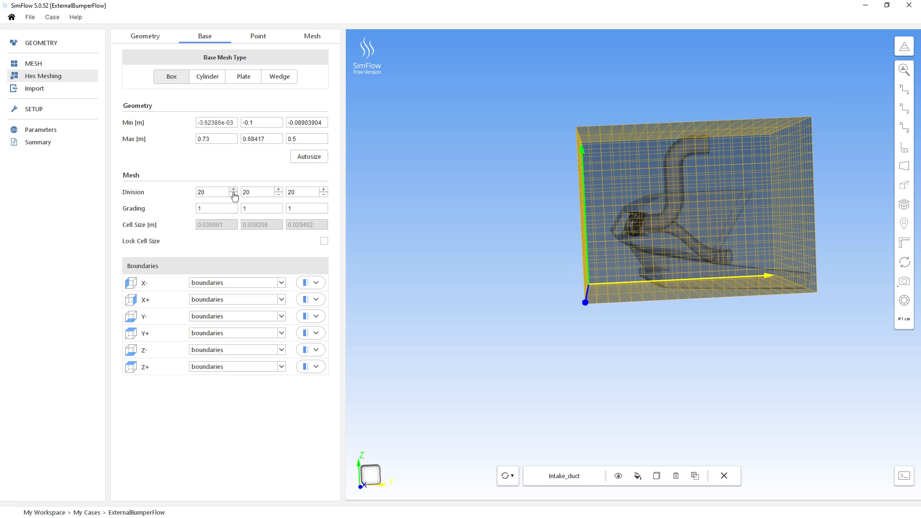
{"action": "scroll", "coordinate": [234, 196], "scroll_direction": "up", "scroll_amount": 5}
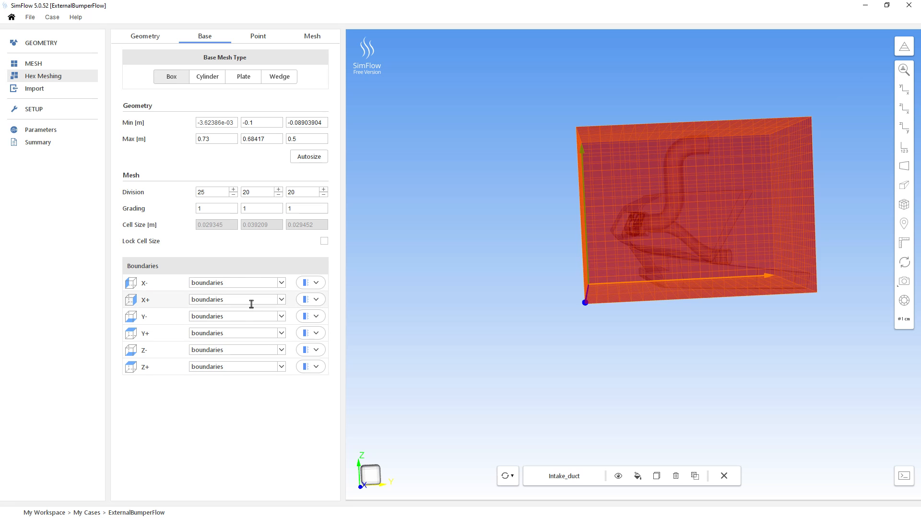
- Name the base mesh's X- boundary left and its X+ boundary right
{"action": "left_click_drag", "start_coordinate": [456, 271], "coordinate": [323, 304]}
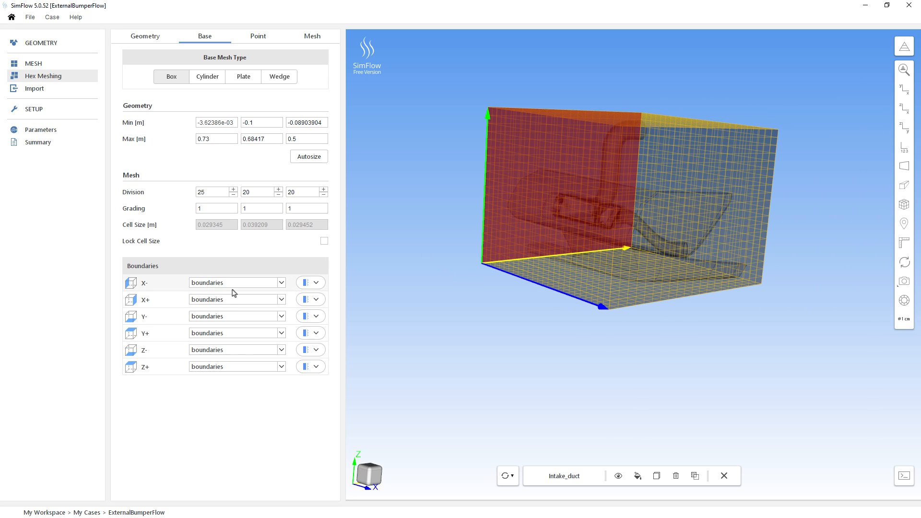
{"action": "left_click", "coordinate": [280, 284]}
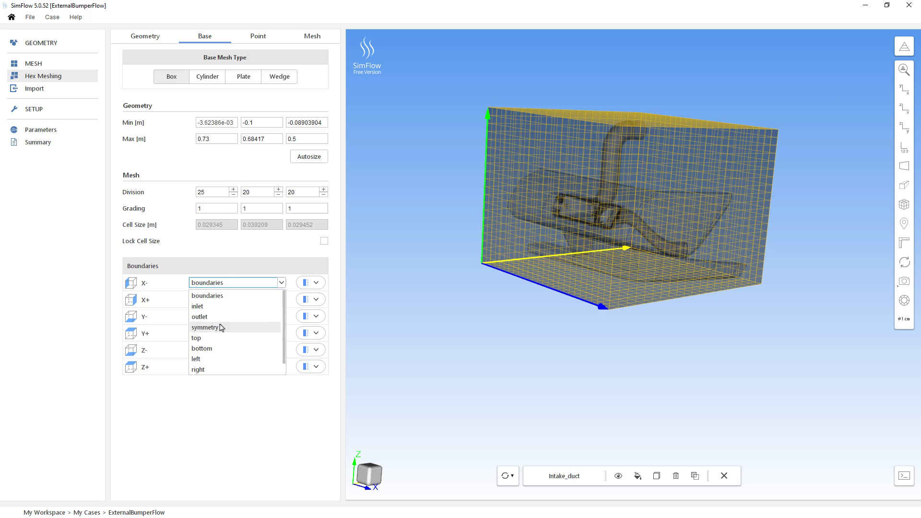
{"action": "left_click", "coordinate": [214, 360]}
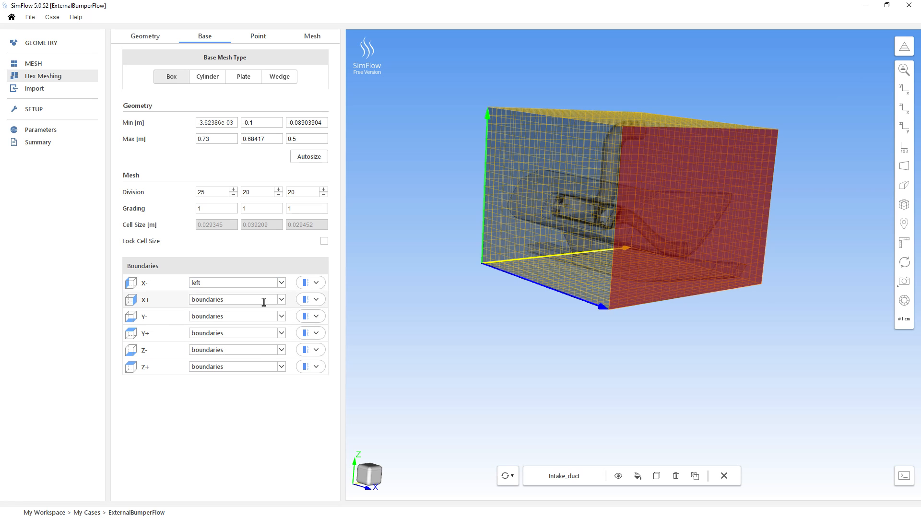
{"action": "left_click", "coordinate": [281, 300]}
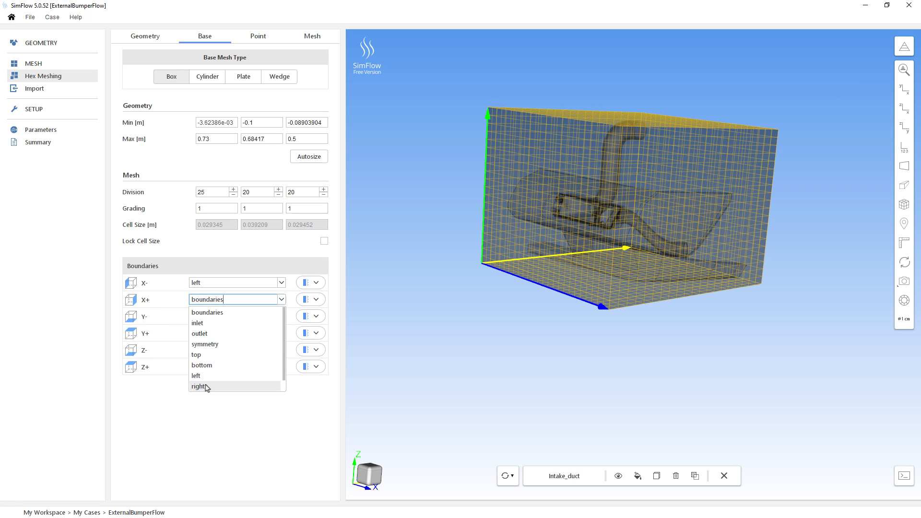
{"action": "left_click", "coordinate": [206, 387]}
- Name the base mesh's Y- boundary inlet and its Y+ boundary outlet
{"action": "left_click", "coordinate": [282, 318]}
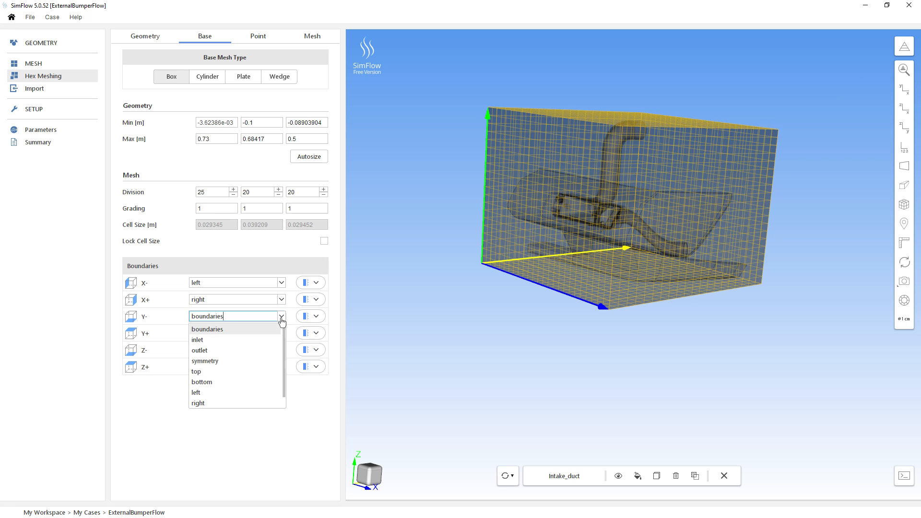
{"action": "left_click", "coordinate": [212, 341]}
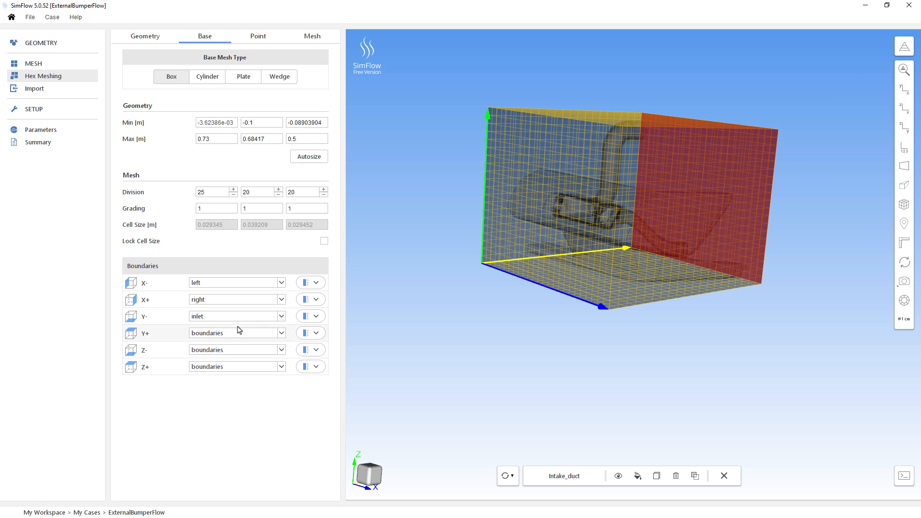
{"action": "left_click", "coordinate": [274, 331]}
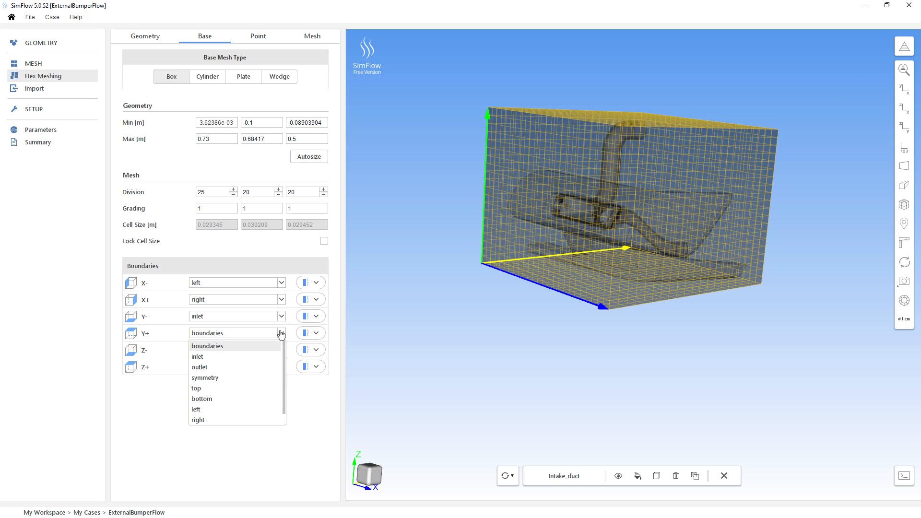
{"action": "left_click", "coordinate": [229, 368]}
- Name the base mesh's Z- boundary bottom and set its type to Wall
{"action": "left_click", "coordinate": [278, 352]}
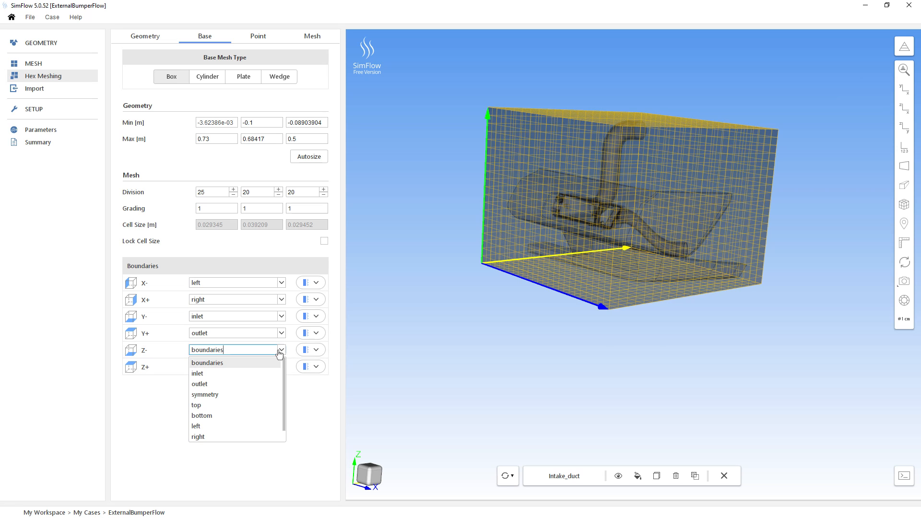
{"action": "left_click", "coordinate": [214, 415]}
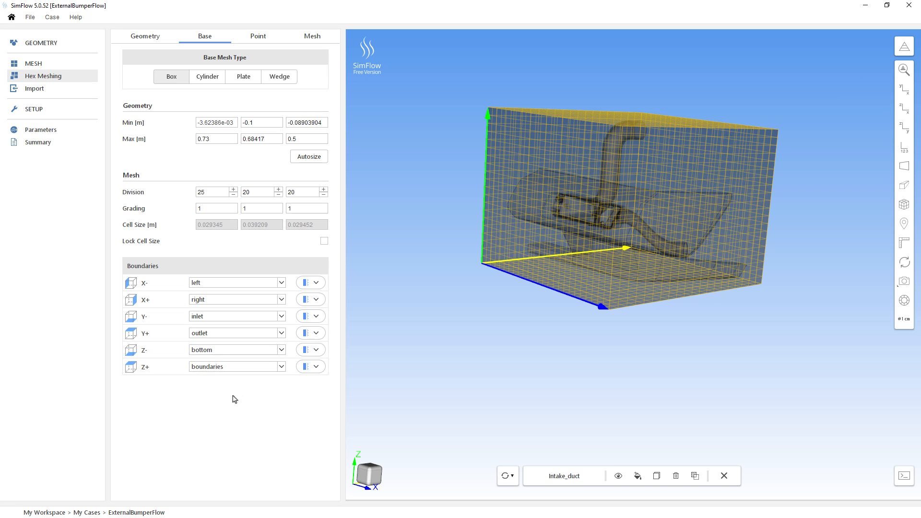
{"action": "left_click", "coordinate": [317, 353]}
{"action": "left_click", "coordinate": [322, 379]}
- Name the base mesh's Z+ boundary top, with Patch as its type
{"action": "left_click", "coordinate": [281, 367]}
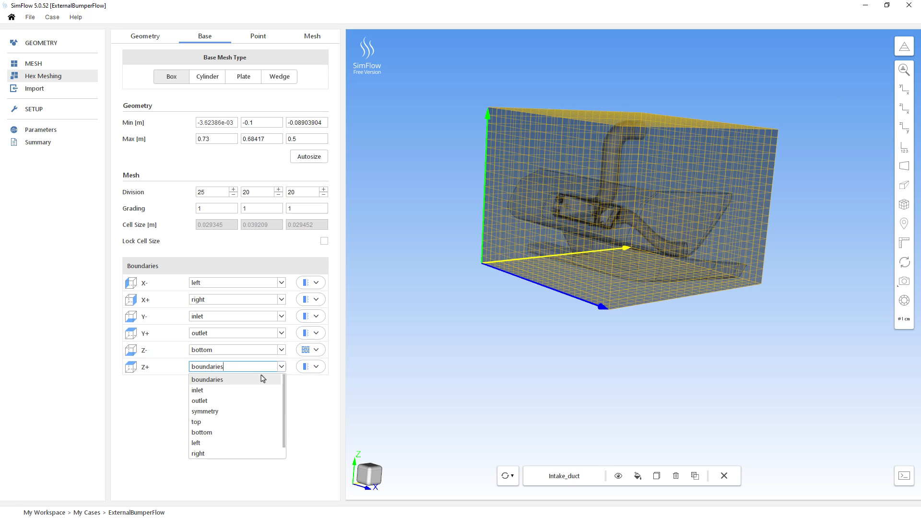
{"action": "left_click", "coordinate": [202, 422]}
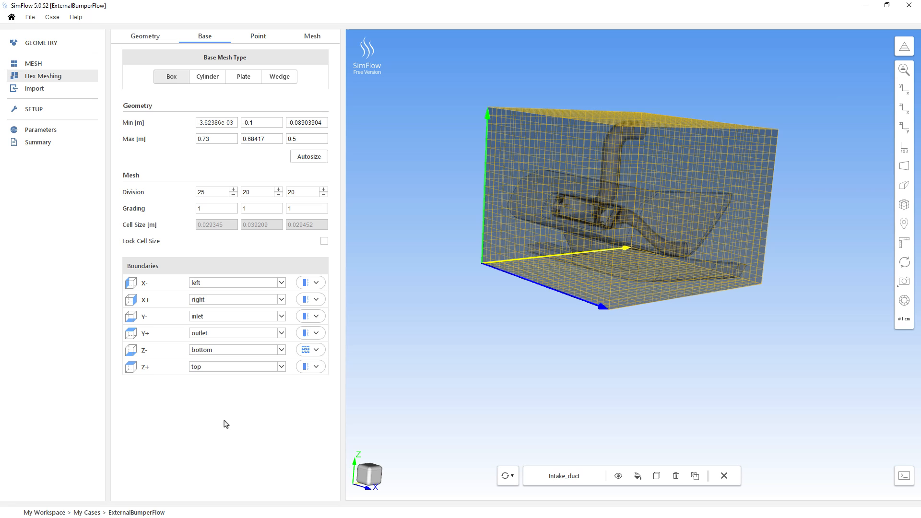
{"action": "left_click", "coordinate": [317, 368]}
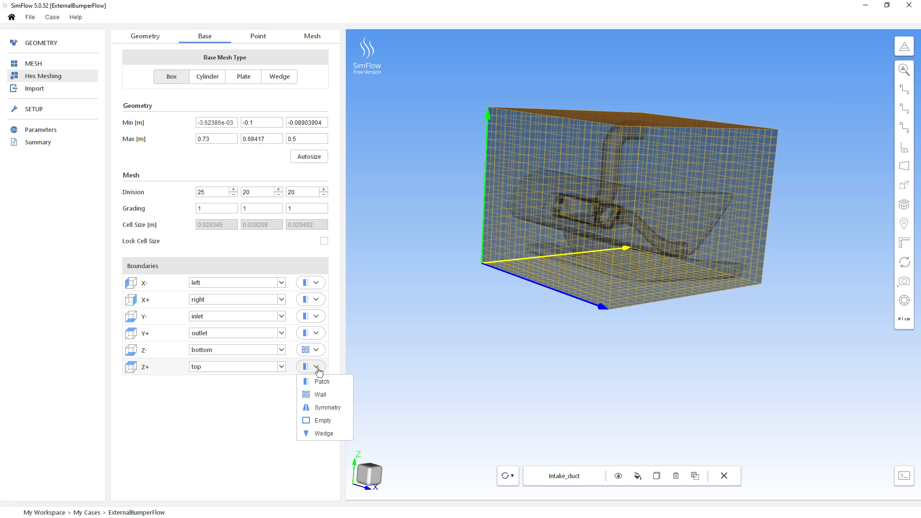
{"action": "left_click", "coordinate": [318, 367]}
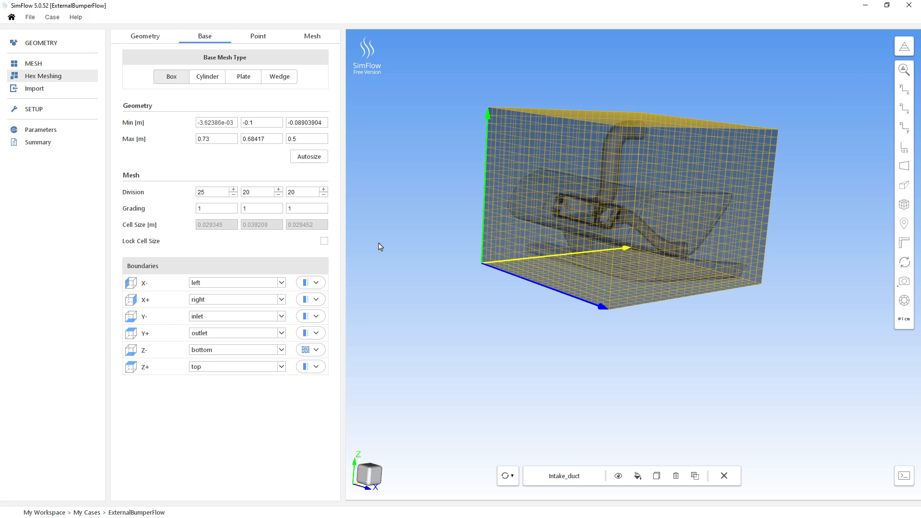
- Set the hex meshing material point to 0.3, 0.1, 0.15
{"action": "left_click", "coordinate": [258, 37]}
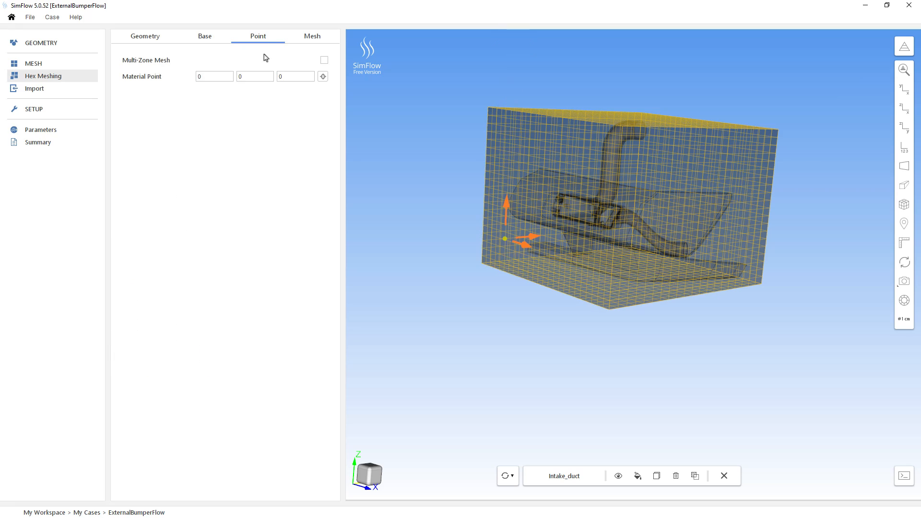
{"action": "left_click_drag", "start_coordinate": [482, 342], "coordinate": [525, 332]}
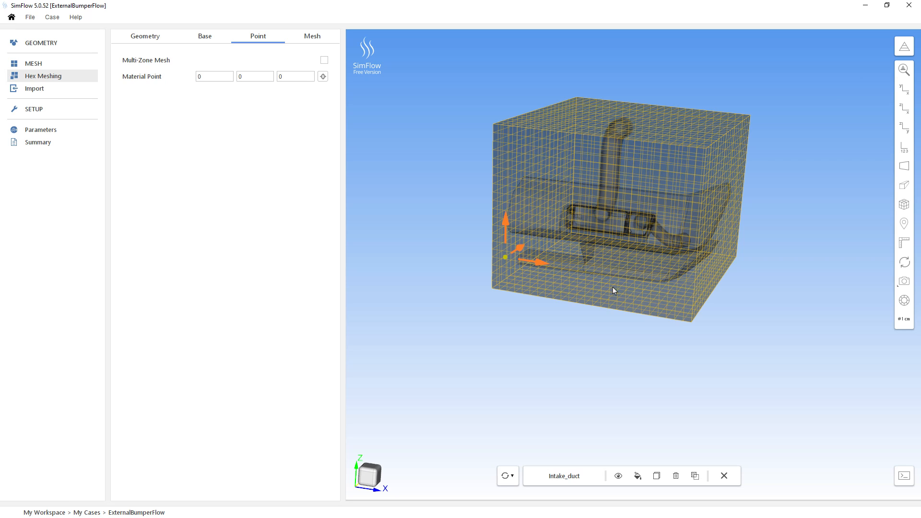
{"action": "double_click", "coordinate": [212, 79]}
{"action": "key", "text": "Tab"}
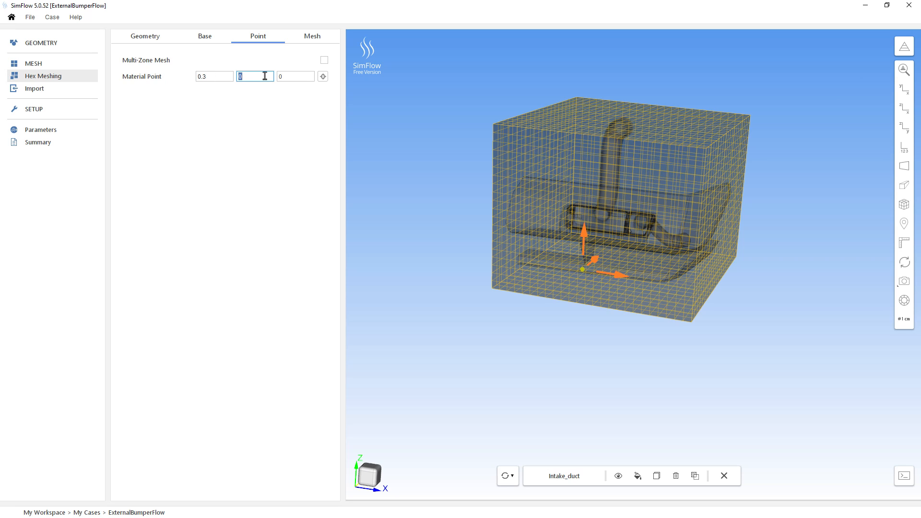
{"action": "key", "text": "Tab"}
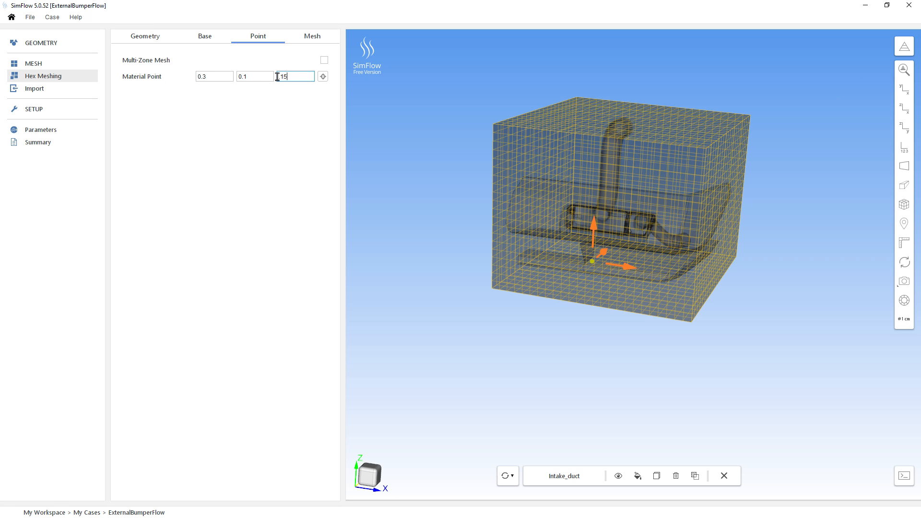
{"action": "key", "text": "Tab"}
- Check the material point from the side and move it ahead of the ducts by setting its Y coordinate to 0.01
{"action": "mouse_move", "coordinate": [595, 339]}
{"action": "left_mouse_down"}
{"action": "mouse_move", "coordinate": [534, 327]}
{"action": "mouse_move", "coordinate": [777, 195]}
{"action": "left_mouse_up"}
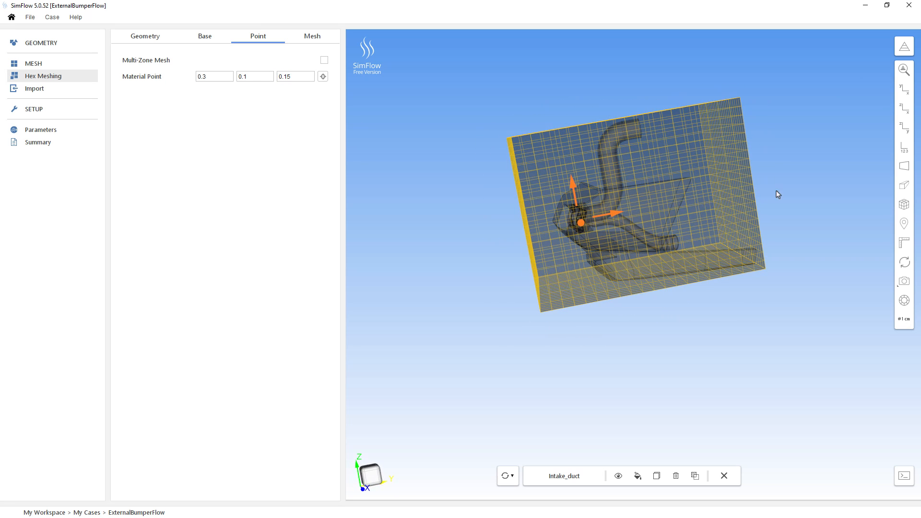
{"action": "left_click", "coordinate": [369, 477]}
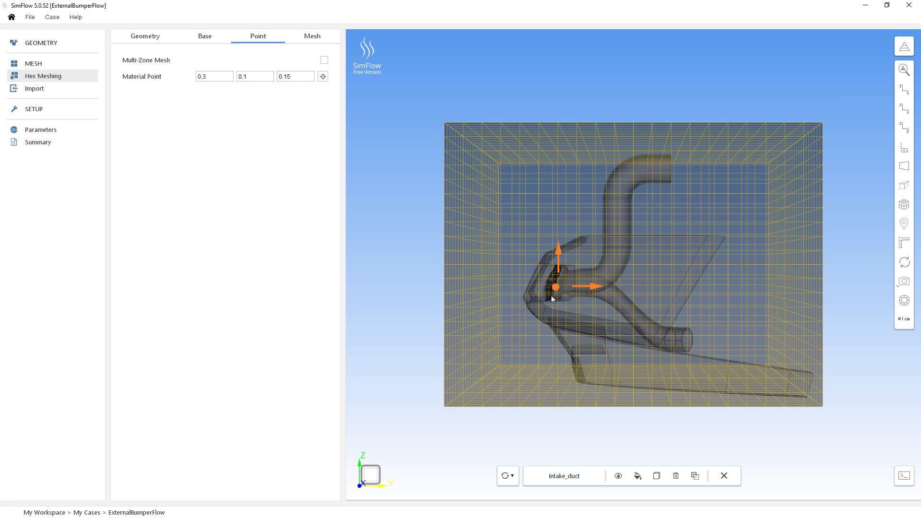
{"action": "scroll", "coordinate": [553, 292], "scroll_direction": "up", "scroll_amount": 2}
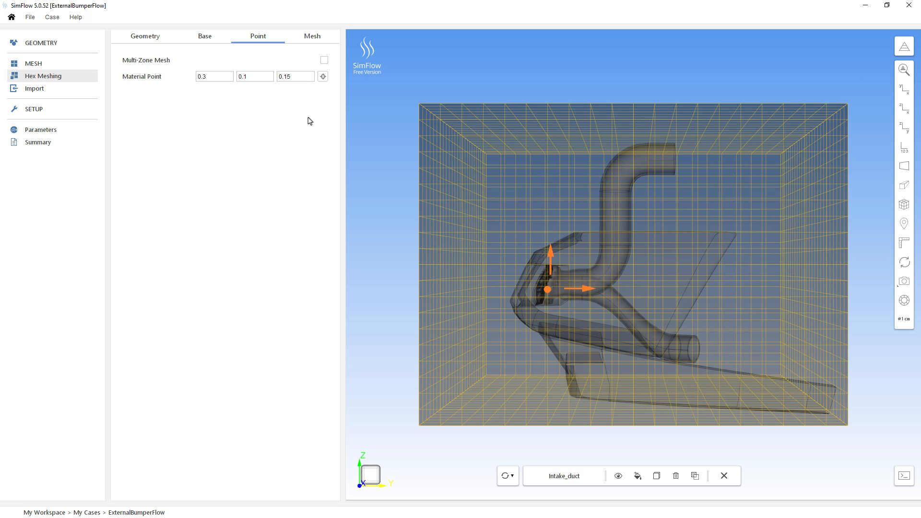
{"action": "left_click", "coordinate": [251, 76]}
{"action": "type", "text": "05"}
{"action": "key", "text": "Tab"}
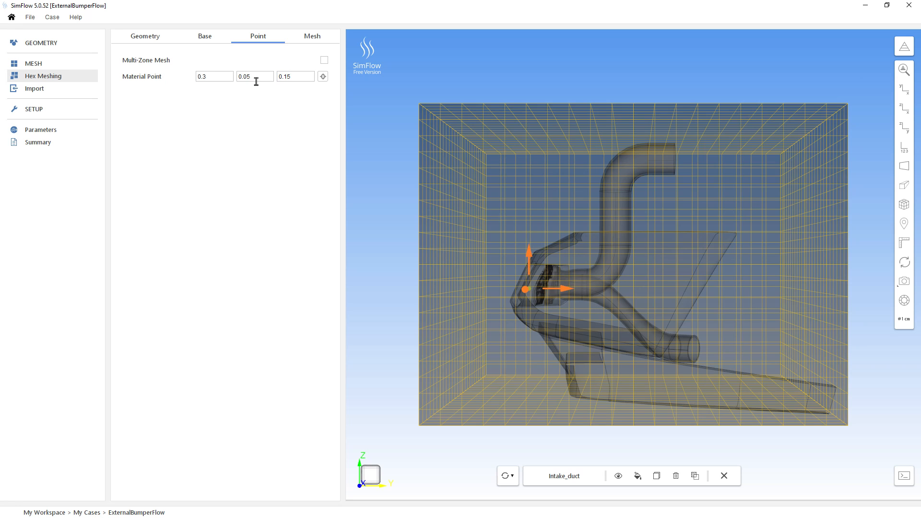
{"action": "left_click", "coordinate": [257, 81]}
{"action": "key", "text": "Tab"}
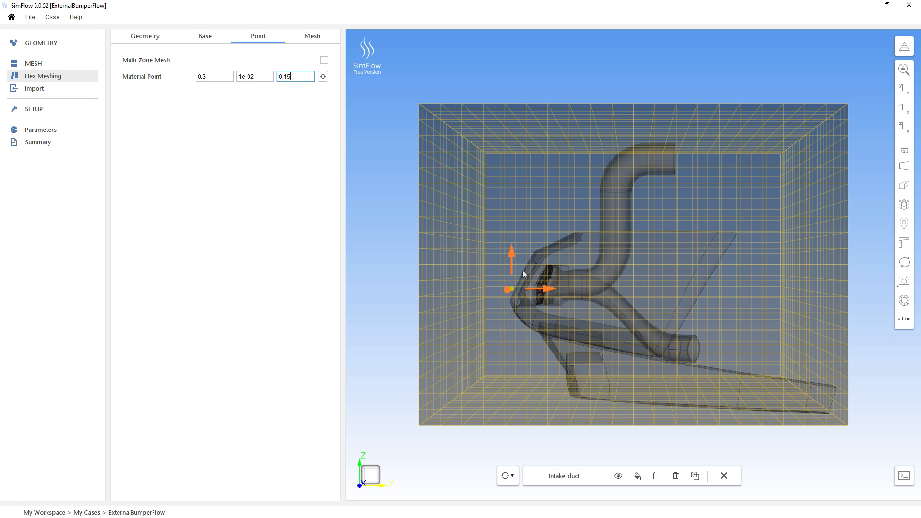
- Generate the hex mesh for the bumper and duct domain
{"action": "left_click_drag", "start_coordinate": [526, 274], "coordinate": [557, 279]}
{"action": "left_click", "coordinate": [313, 39]}
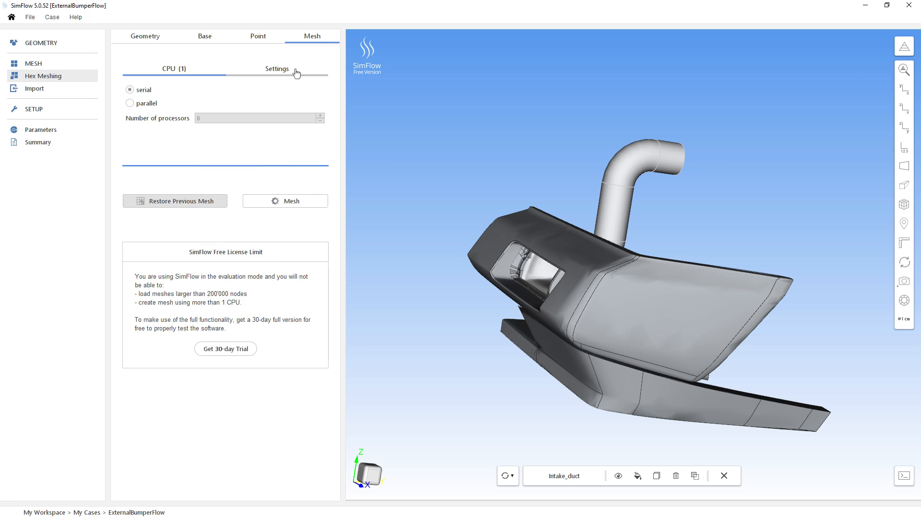
{"action": "left_click", "coordinate": [303, 204]}
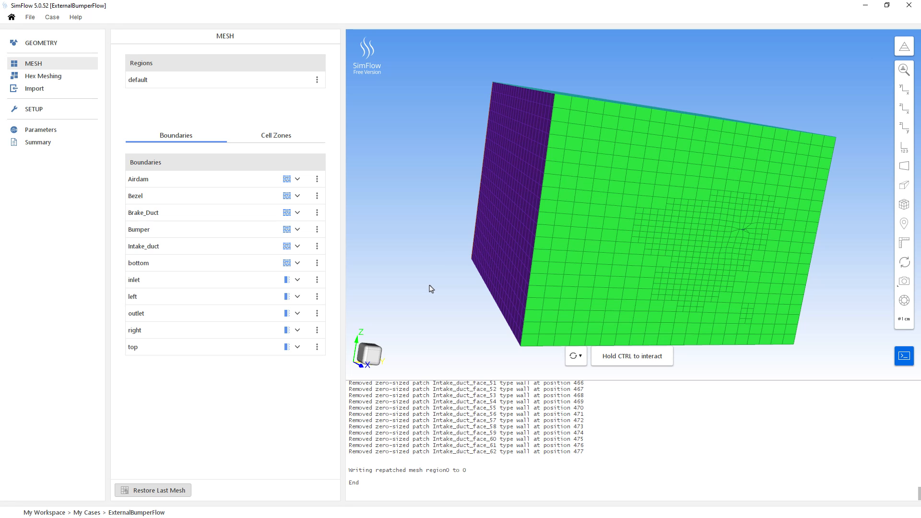
{"action": "left_click_drag", "start_coordinate": [451, 196], "coordinate": [668, 224]}
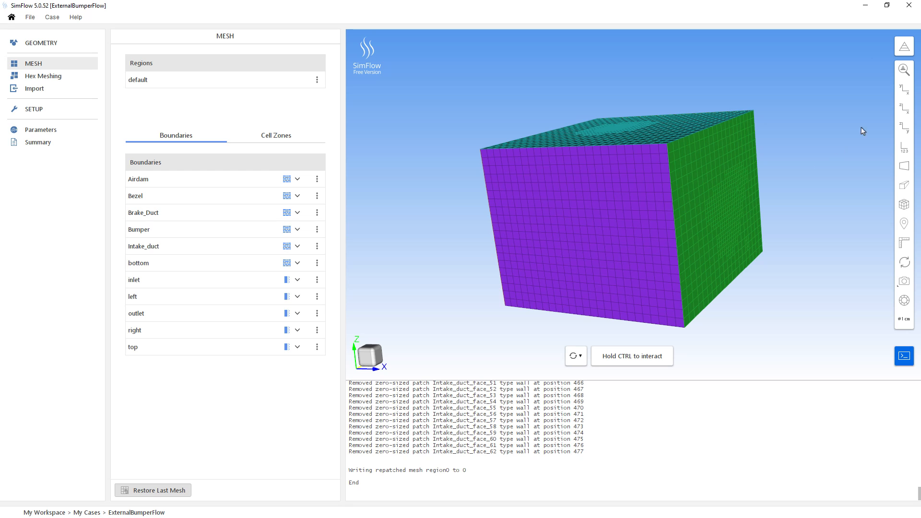
- Hide the top, right, outlet, left and inlet boundaries of the mesh to expose the bumper assembly
{"action": "left_click", "coordinate": [904, 46]}
{"action": "left_click_drag", "start_coordinate": [767, 303], "coordinate": [759, 300]}
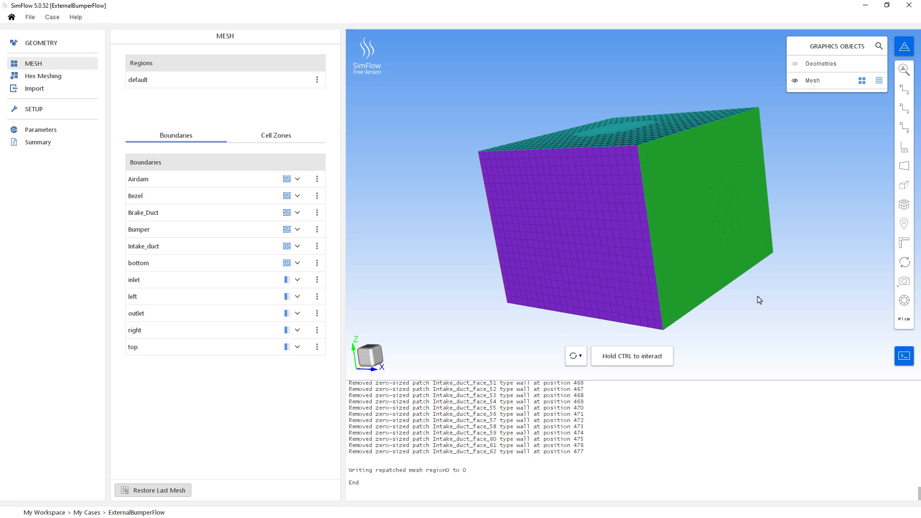
{"action": "left_click", "coordinate": [819, 87]}
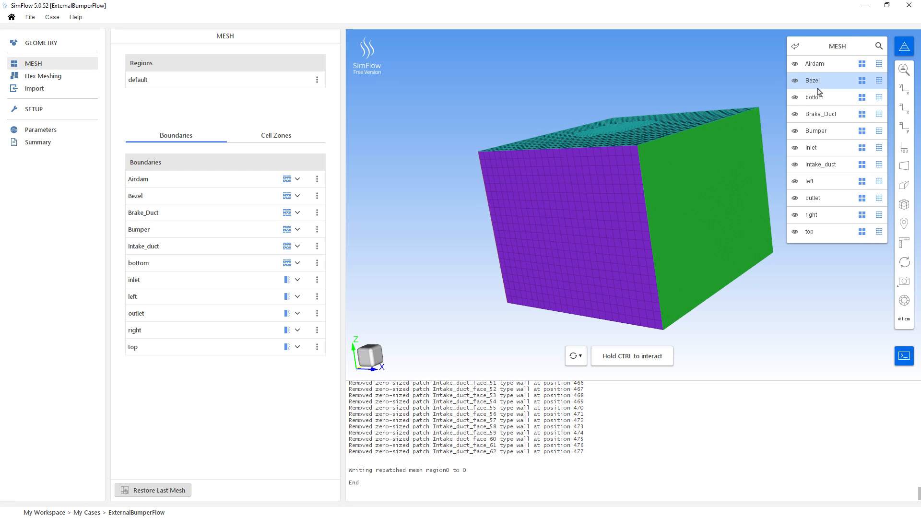
{"action": "left_click", "coordinate": [796, 232]}
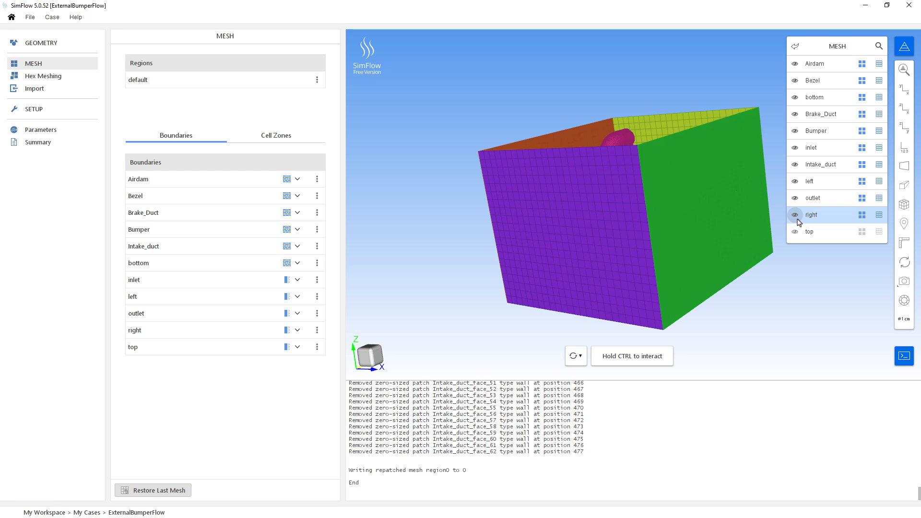
{"action": "left_click", "coordinate": [796, 215]}
{"action": "left_click", "coordinate": [795, 199]}
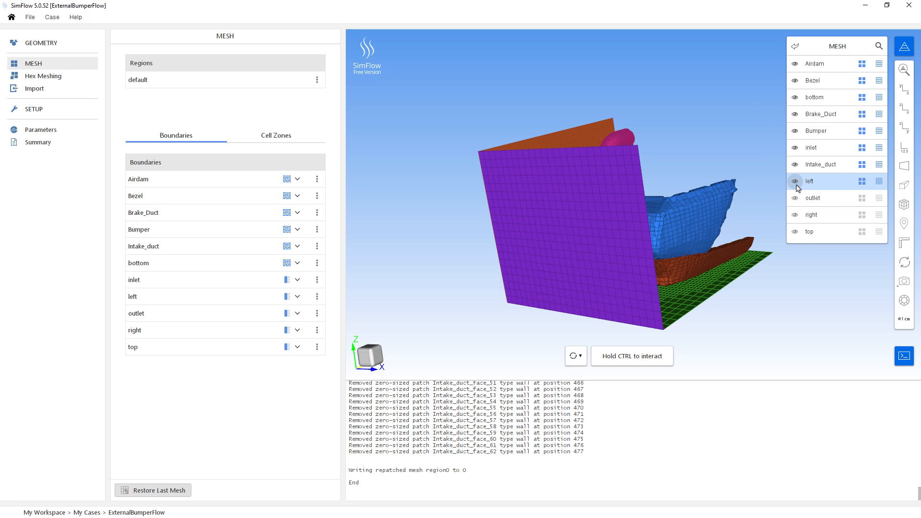
{"action": "left_click", "coordinate": [795, 181]}
- Examine the mesh quality around the bezel and the intake and brake duct openings up close
{"action": "mouse_move", "coordinate": [761, 331]}
{"action": "left_mouse_down"}
{"action": "mouse_move", "coordinate": [756, 307]}
{"action": "mouse_move", "coordinate": [730, 315]}
{"action": "mouse_move", "coordinate": [745, 322]}
{"action": "left_mouse_up"}
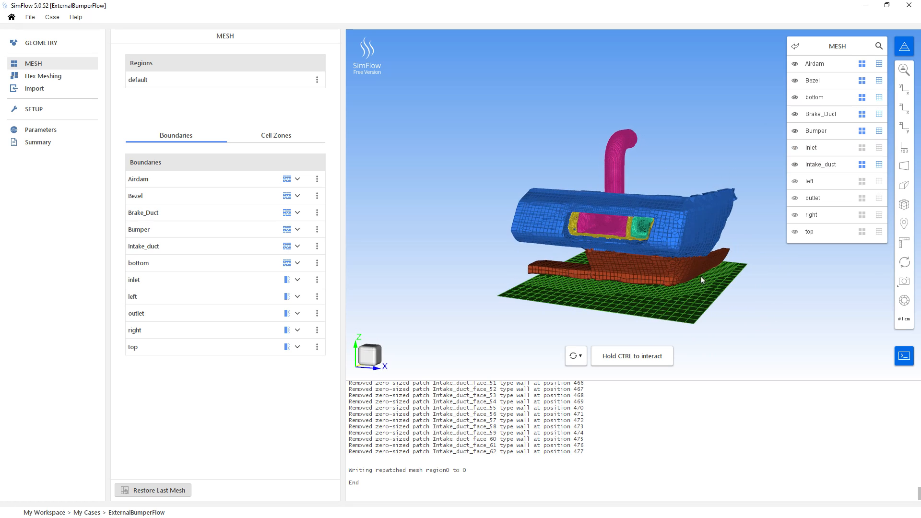
{"action": "scroll", "coordinate": [591, 250], "scroll_direction": "up", "scroll_amount": 6}
{"action": "scroll", "coordinate": [588, 262], "scroll_direction": "up", "scroll_amount": 8}
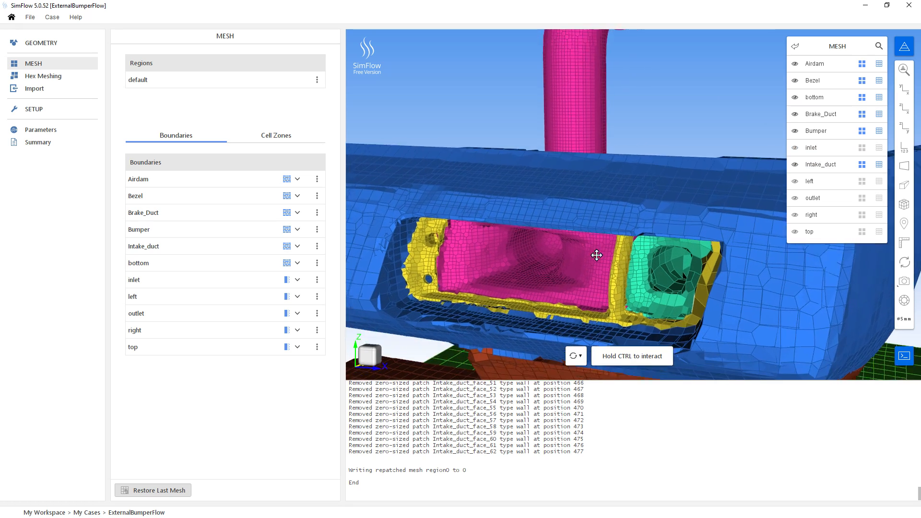
{"action": "left_click_drag", "start_coordinate": [582, 224], "coordinate": [627, 159]}
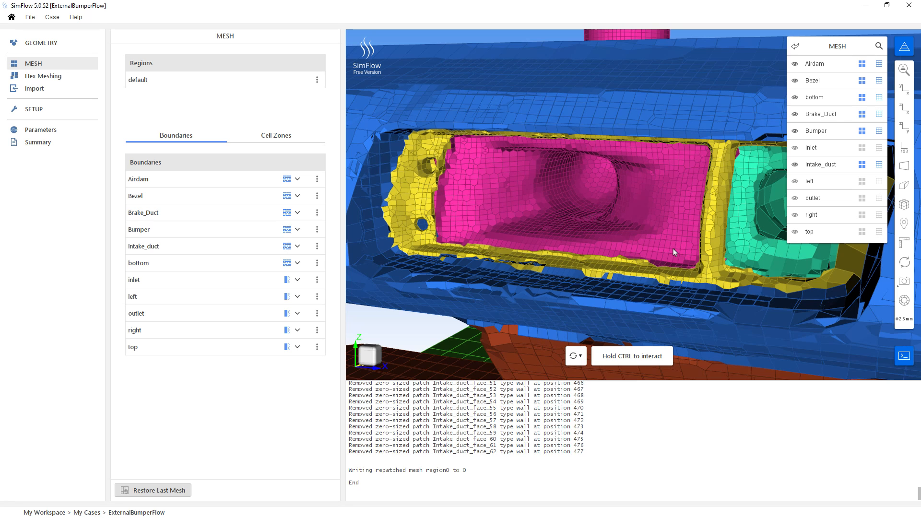
{"action": "left_click_drag", "start_coordinate": [674, 252], "coordinate": [680, 186]}
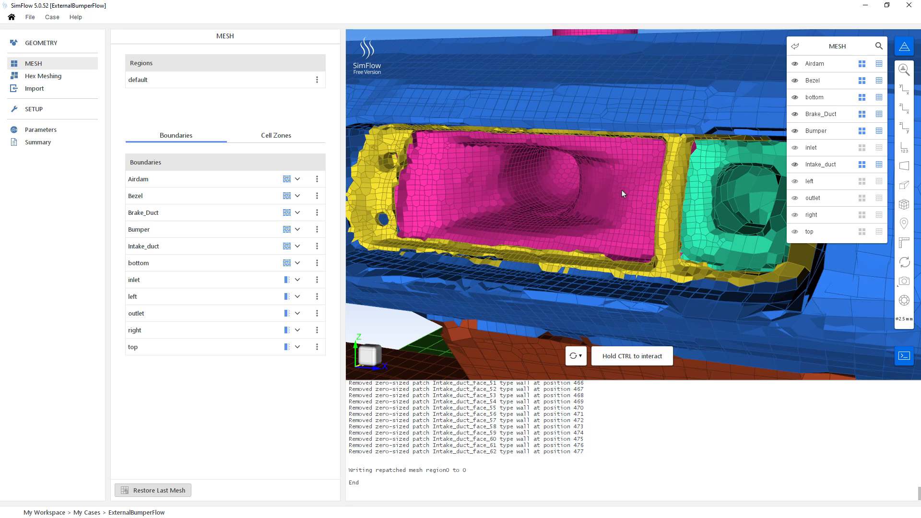
{"action": "scroll", "coordinate": [624, 191], "scroll_direction": "down", "scroll_amount": 10}
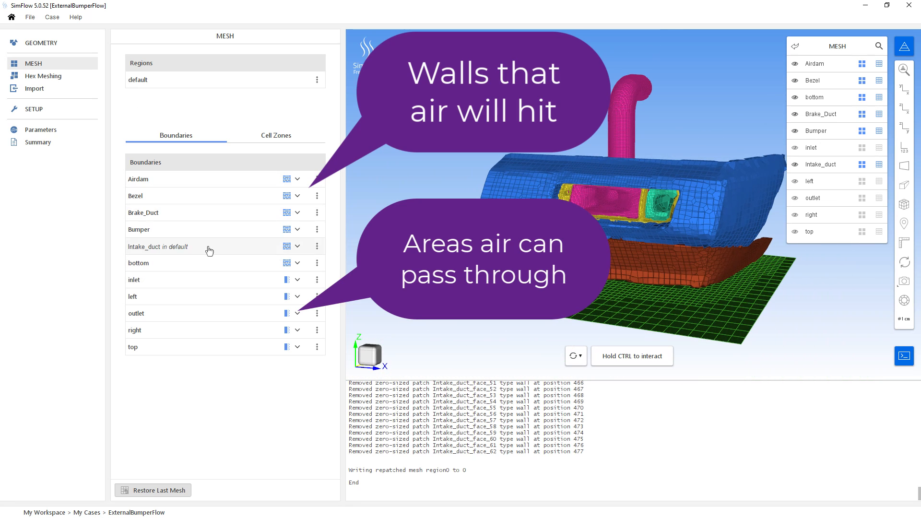
- Filter the solvers to steady-state incompressible flow and select SIMPLE as the case's solver
{"action": "left_click", "coordinate": [46, 110]}
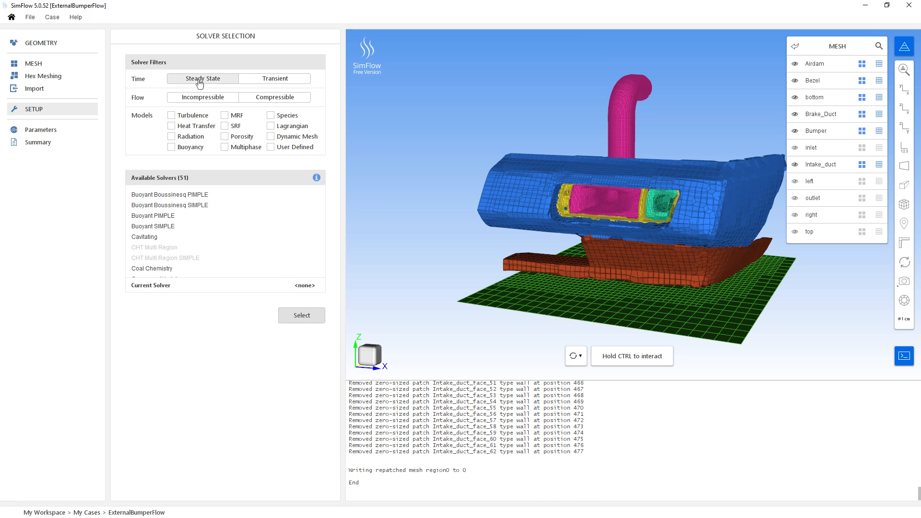
{"action": "left_click", "coordinate": [199, 84]}
{"action": "left_click", "coordinate": [202, 97]}
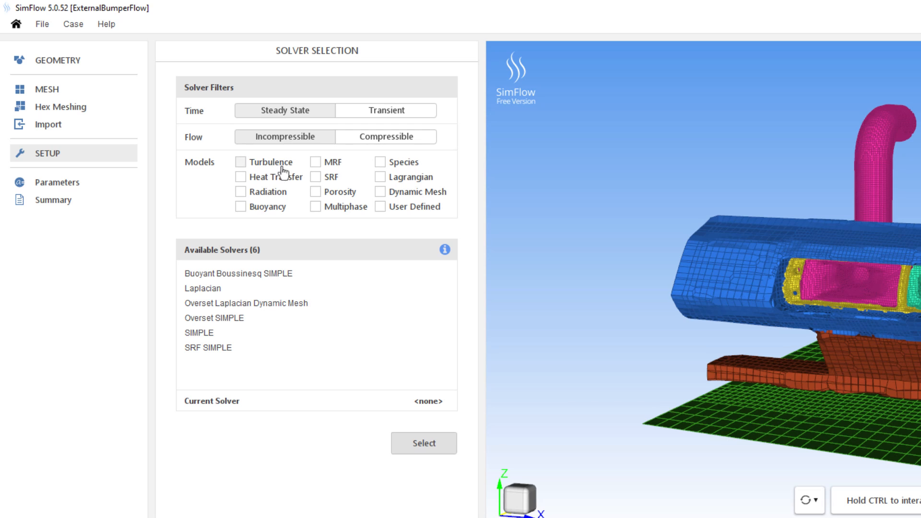
{"action": "left_click", "coordinate": [214, 332]}
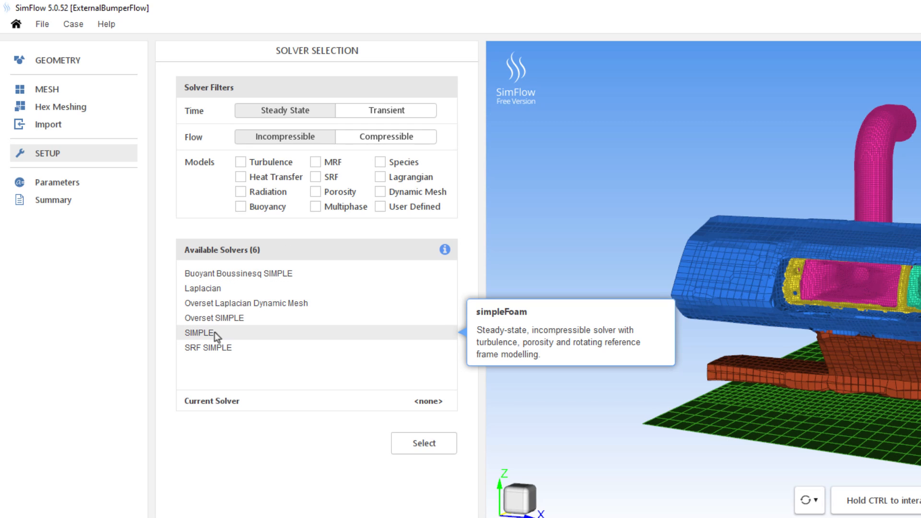
{"action": "left_click", "coordinate": [435, 444]}
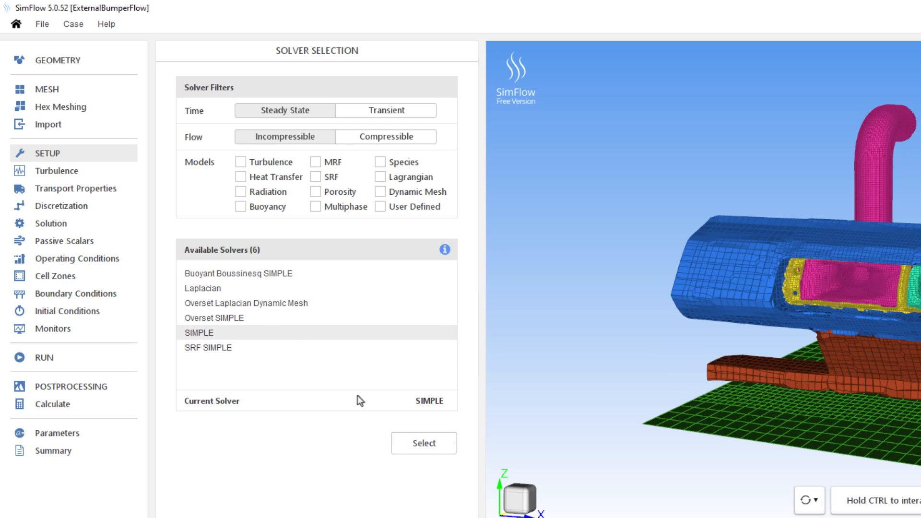
- Set the turbulence modeling to RANS with the k-ω SST model
{"action": "left_click", "coordinate": [32, 172]}
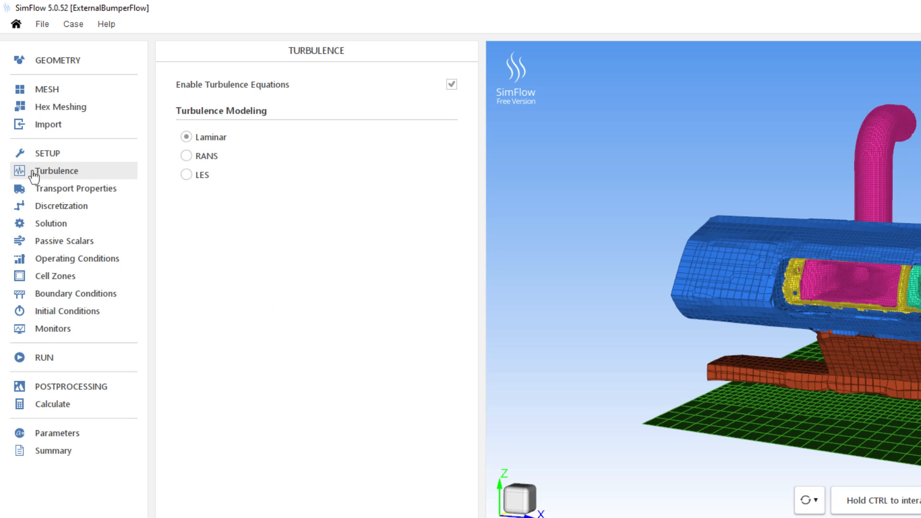
{"action": "left_click", "coordinate": [187, 157]}
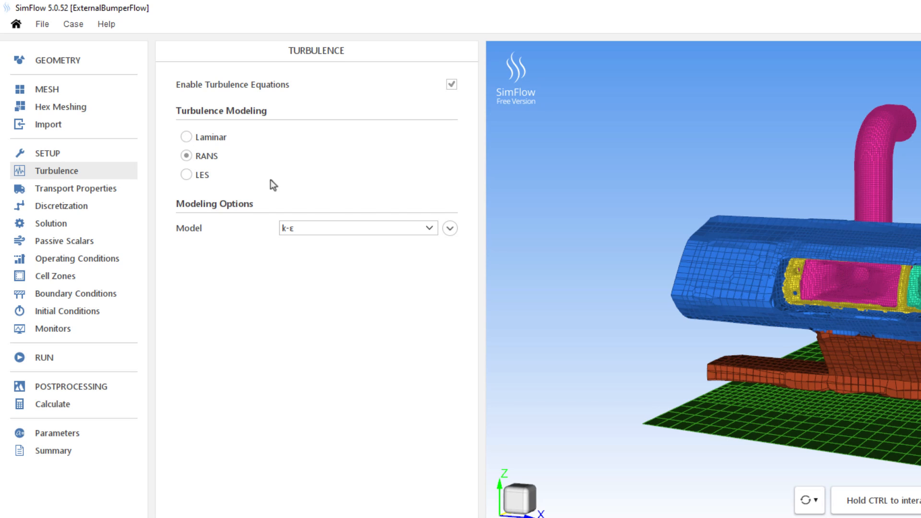
{"action": "left_click", "coordinate": [427, 230]}
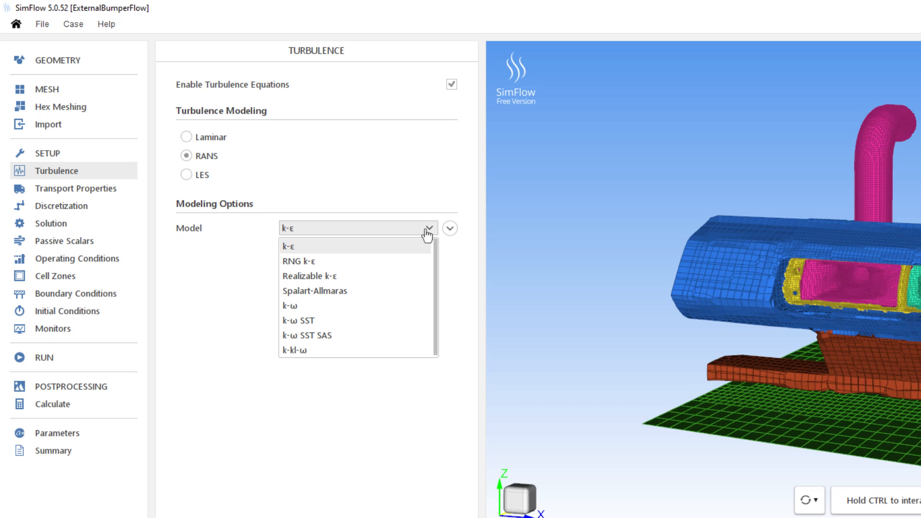
{"action": "left_click", "coordinate": [312, 323]}
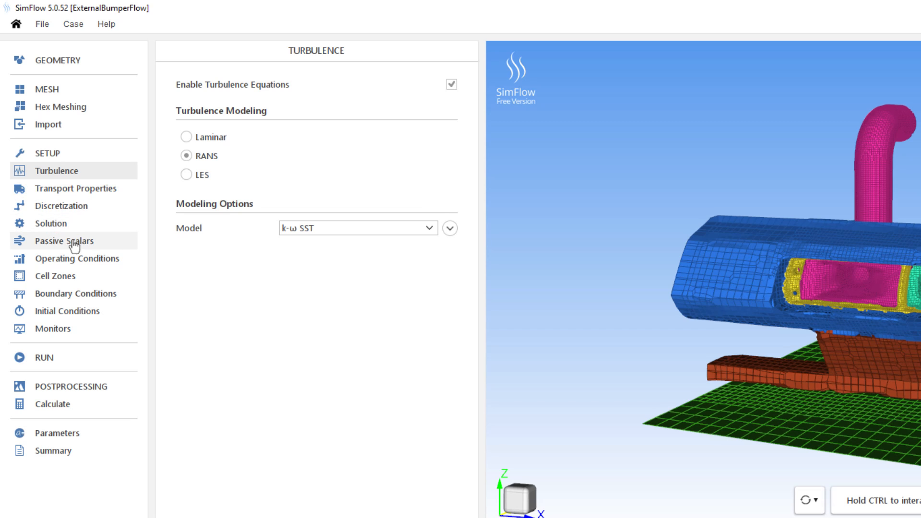
- Set the inlet boundary condition to Free Stream with a Y-direction freestream velocity of 28 m/s
{"action": "left_click", "coordinate": [90, 294]}
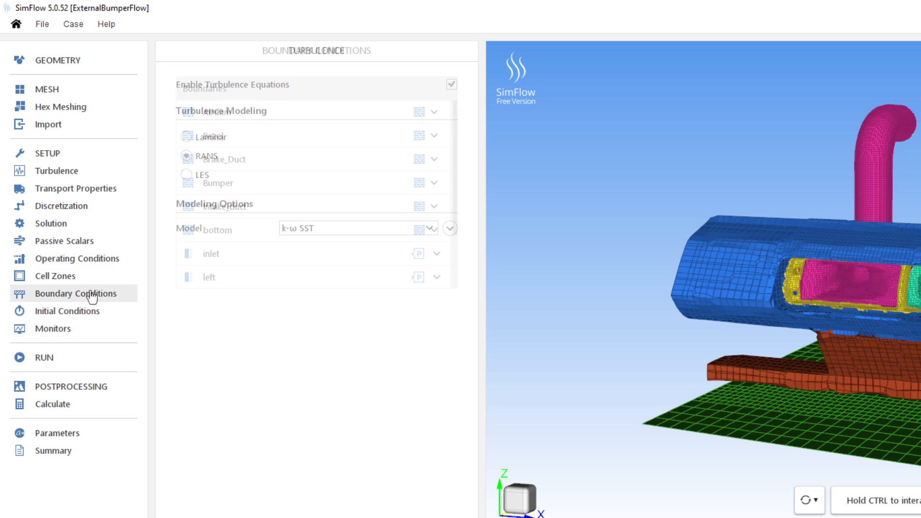
{"action": "left_click", "coordinate": [436, 254]}
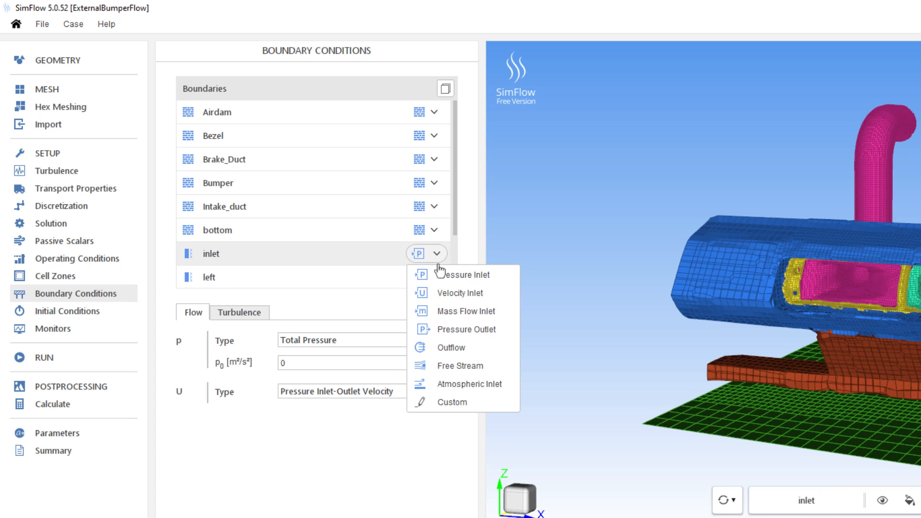
{"action": "left_click", "coordinate": [459, 367]}
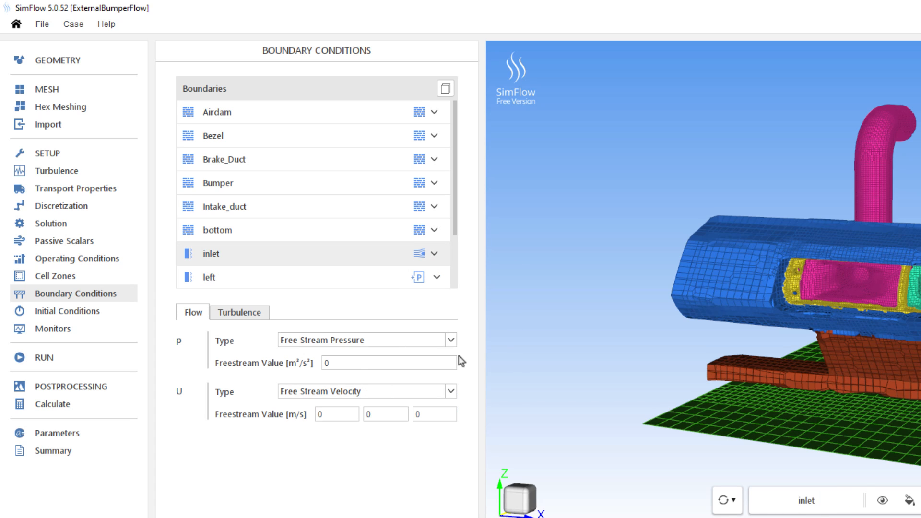
{"action": "double_click", "coordinate": [343, 363]}
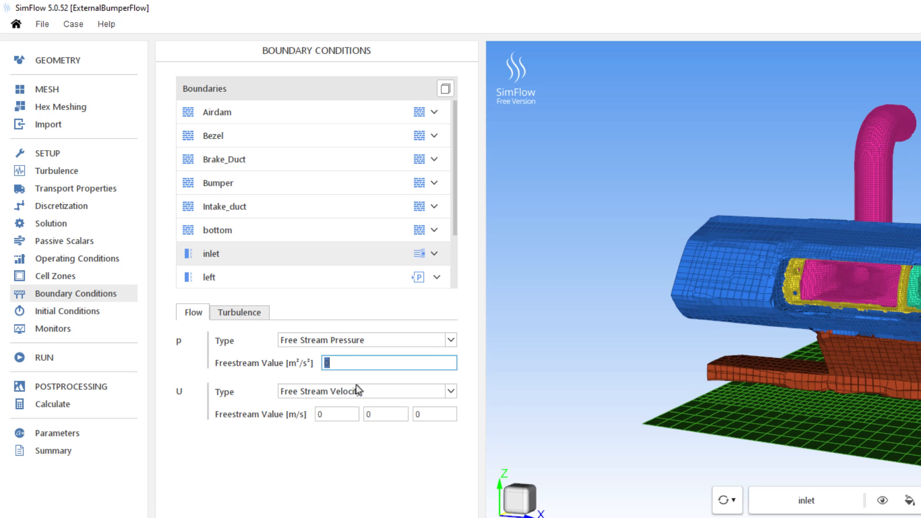
{"action": "double_click", "coordinate": [370, 414]}
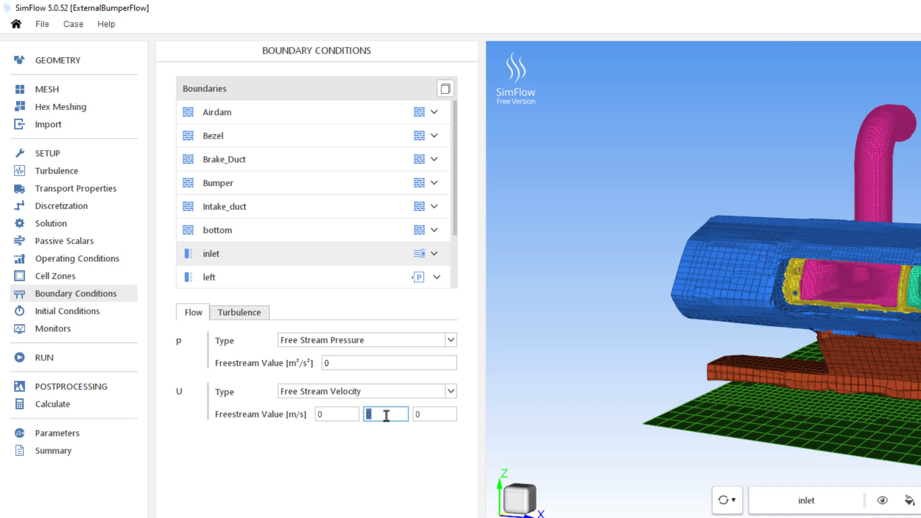
{"action": "type", "text": "28"}
{"action": "key", "text": "Tab"}
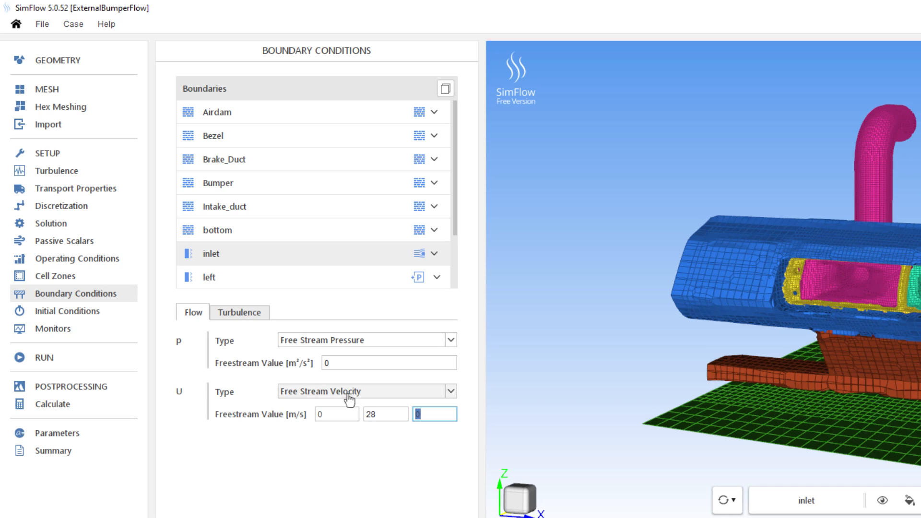
- Set the inlet's freestream pressure value to 127 m²/s²
{"action": "left_click", "coordinate": [356, 362]}
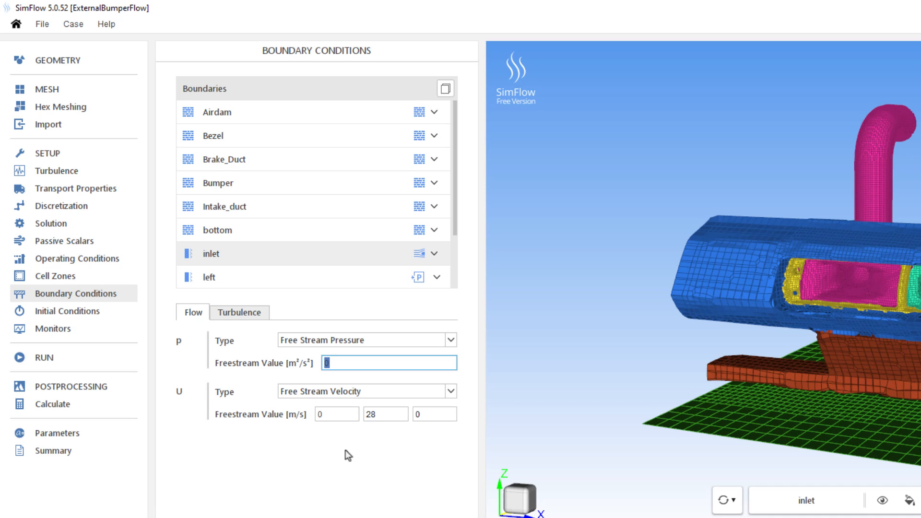
{"action": "type", "text": "127"}
{"action": "key", "text": "Return"}
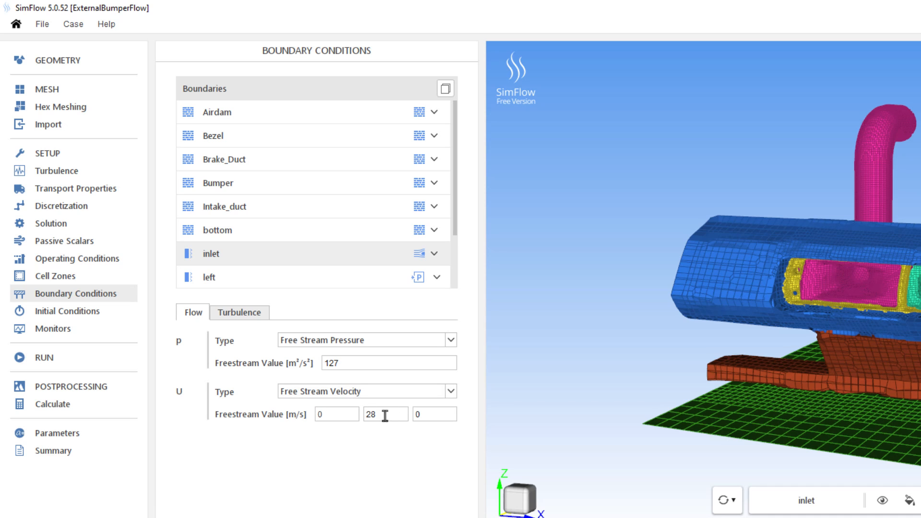
- Add a sampling slice monitor with its normal along Z, placed at Z = 0.16 m through the duct openings
{"action": "left_click", "coordinate": [67, 331]}
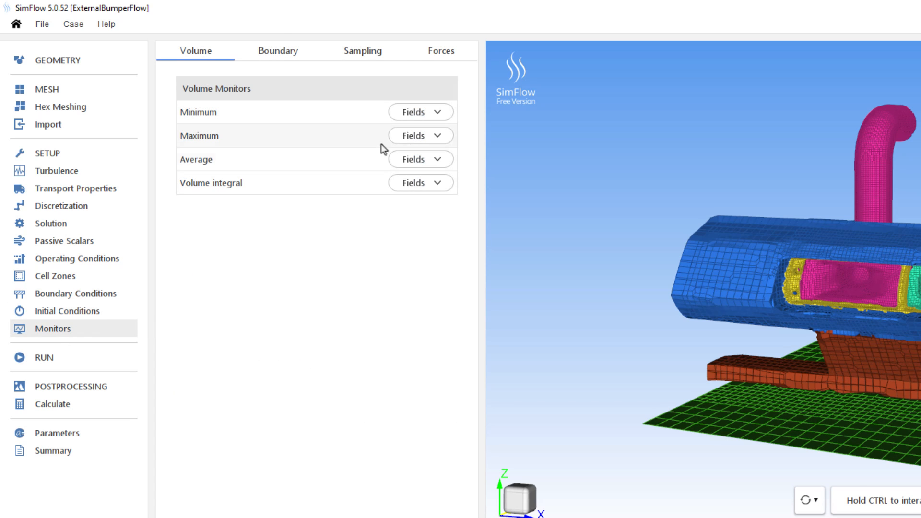
{"action": "left_click", "coordinate": [369, 57]}
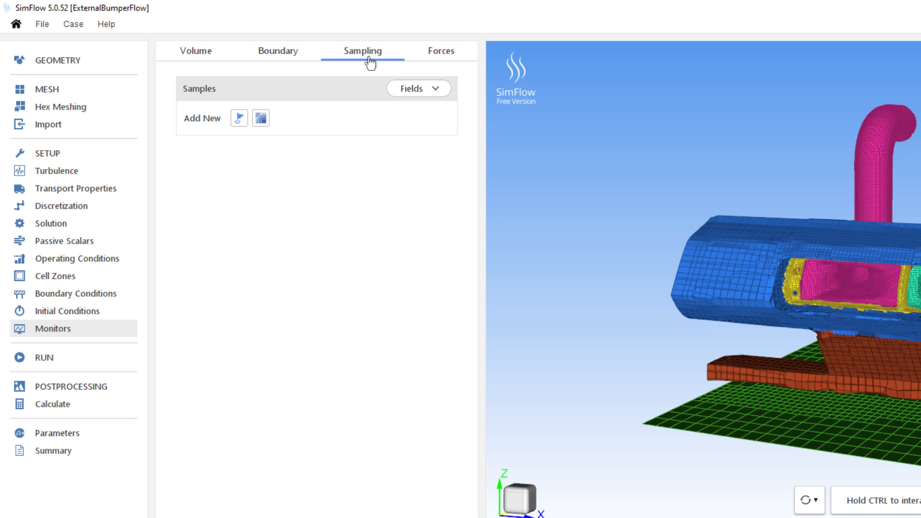
{"action": "left_click", "coordinate": [261, 123]}
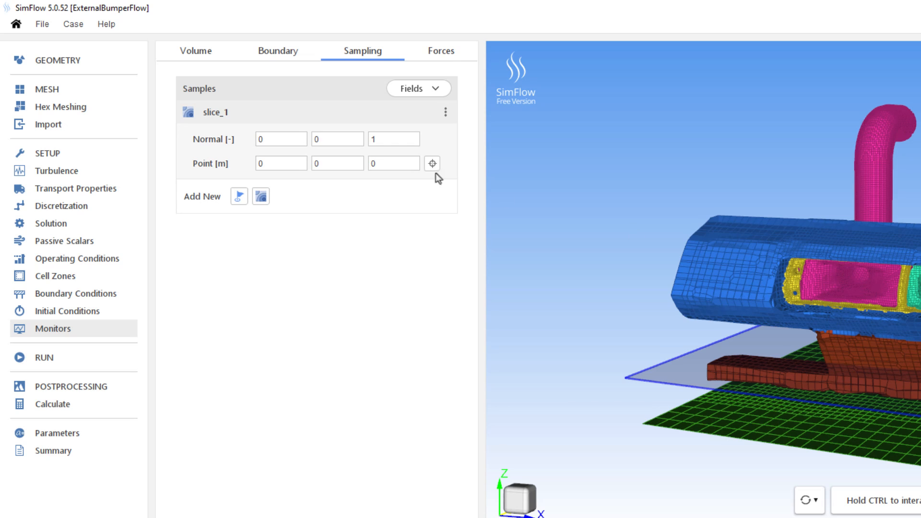
{"action": "double_click", "coordinate": [417, 165]}
{"action": "type", "text": ".15"}
{"action": "key", "text": "Return"}
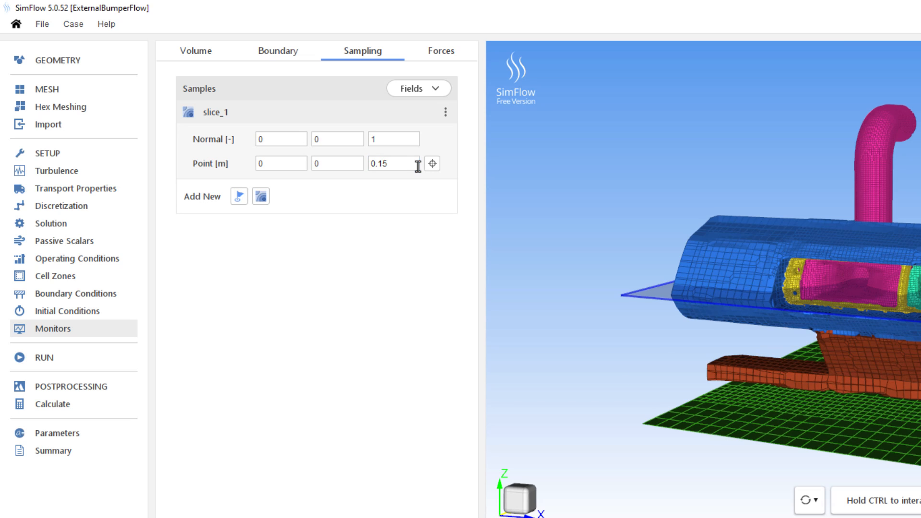
{"action": "left_click", "coordinate": [401, 164]}
{"action": "key", "text": "BackSpace"}
{"action": "type", "text": "6"}
{"action": "key", "text": "Return"}
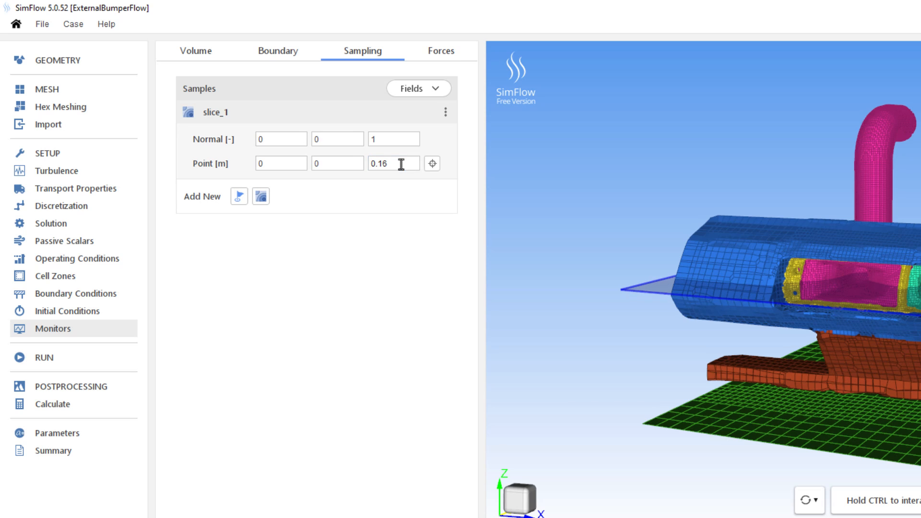
- Choose pressure p and velocity U as the fields recorded by the sampling monitors
{"action": "left_click", "coordinate": [427, 91]}
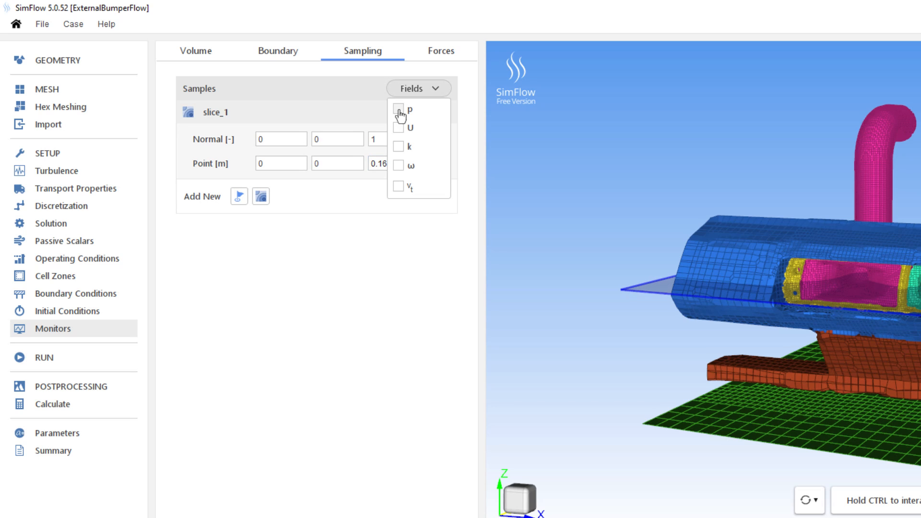
{"action": "left_click", "coordinate": [398, 110]}
{"action": "left_click", "coordinate": [399, 127]}
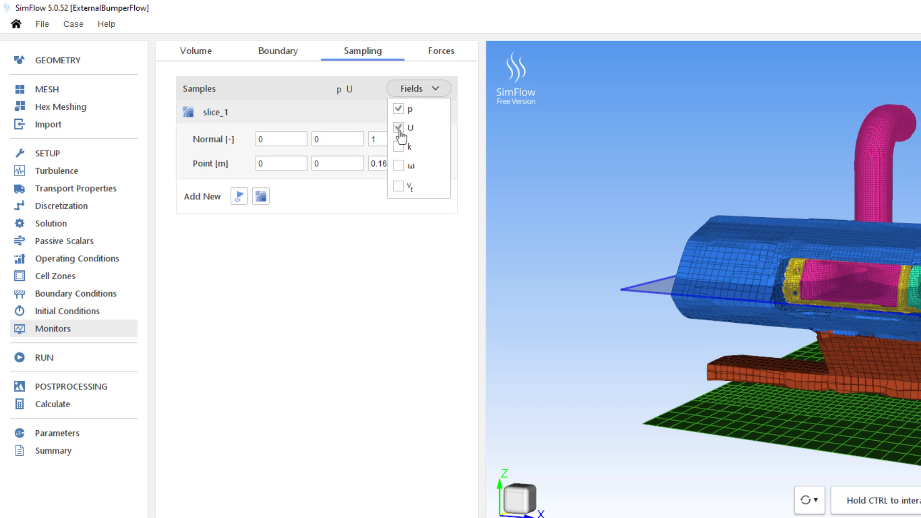
{"action": "left_click", "coordinate": [372, 243]}
- Add a second sampling slice with its normal set to 1, 0, 0
{"action": "left_click", "coordinate": [262, 142]}
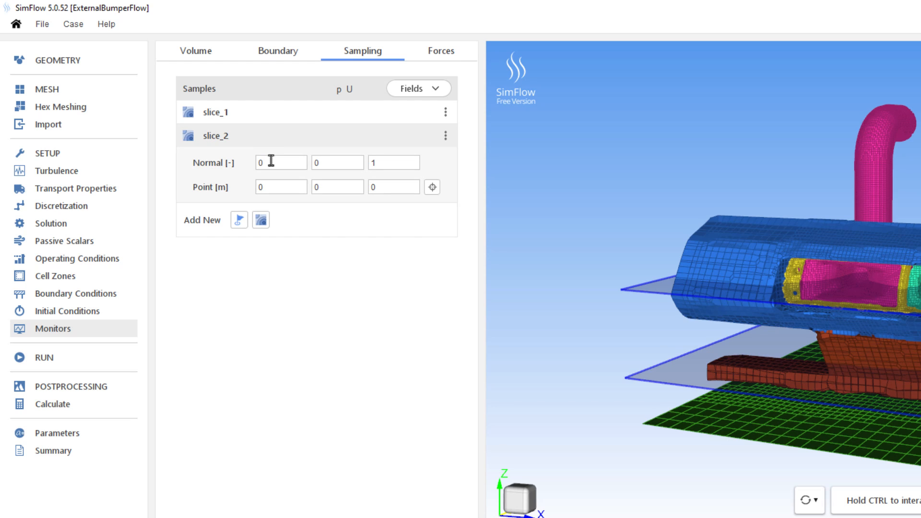
{"action": "double_click", "coordinate": [271, 164]}
{"action": "type", "text": "1"}
{"action": "double_click", "coordinate": [392, 164]}
{"action": "type", "text": "0"}
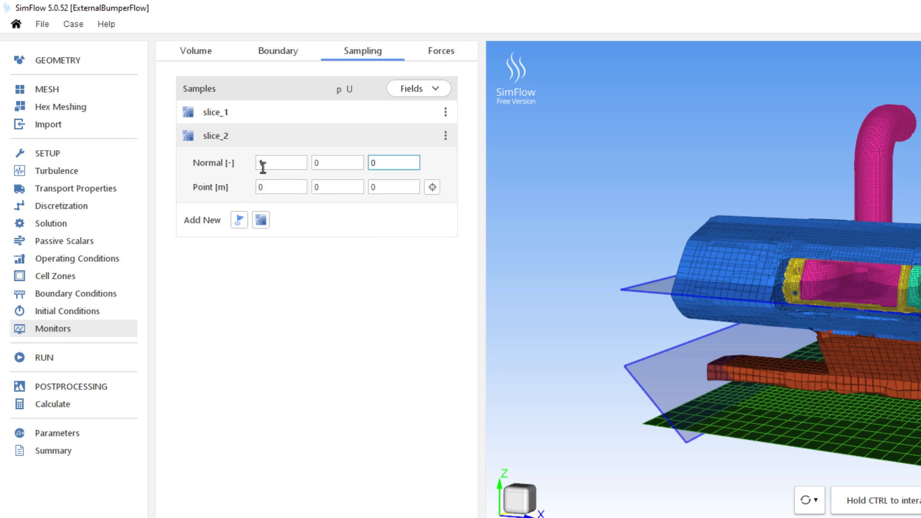
- Position the second slice at X = 0.305 m so it cuts through the intake duct
{"action": "double_click", "coordinate": [295, 188]}
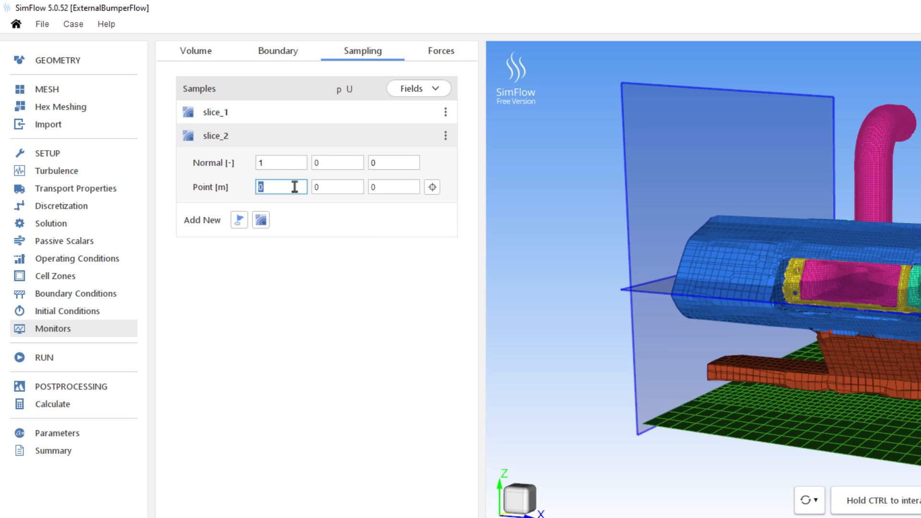
{"action": "type", "text": ".31"}
{"action": "key", "text": "Tab"}
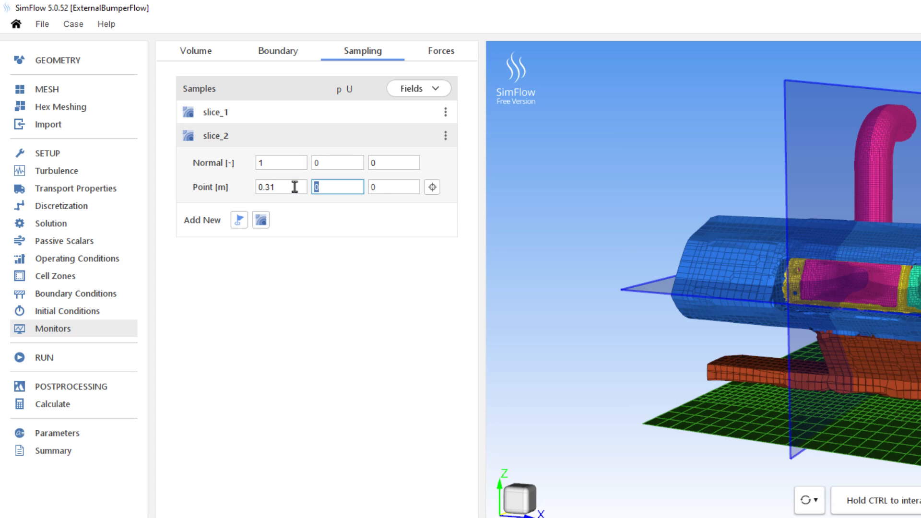
{"action": "left_click_drag", "start_coordinate": [707, 382], "coordinate": [843, 376]}
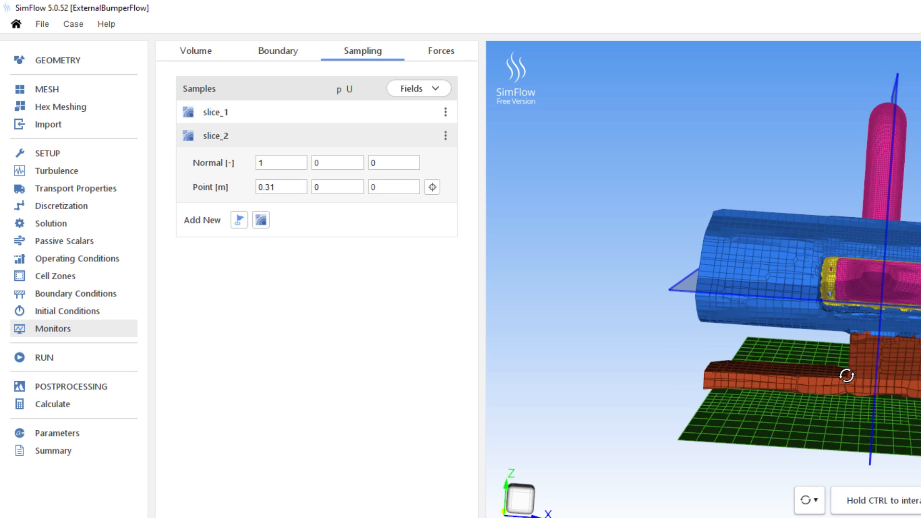
{"action": "left_click", "coordinate": [288, 187]}
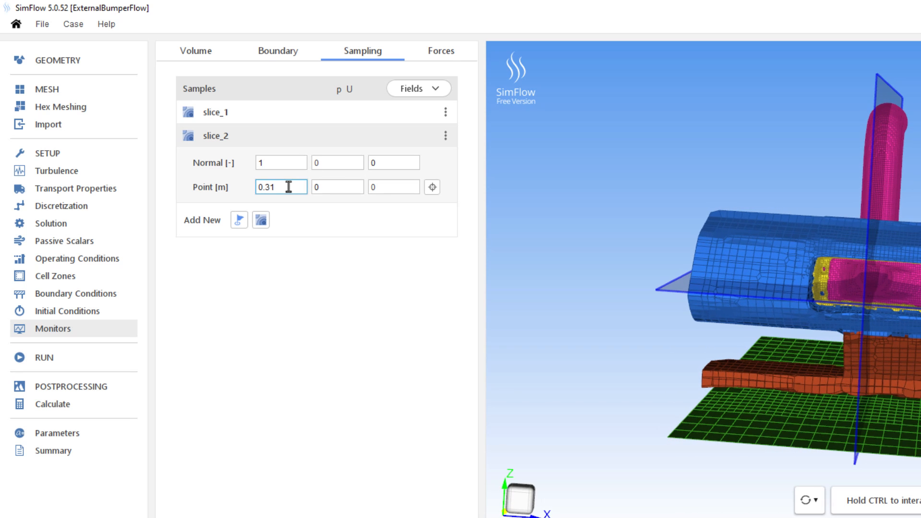
{"action": "key", "text": "BackSpace"}
{"action": "type", "text": "05"}
{"action": "key", "text": "Tab"}
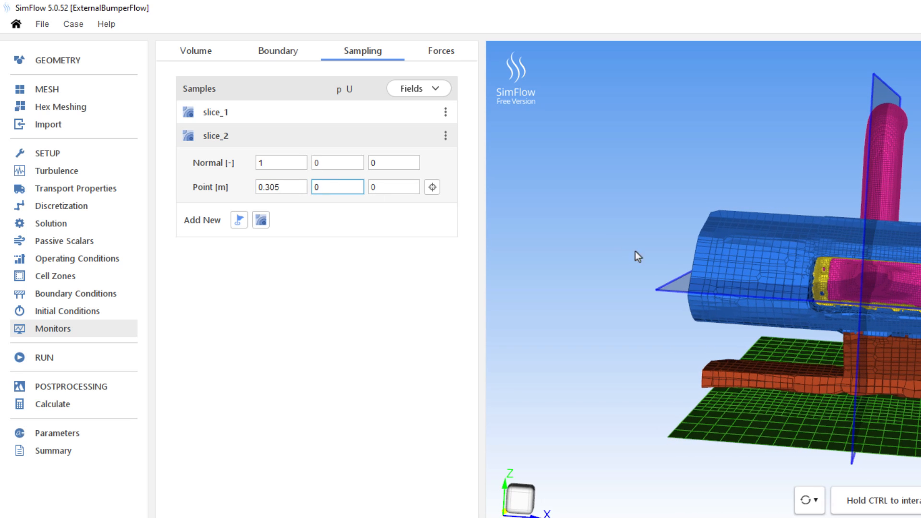
{"action": "left_click_drag", "start_coordinate": [678, 279], "coordinate": [638, 272]}
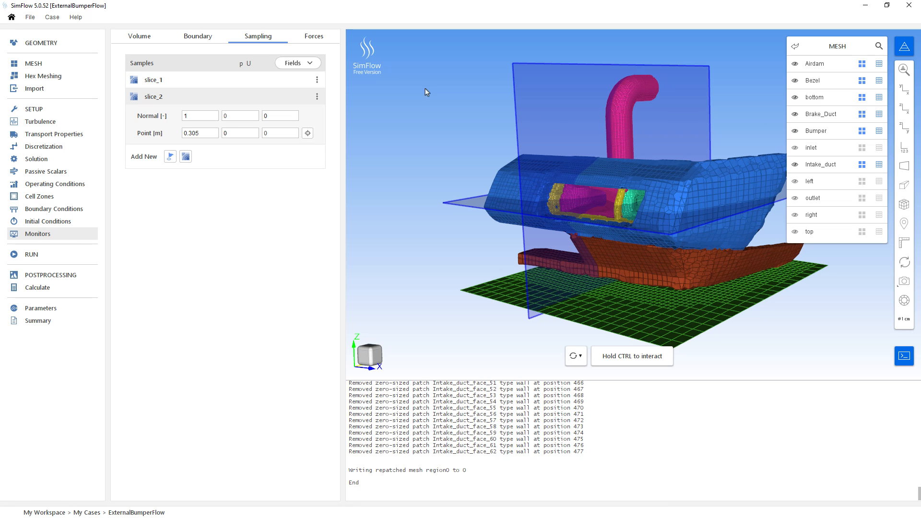
- Run the simulation for 100 iterations while watching the velocity field on the slices, and close the completion notice
{"action": "left_click", "coordinate": [48, 254]}
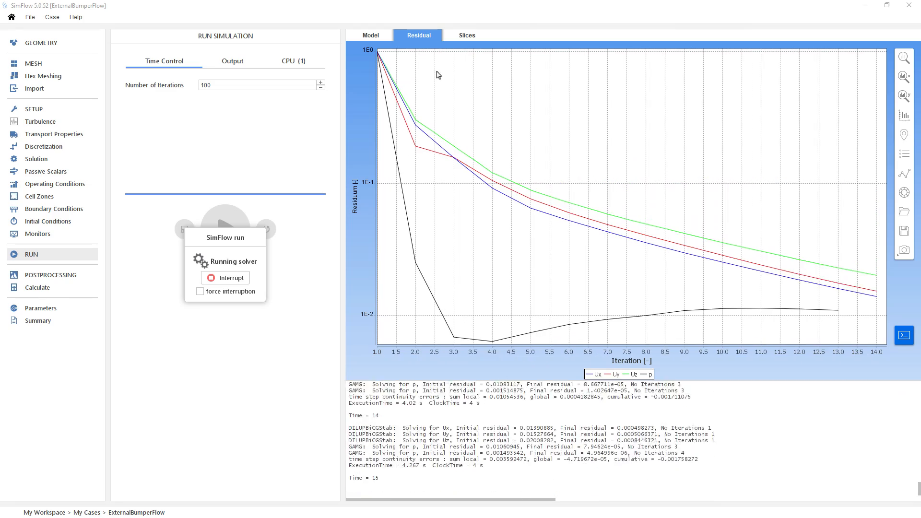
{"action": "left_click", "coordinate": [465, 36]}
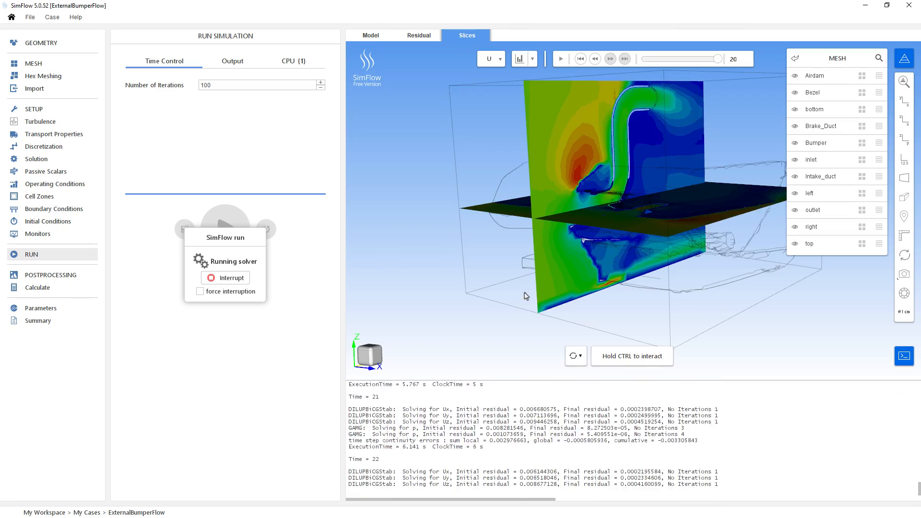
{"action": "left_click_drag", "start_coordinate": [525, 295], "coordinate": [490, 287]}
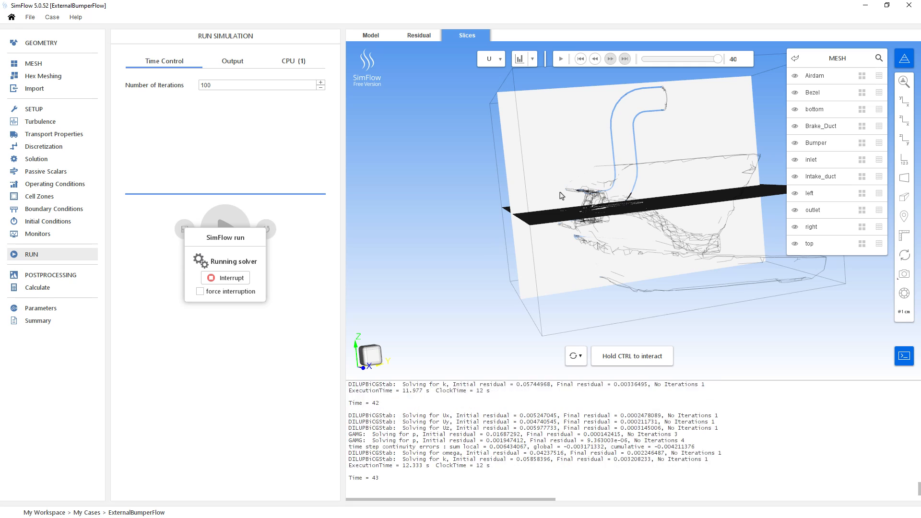
{"action": "left_click_drag", "start_coordinate": [552, 174], "coordinate": [571, 192], "text": "ctrl"}
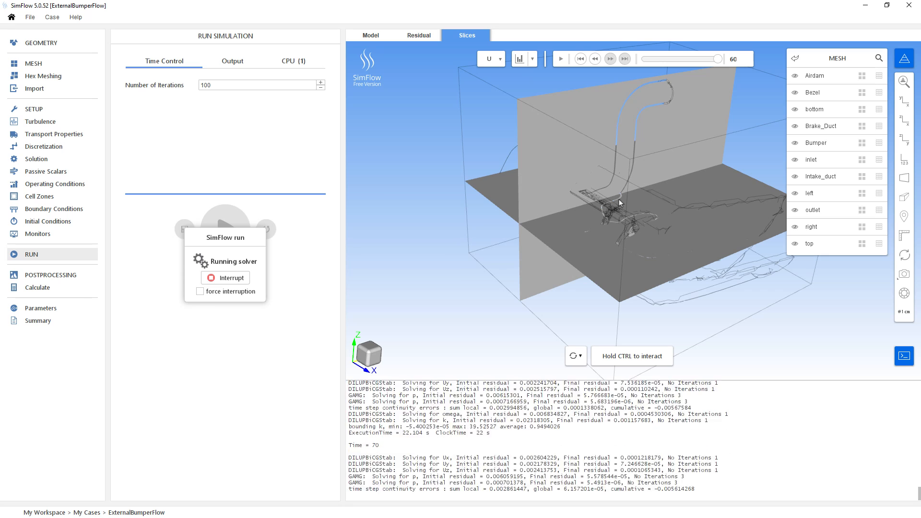
{"action": "left_click", "coordinate": [373, 360]}
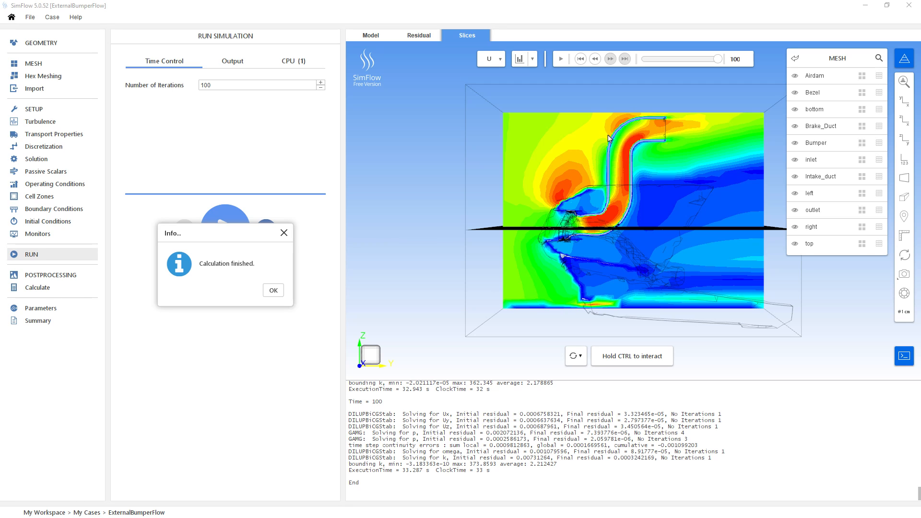
{"action": "left_click", "coordinate": [273, 291]}
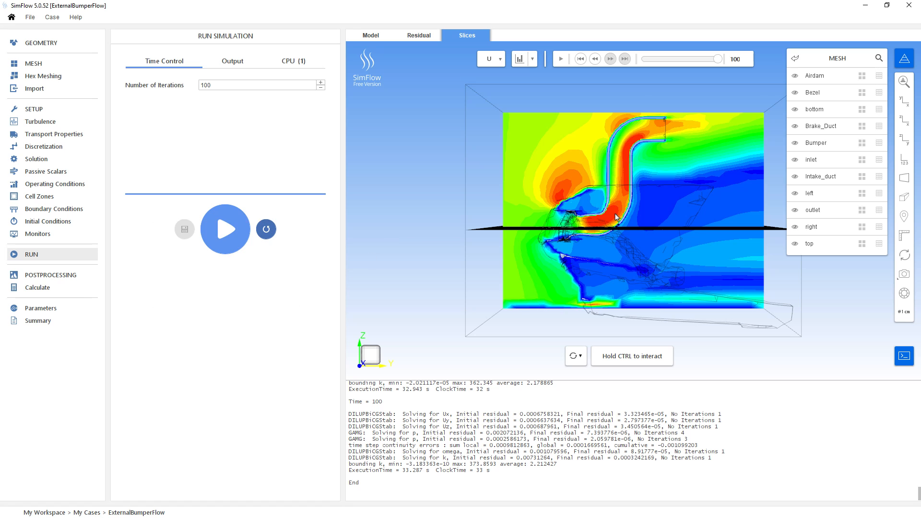
- Examine the velocity contours on the vertical slice through the intake duct and on the horizontal slice across both duct openings
{"action": "scroll", "coordinate": [606, 219], "scroll_direction": "up", "scroll_amount": 5, "text": "ctrl"}
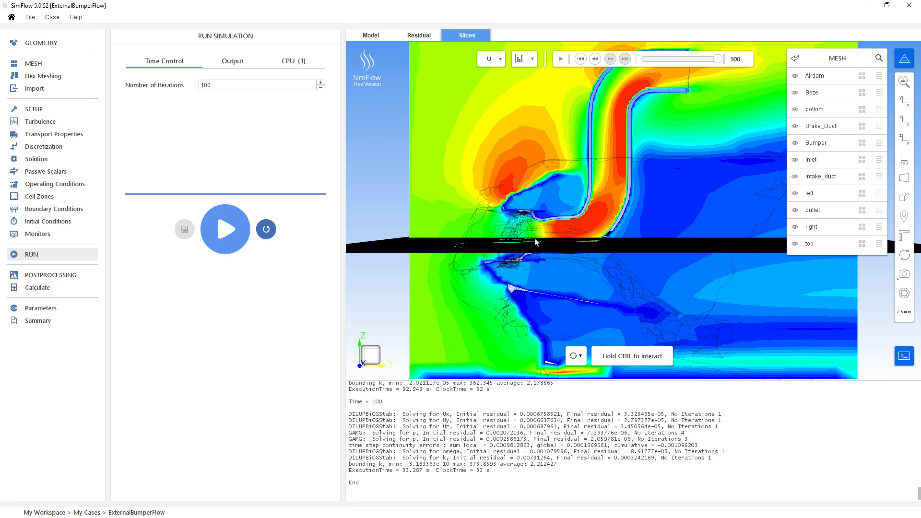
{"action": "left_click", "coordinate": [502, 60]}
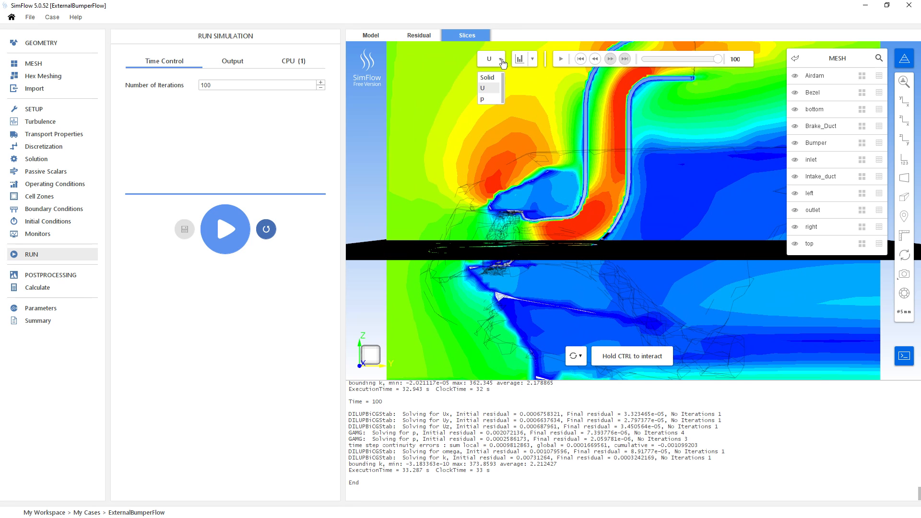
{"action": "left_click", "coordinate": [500, 61]}
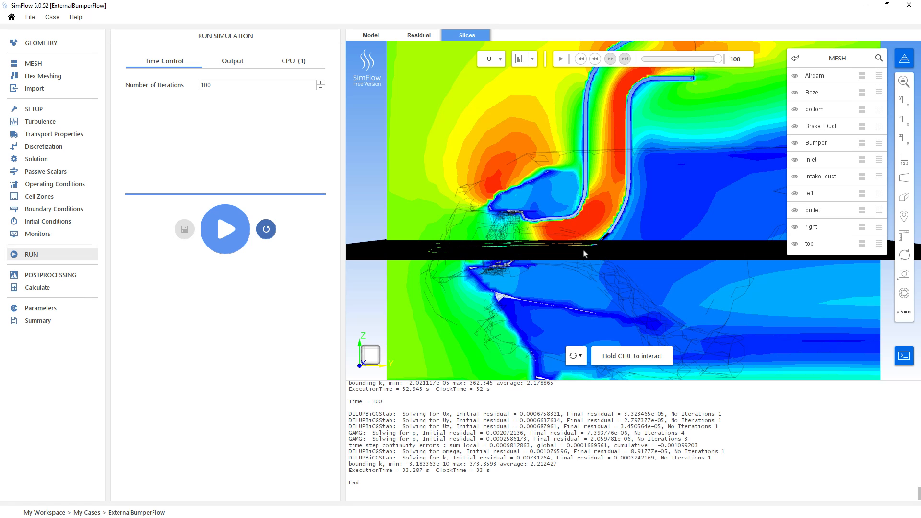
{"action": "middle_click_drag", "start_coordinate": [584, 251], "coordinate": [578, 307]}
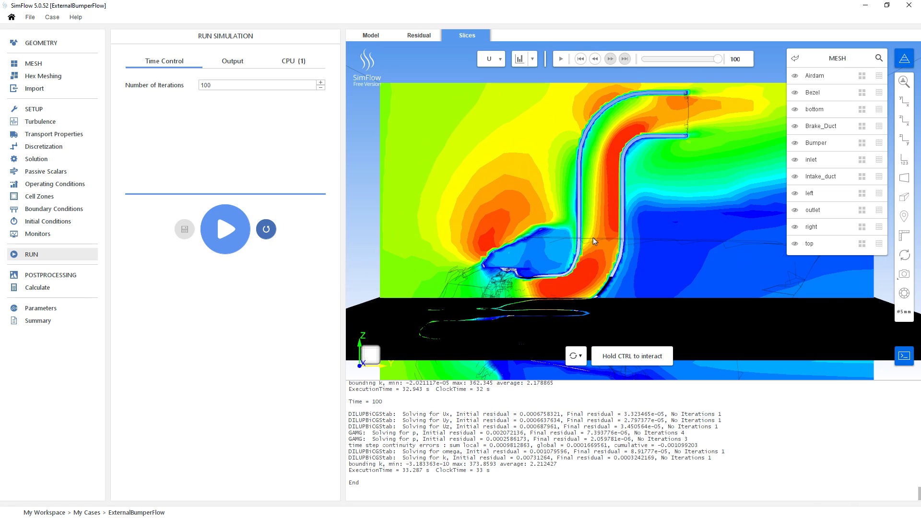
{"action": "scroll", "coordinate": [631, 158], "scroll_direction": "down", "scroll_amount": 1, "text": "ctrl"}
{"action": "scroll", "coordinate": [630, 163], "scroll_direction": "down", "scroll_amount": 1, "text": "ctrl"}
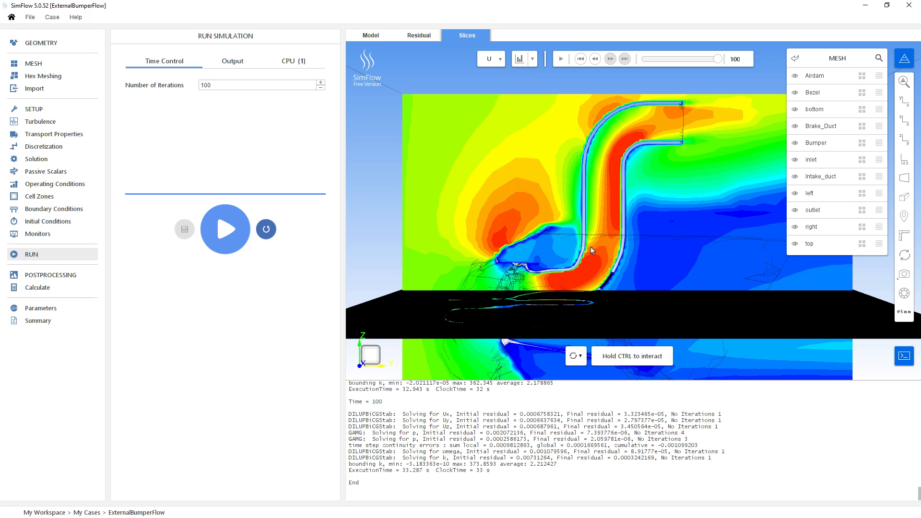
{"action": "right_click_drag", "start_coordinate": [531, 153], "coordinate": [520, 207]}
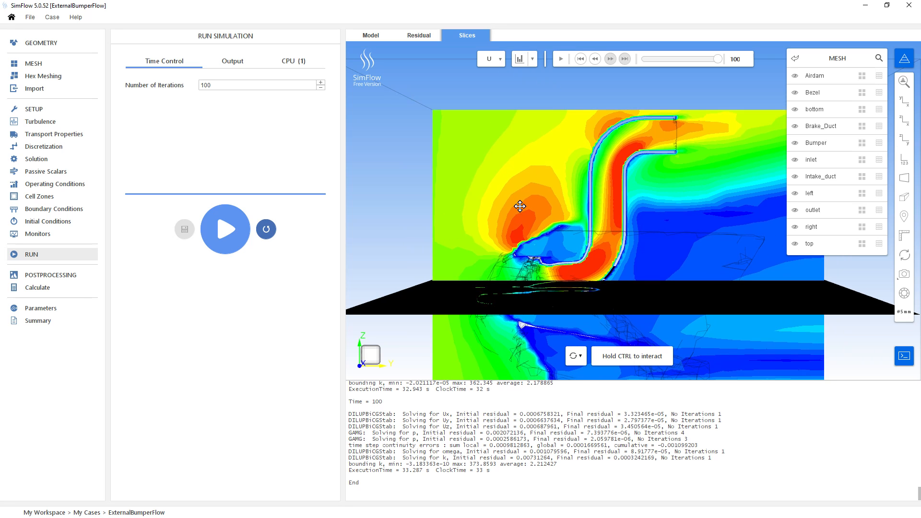
{"action": "left_click_drag", "start_coordinate": [521, 207], "coordinate": [540, 324]}
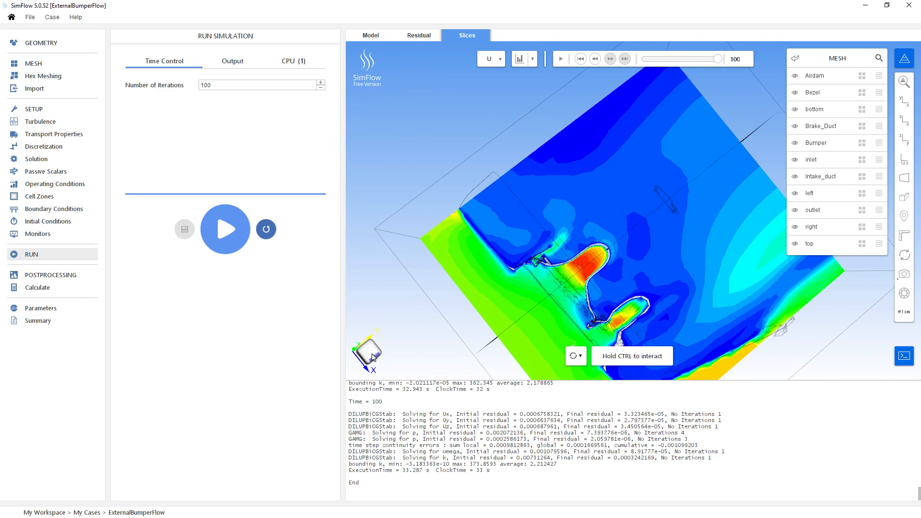
{"action": "left_click", "coordinate": [370, 353]}
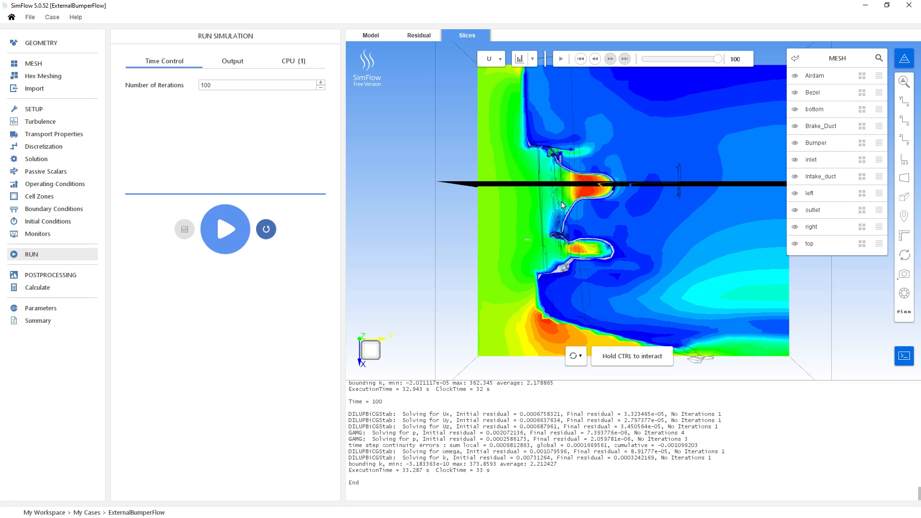
{"action": "scroll", "coordinate": [561, 204], "scroll_direction": "up", "scroll_amount": 5}
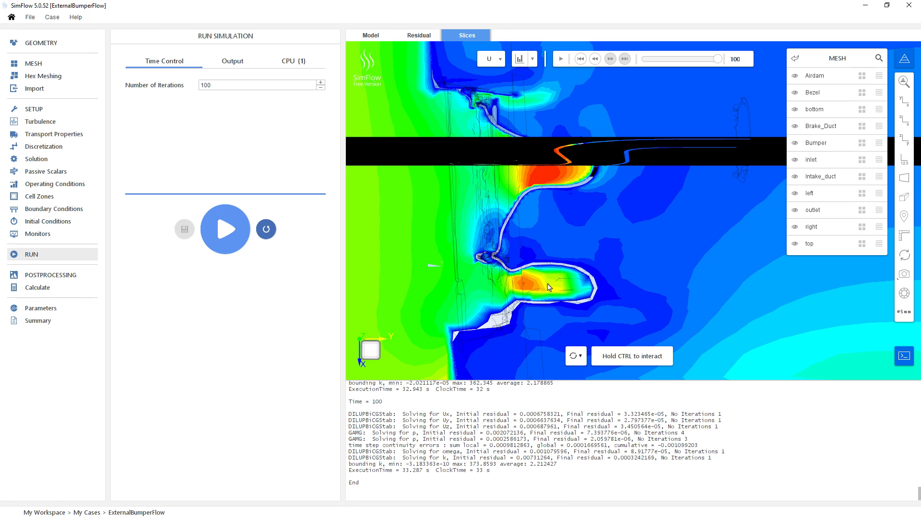
{"action": "left_click_drag", "start_coordinate": [547, 285], "coordinate": [558, 236], "text": "ctrl"}
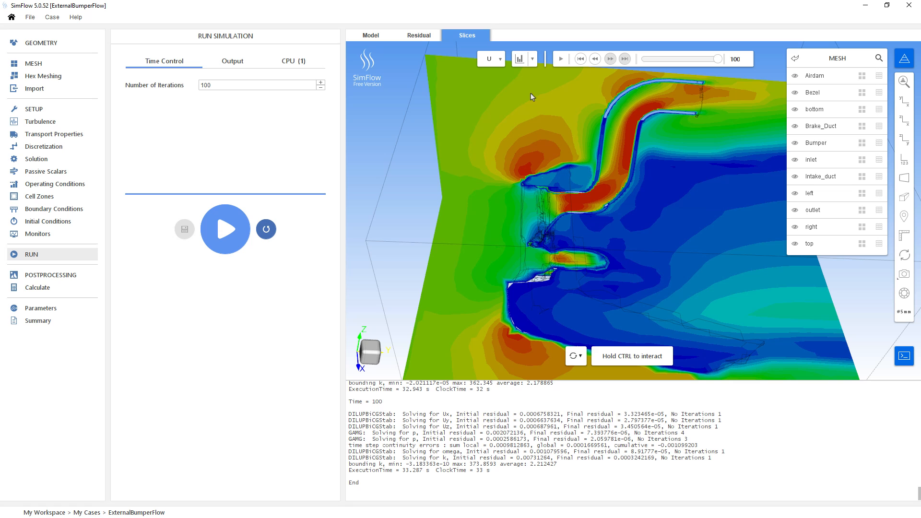
- Display the pressure field p on the slices and inspect it around the bumper and intake duct
{"action": "left_click", "coordinate": [500, 62]}
{"action": "left_click", "coordinate": [483, 98]}
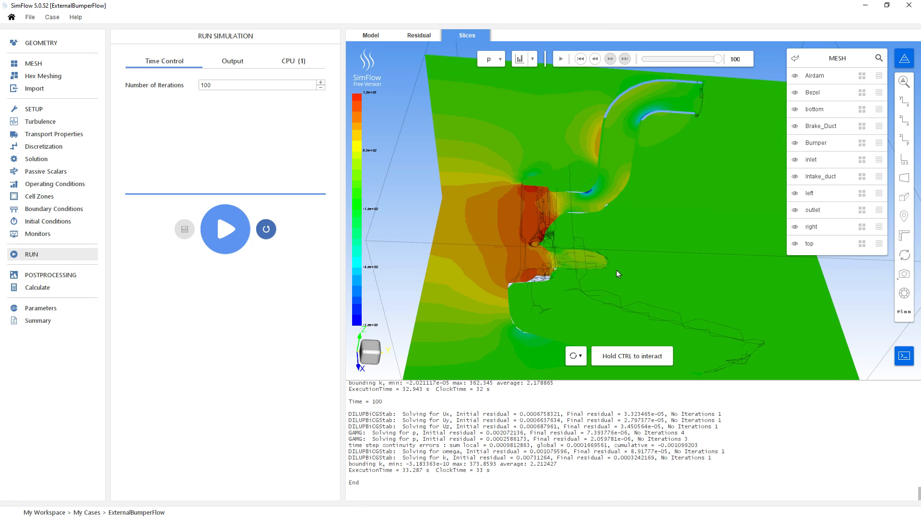
{"action": "left_click_drag", "start_coordinate": [619, 274], "coordinate": [621, 226], "text": "ctrl"}
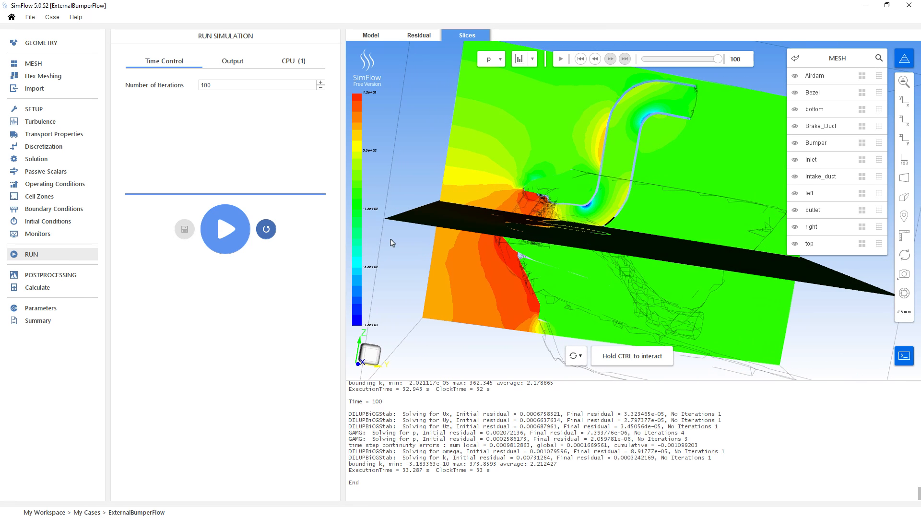
- Examine the pressure contours along the intake duct on the vertical slice and around both duct openings on the horizontal slice
{"action": "left_click", "coordinate": [372, 351]}
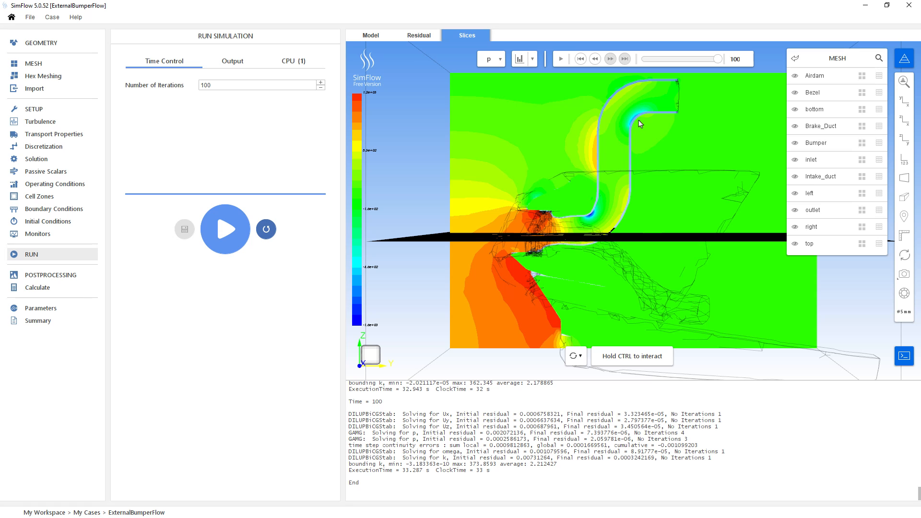
{"action": "scroll", "coordinate": [638, 116], "scroll_direction": "up", "scroll_amount": 4}
{"action": "middle_click_drag", "start_coordinate": [618, 159], "coordinate": [591, 248]}
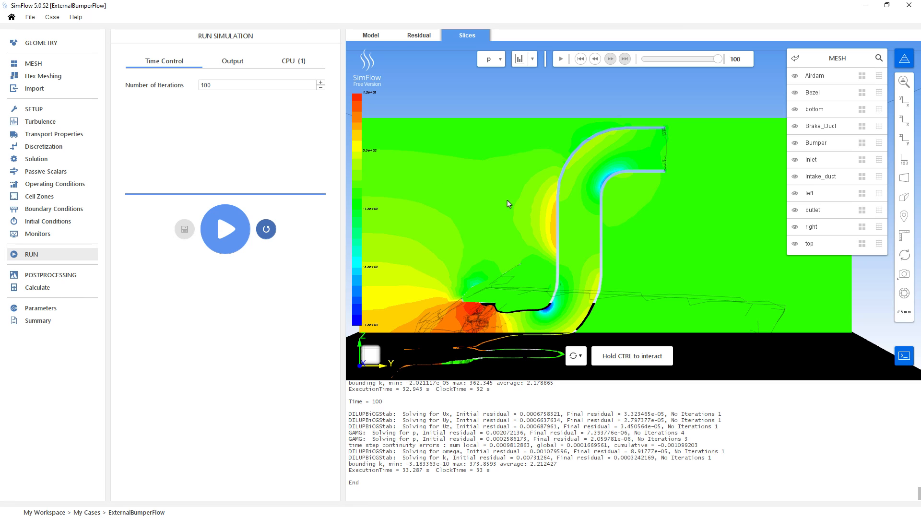
{"action": "left_click_drag", "start_coordinate": [509, 204], "coordinate": [355, 329]}
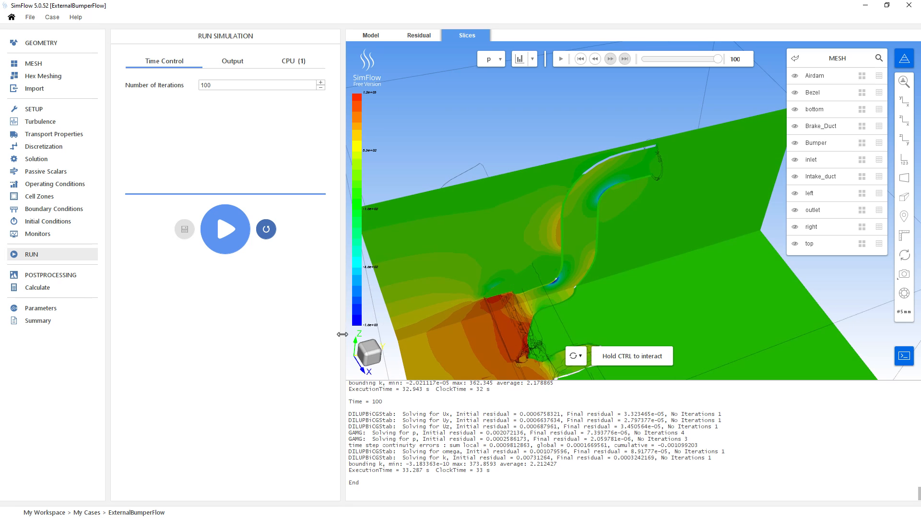
{"action": "left_click", "coordinate": [368, 345]}
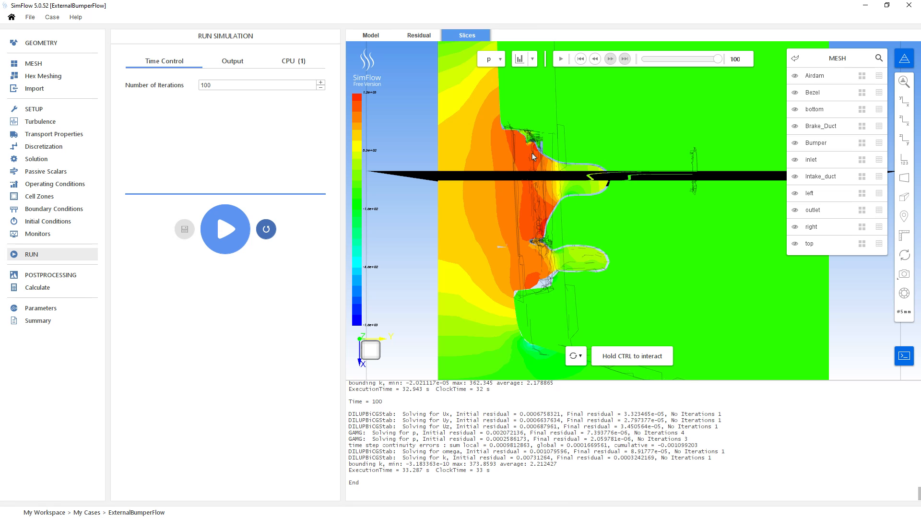
{"action": "scroll", "coordinate": [539, 251], "scroll_direction": "up", "scroll_amount": 5}
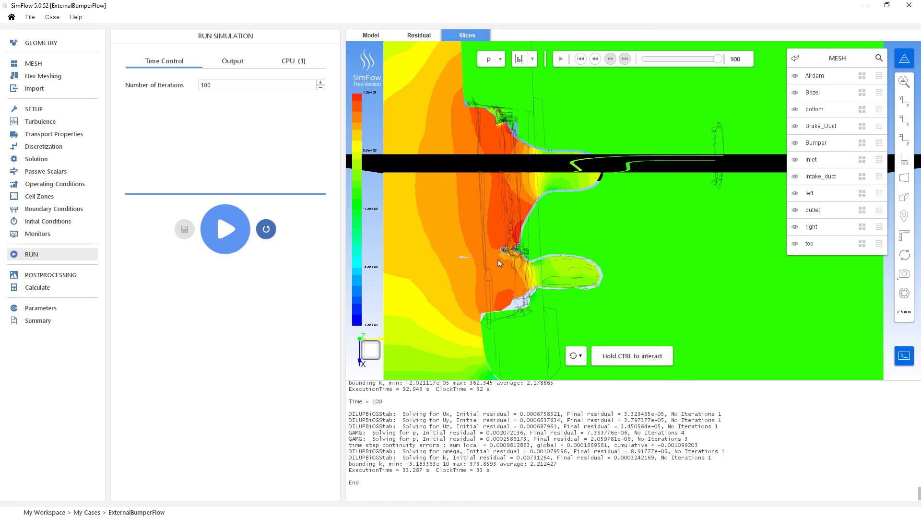
{"action": "scroll", "coordinate": [502, 253], "scroll_direction": "up", "scroll_amount": 3}
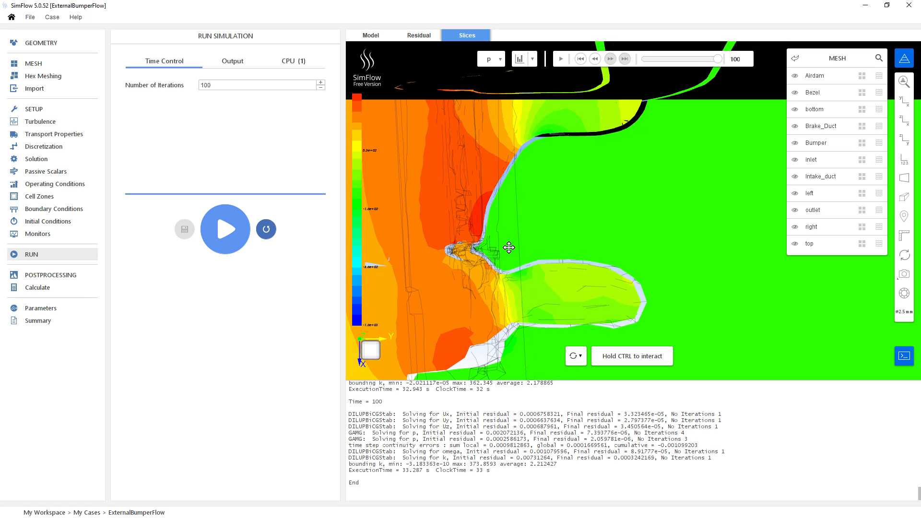
{"action": "scroll", "coordinate": [499, 264], "scroll_direction": "down", "scroll_amount": 8}
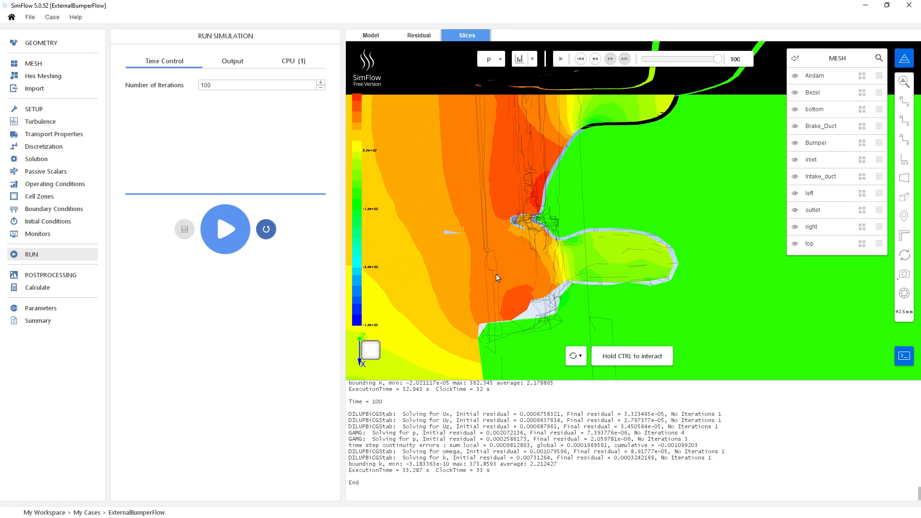
{"action": "left_click_drag", "start_coordinate": [507, 298], "coordinate": [554, 221]}
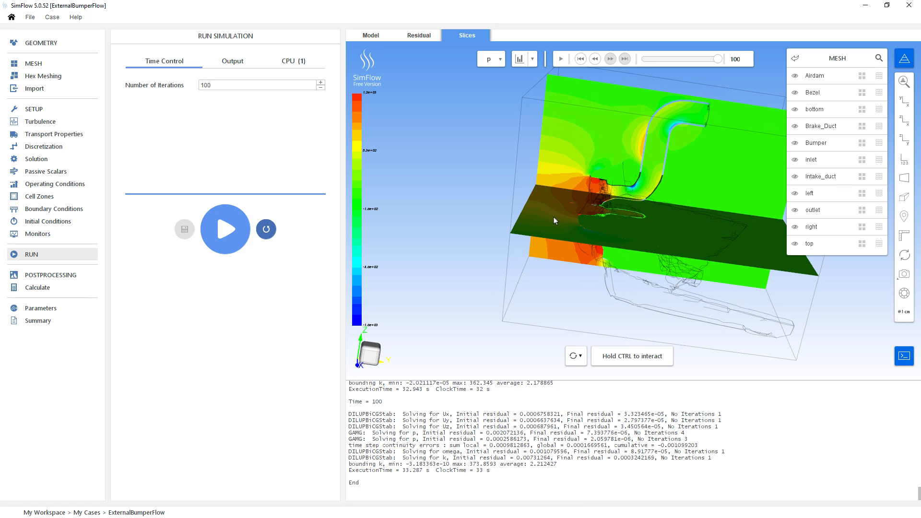
- Save the current case, create a new case named InternalIntakeFlow in My Cases, and open it in the current window
{"action": "left_click", "coordinate": [32, 17]}
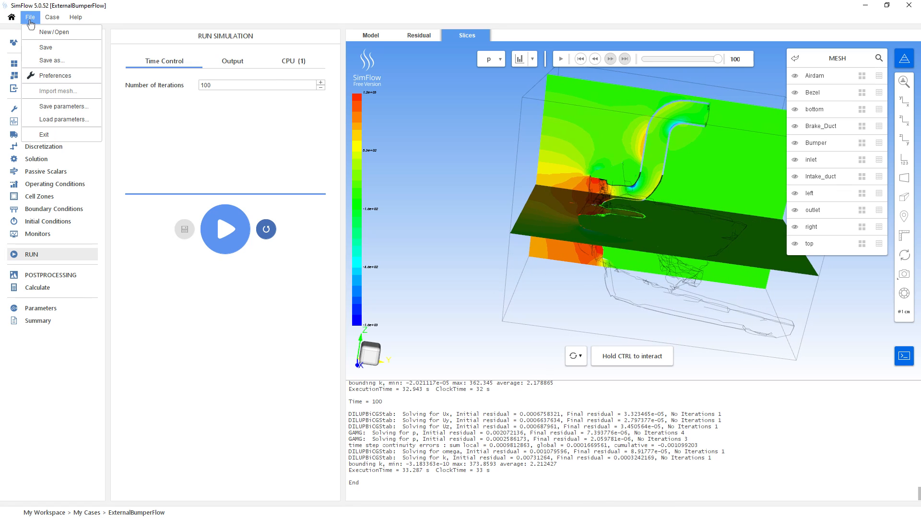
{"action": "left_click", "coordinate": [40, 48]}
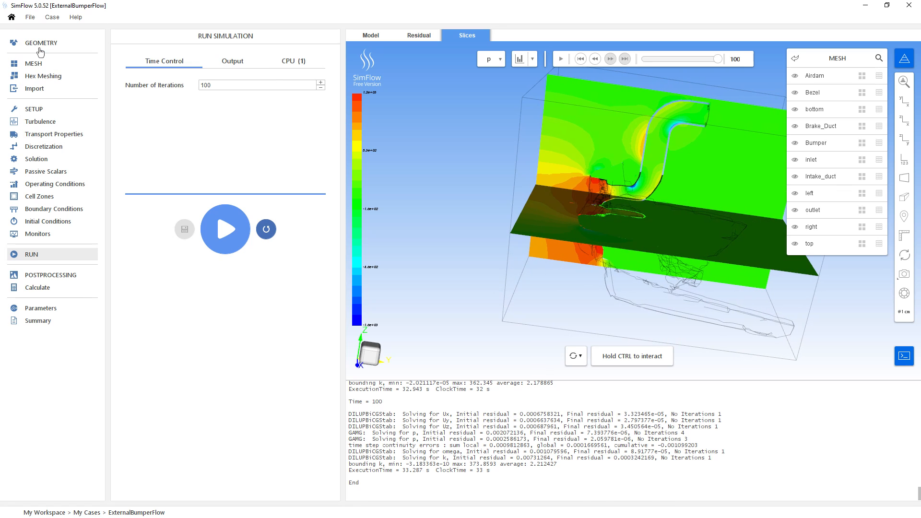
{"action": "left_click", "coordinate": [31, 19]}
{"action": "left_click", "coordinate": [36, 31]}
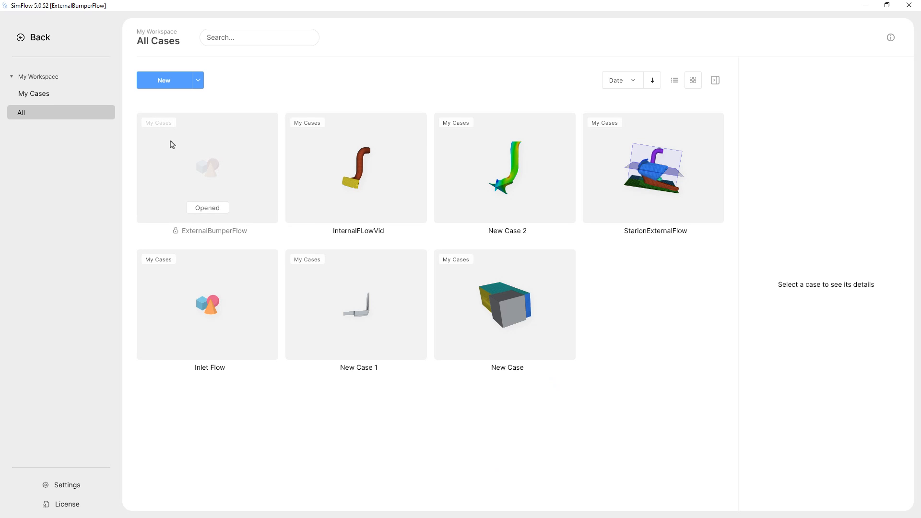
{"action": "left_click", "coordinate": [184, 86]}
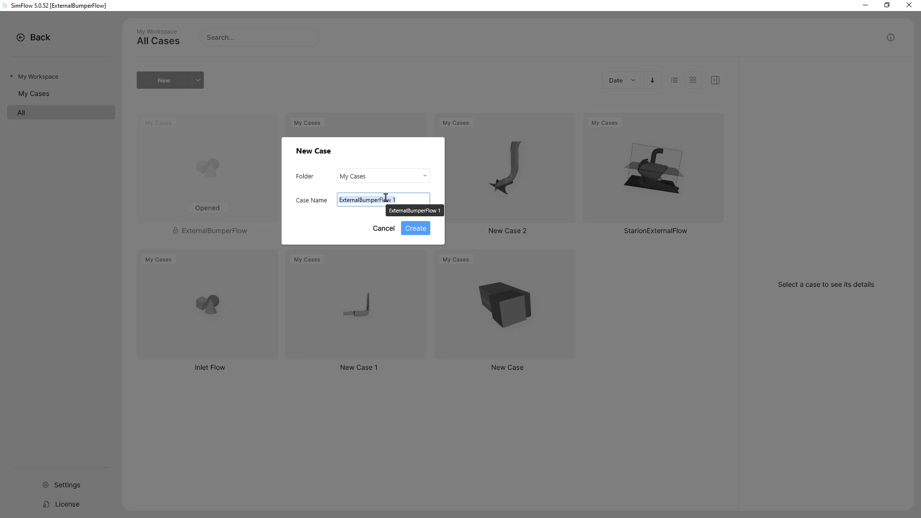
{"action": "type", "text": "InternalIntake"}
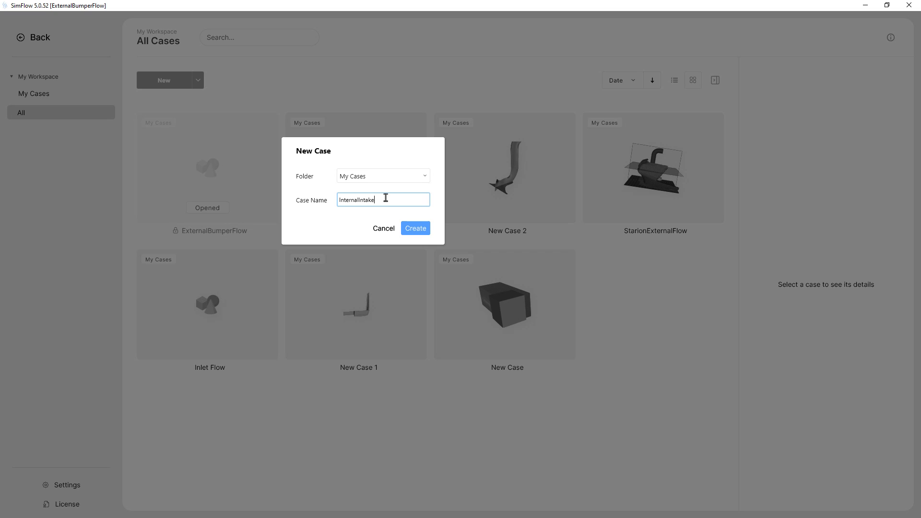
{"action": "type", "text": "Flow"}
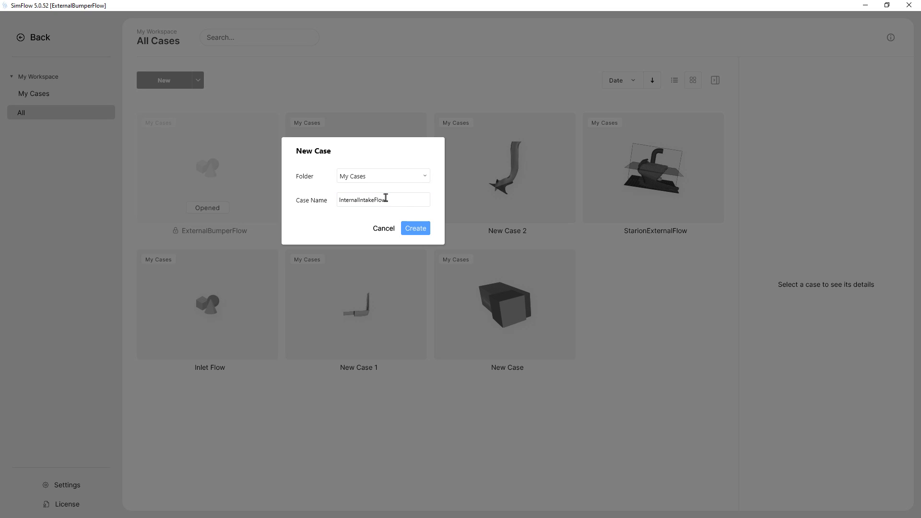
{"action": "left_click", "coordinate": [414, 228]}
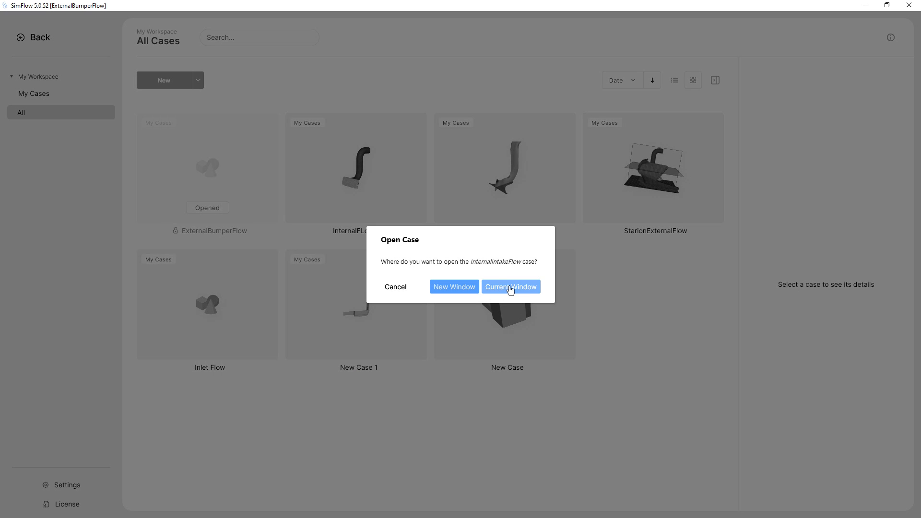
{"action": "left_click", "coordinate": [510, 289]}
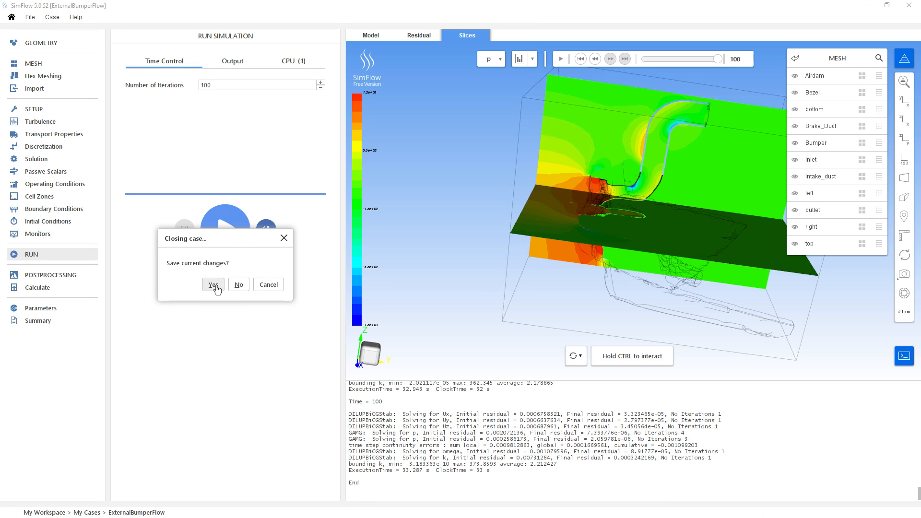
{"action": "left_click", "coordinate": [215, 286]}
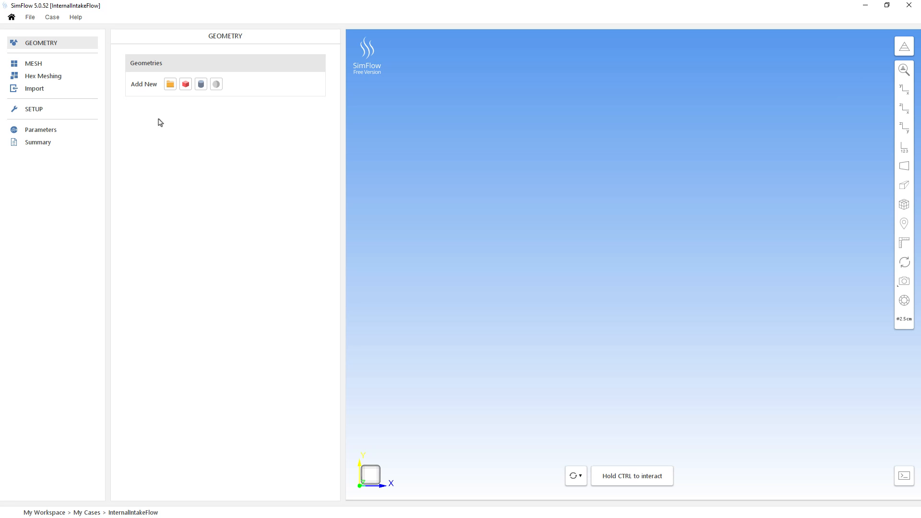
- Import the Starion Intake CFD export v2 geometry from the 99 Sandbox folder without joining its entities into a compound body
{"action": "left_click", "coordinate": [170, 85]}
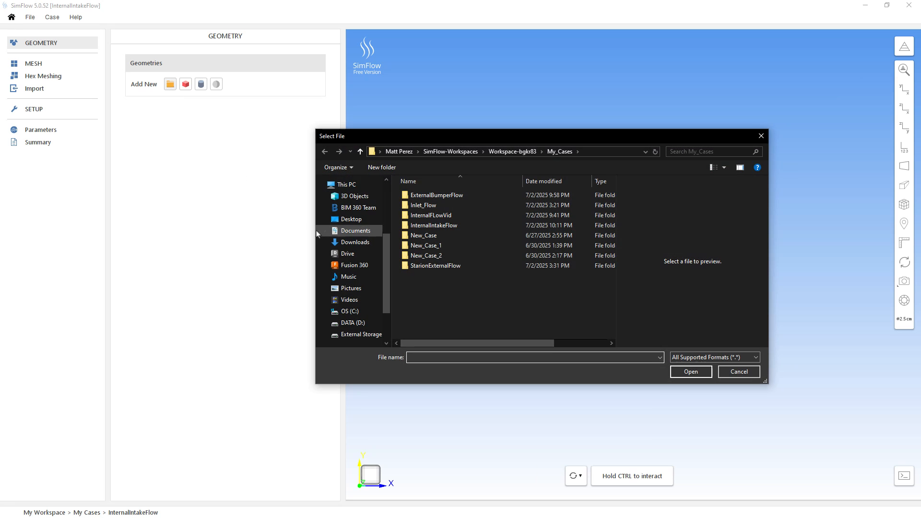
{"action": "scroll", "coordinate": [352, 244], "scroll_direction": "up", "scroll_amount": 3}
{"action": "left_click", "coordinate": [368, 263]}
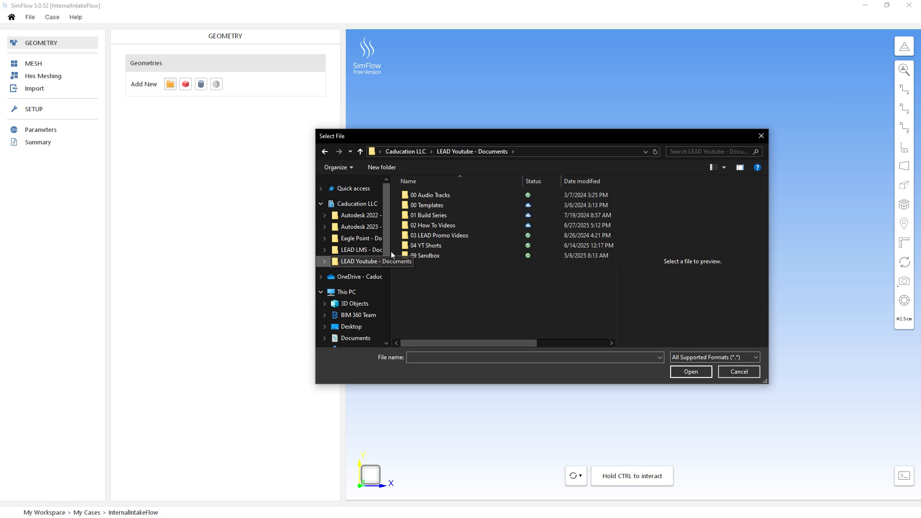
{"action": "double_click", "coordinate": [441, 225]}
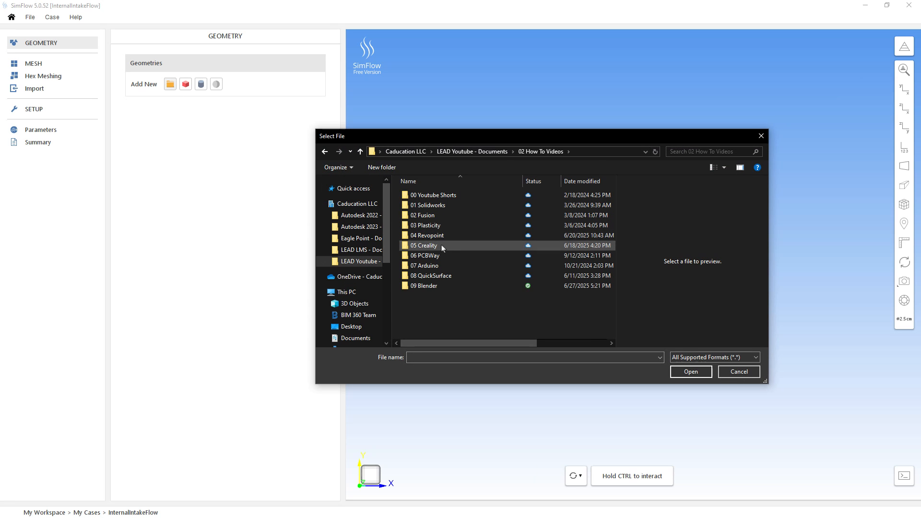
{"action": "double_click", "coordinate": [443, 246]}
{"action": "double_click", "coordinate": [434, 205]}
{"action": "double_click", "coordinate": [438, 217]}
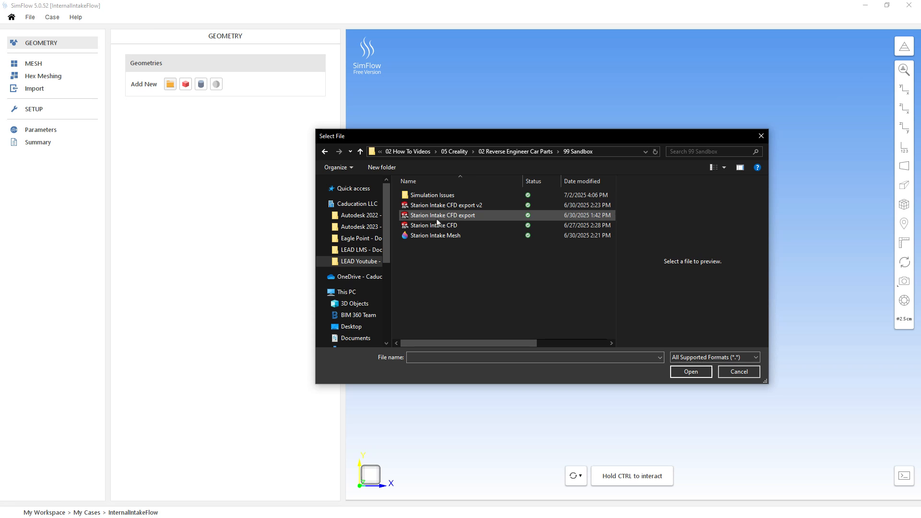
{"action": "left_click", "coordinate": [454, 205]}
{"action": "left_click", "coordinate": [692, 373]}
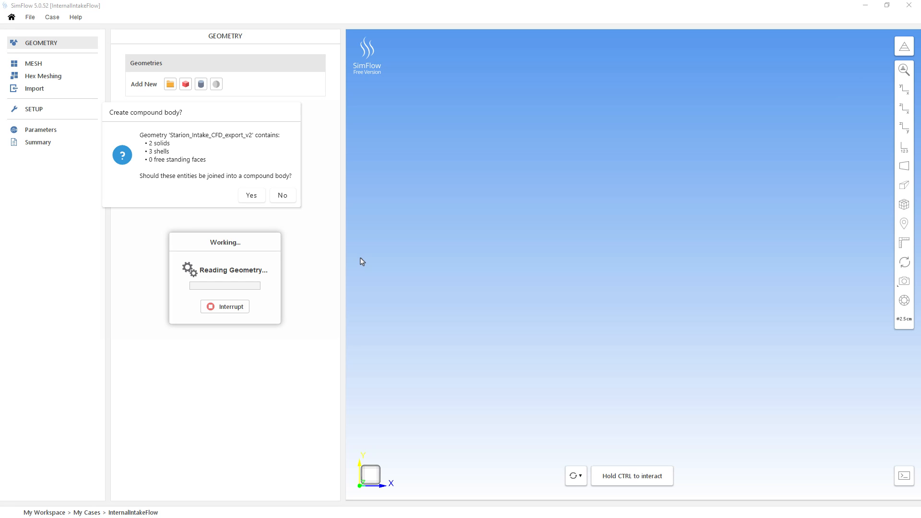
{"action": "left_click", "coordinate": [283, 196]}
- Delete the solid_1, shell_3, shell_2 and shell_1 geometries, keeping only the intake duct body solid_2
{"action": "left_click_drag", "start_coordinate": [459, 244], "coordinate": [455, 178]}
{"action": "middle_click_drag", "start_coordinate": [583, 284], "coordinate": [475, 311]}
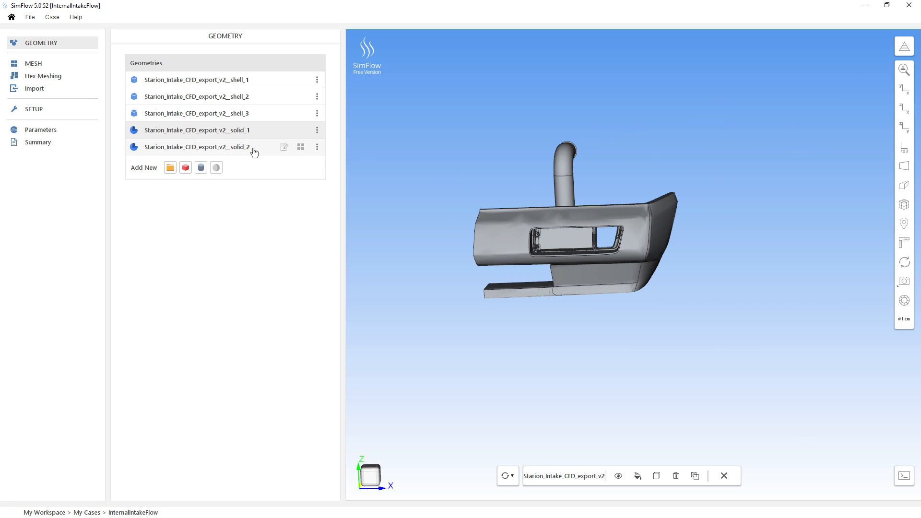
{"action": "left_click", "coordinate": [240, 152]}
{"action": "left_click", "coordinate": [237, 130]}
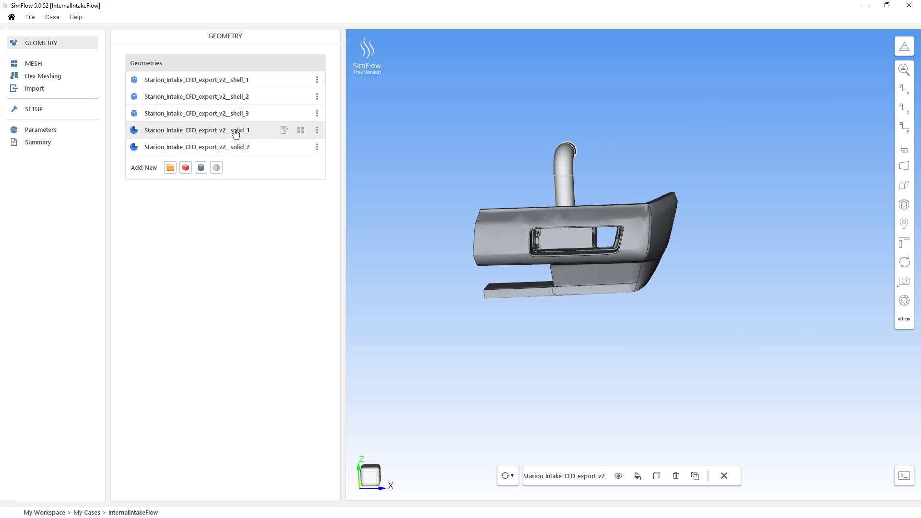
{"action": "left_click", "coordinate": [317, 131]}
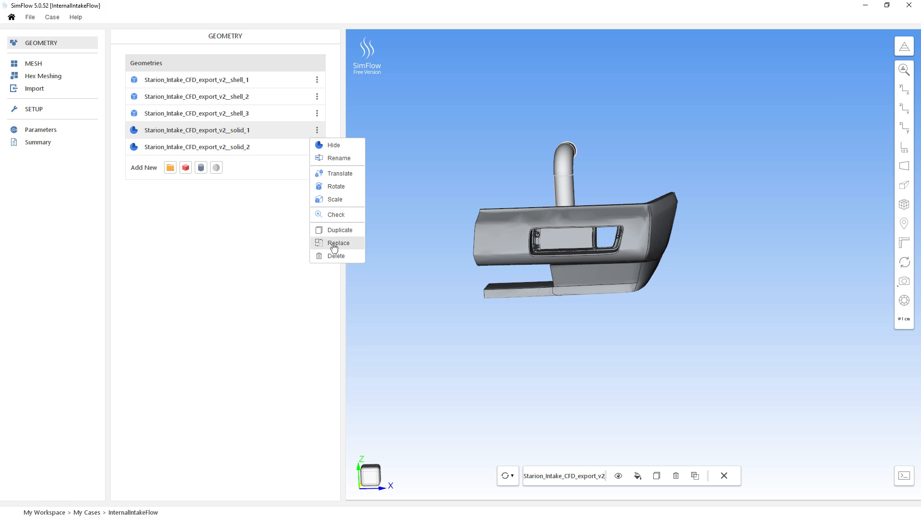
{"action": "left_click", "coordinate": [335, 259]}
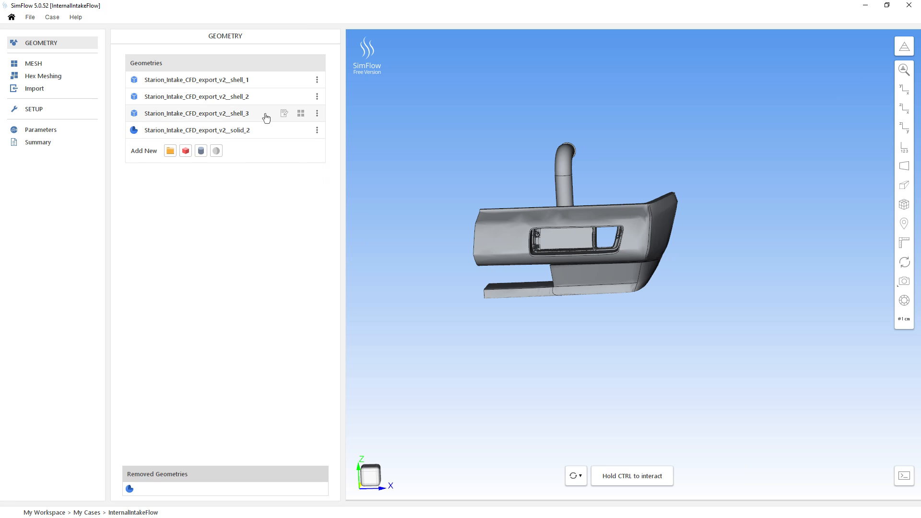
{"action": "left_click", "coordinate": [317, 115]}
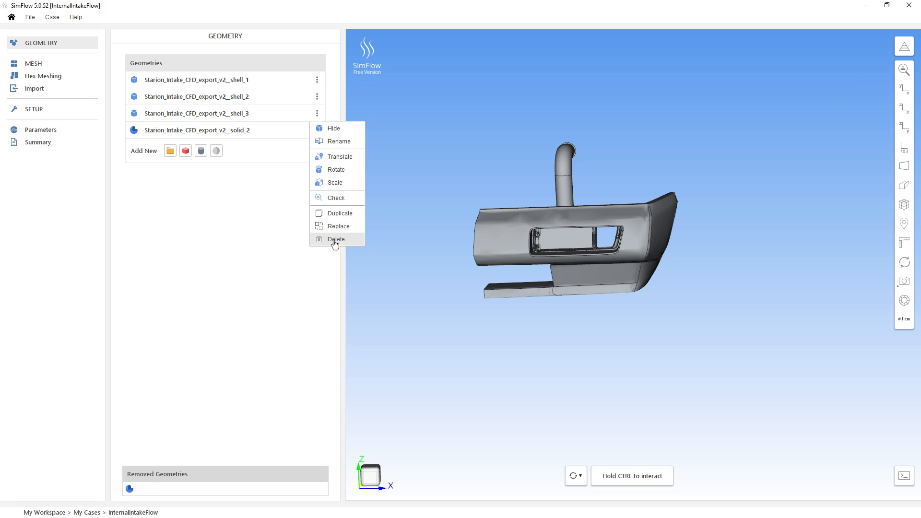
{"action": "left_click", "coordinate": [332, 239]}
{"action": "left_click", "coordinate": [317, 96]}
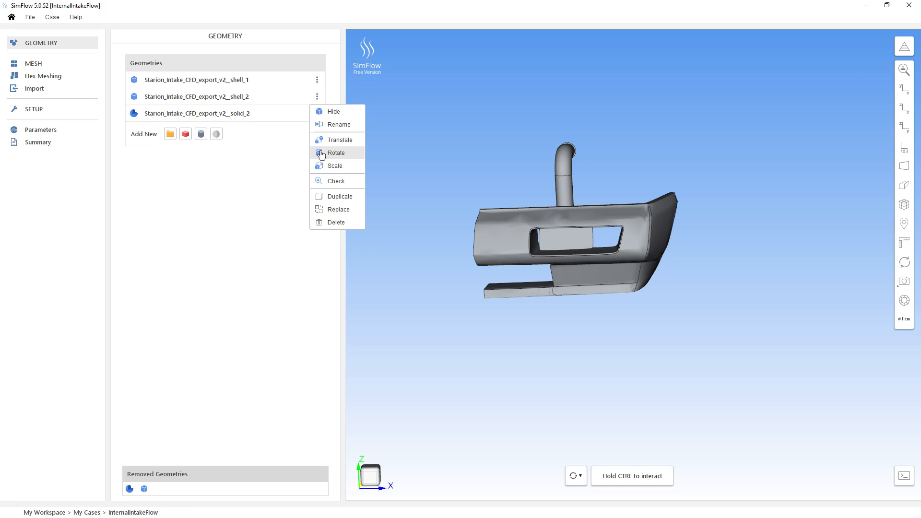
{"action": "left_click", "coordinate": [335, 223]}
{"action": "left_click", "coordinate": [316, 80]}
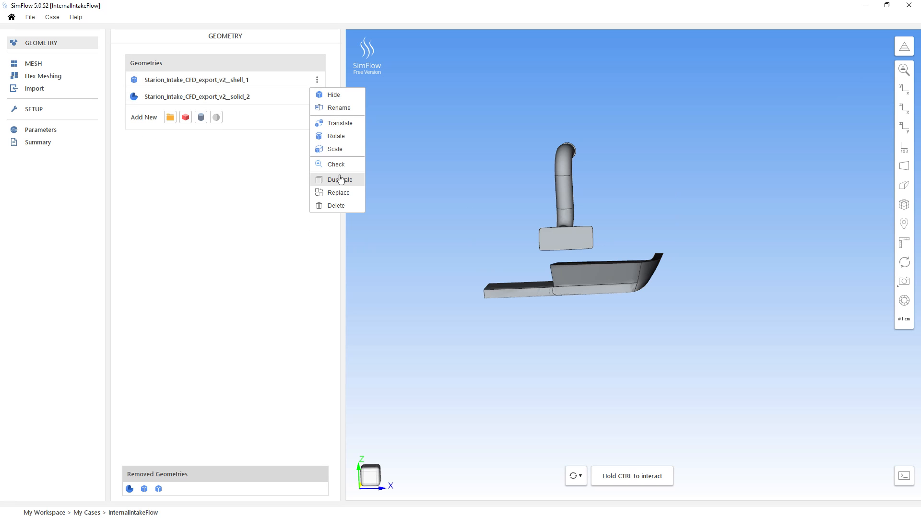
{"action": "left_click", "coordinate": [335, 205]}
- Create a face group from the flat rectangular face at the intake duct's lower end and name it Inlet
{"action": "left_click_drag", "start_coordinate": [643, 374], "coordinate": [576, 298]}
{"action": "left_click_drag", "start_coordinate": [609, 249], "coordinate": [639, 266]}
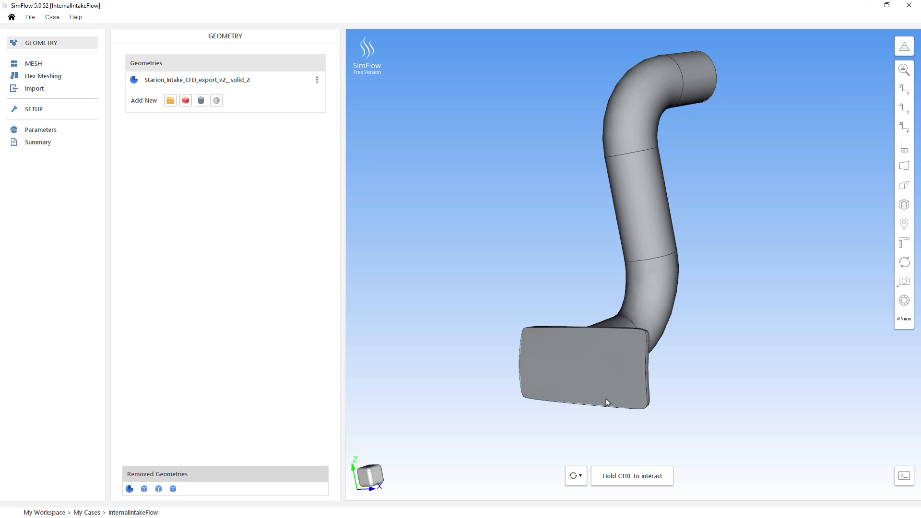
{"action": "key", "text": "ctrl"}
{"action": "left_click", "coordinate": [607, 368], "text": "ctrl"}
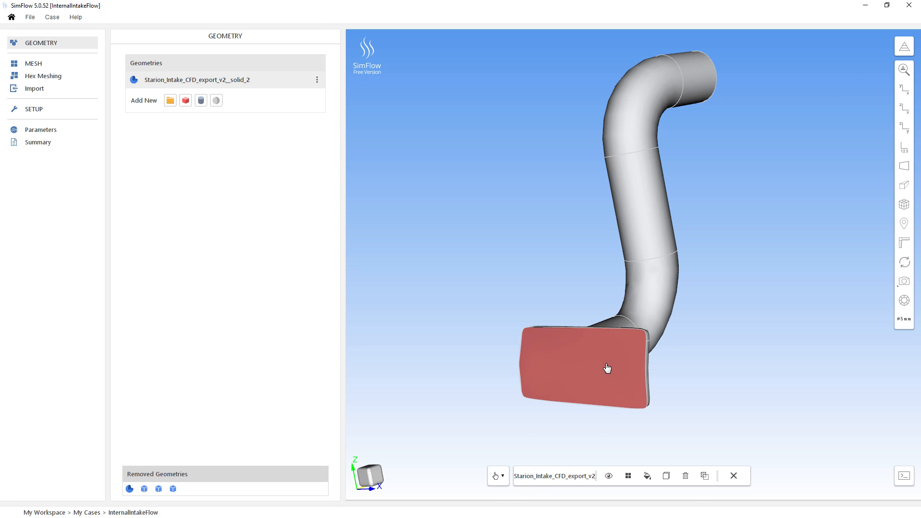
{"action": "left_click", "coordinate": [628, 476]}
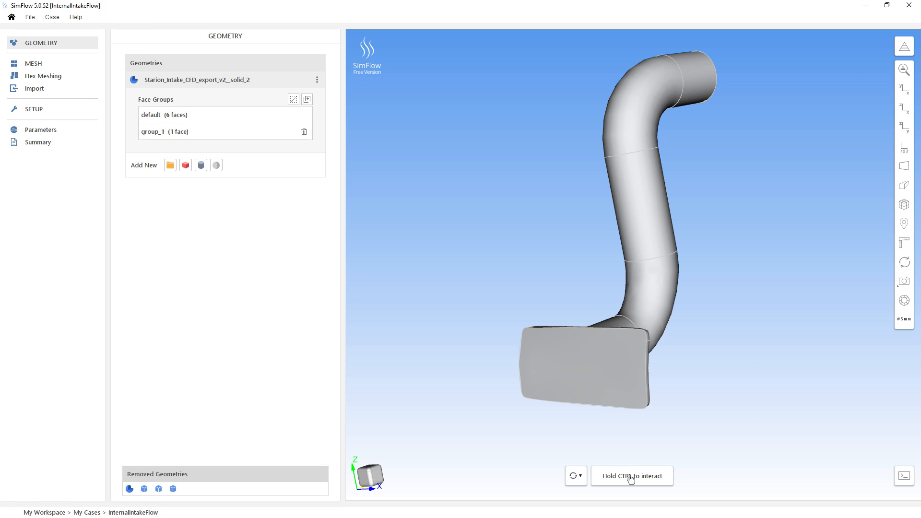
{"action": "double_click", "coordinate": [153, 132]}
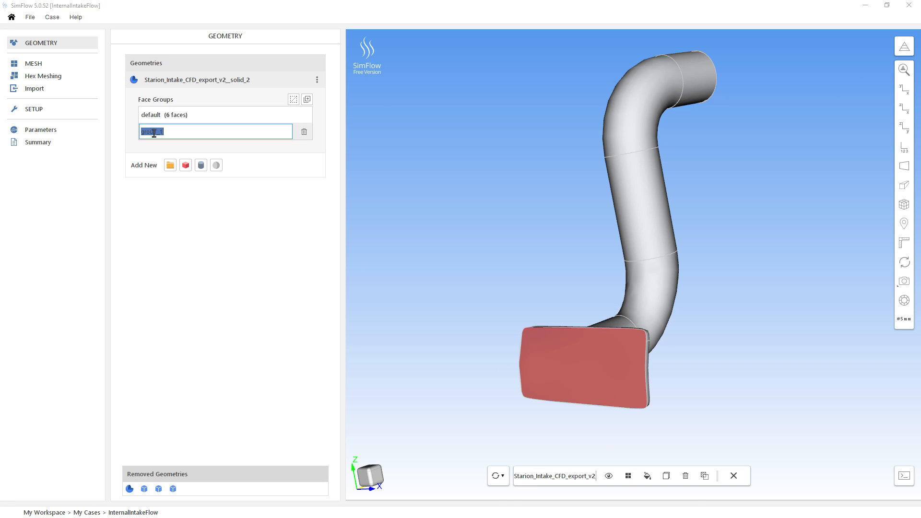
{"action": "key", "text": "BackSpace"}
{"action": "type", "text": "Inlet"}
{"action": "key", "text": "Return"}
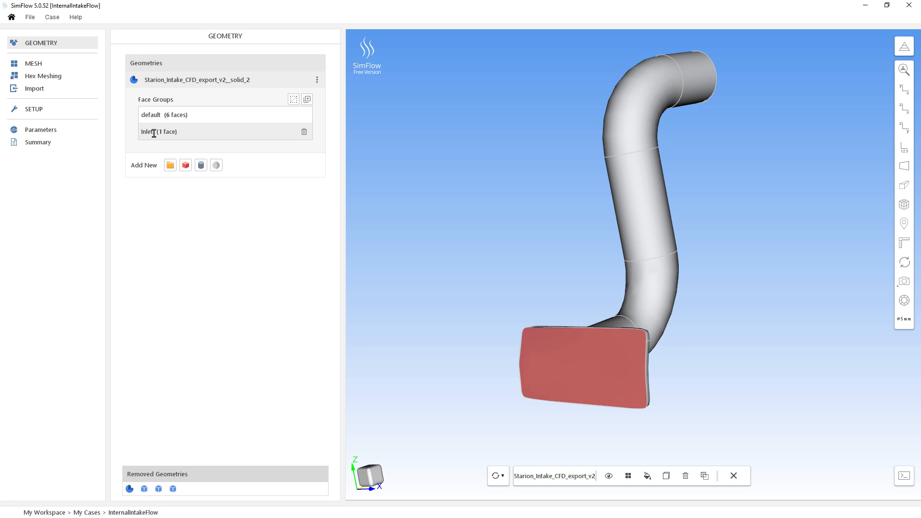
{"action": "left_click", "coordinate": [572, 264]}
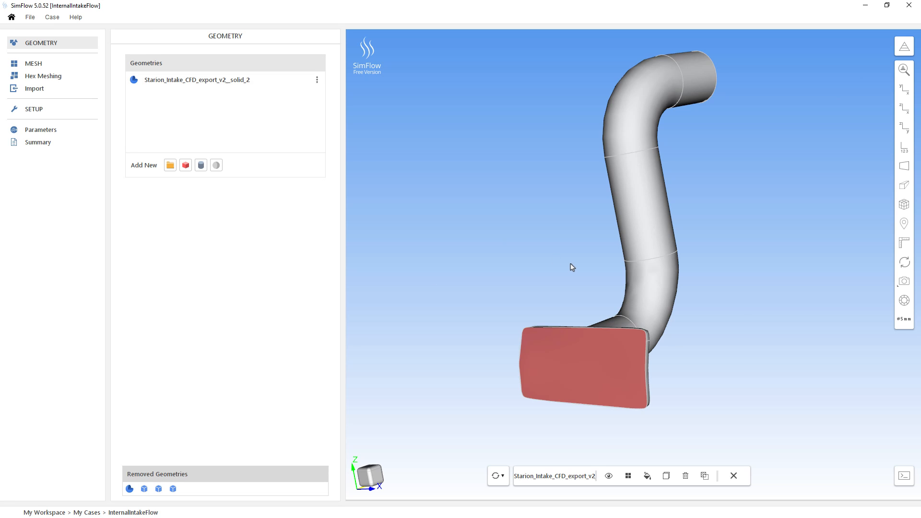
- Create a face group from the round face at the intake duct's upper end and name it Outlet
{"action": "scroll", "coordinate": [665, 340], "scroll_direction": "down", "scroll_amount": 1}
{"action": "middle_click_drag", "start_coordinate": [667, 338], "coordinate": [688, 351]}
{"action": "left_click_drag", "start_coordinate": [688, 352], "coordinate": [605, 363]}
{"action": "left_click", "coordinate": [696, 112]}
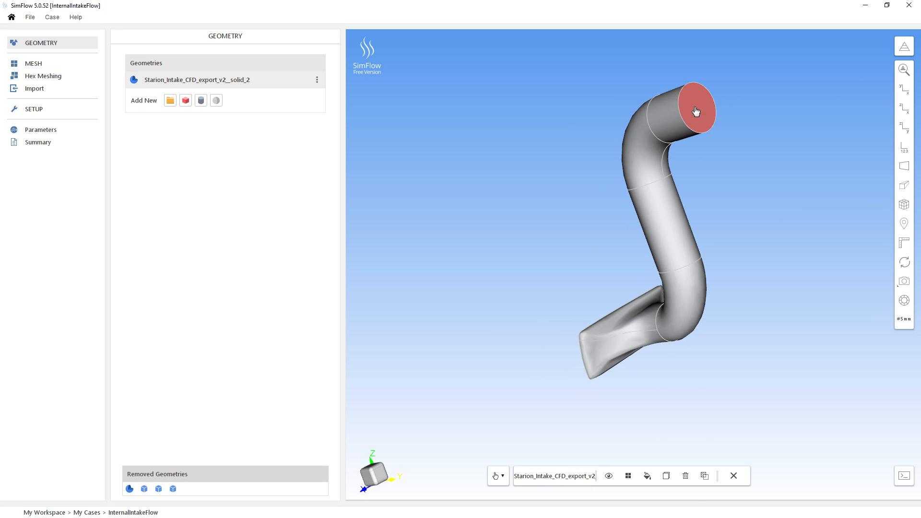
{"action": "left_click", "coordinate": [628, 476]}
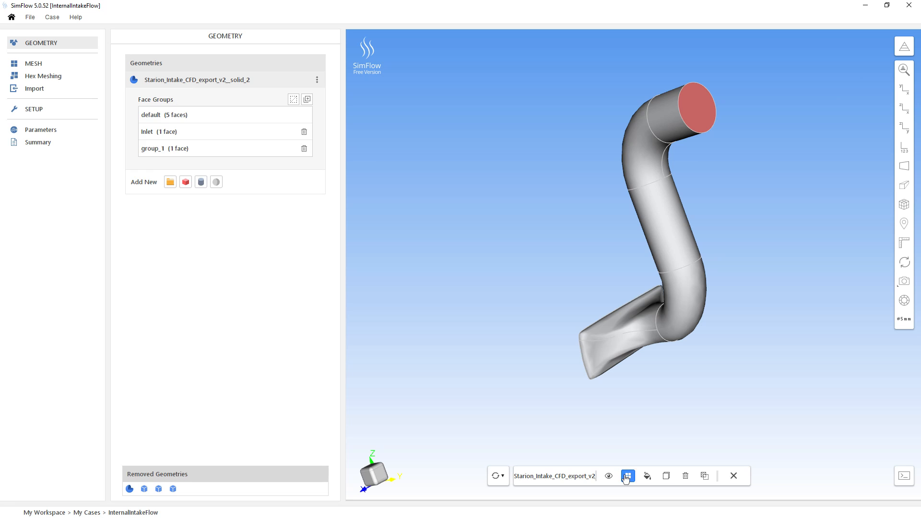
{"action": "double_click", "coordinate": [150, 151]}
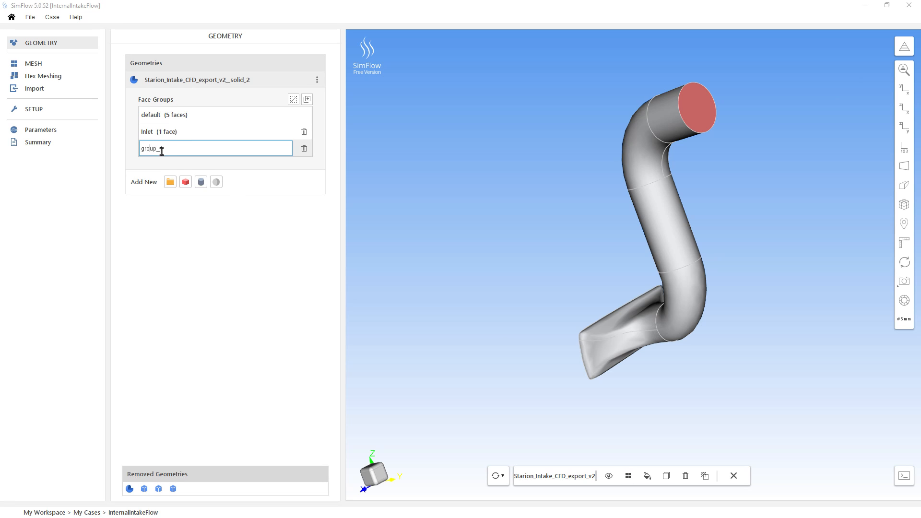
{"action": "left_click_drag", "start_coordinate": [176, 149], "coordinate": [94, 153]}
{"action": "type", "text": "Outlet"}
{"action": "key", "text": "Return"}
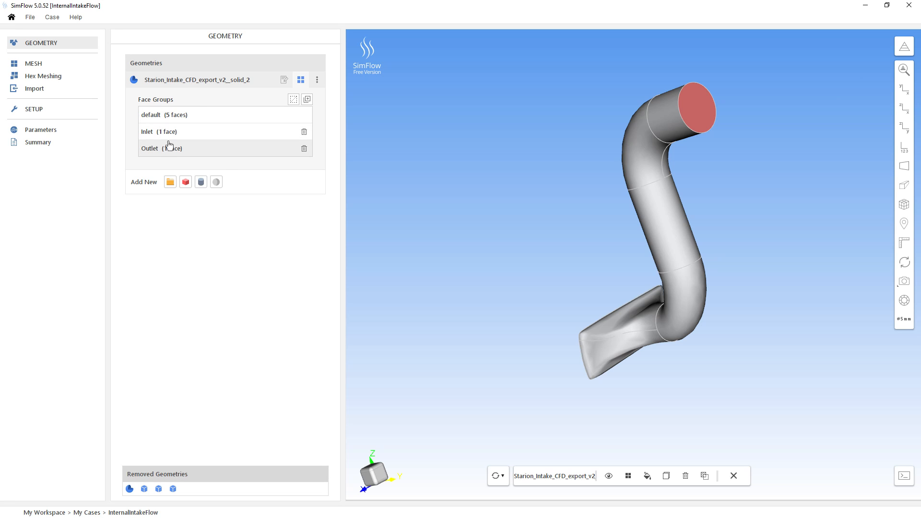
{"action": "left_click", "coordinate": [535, 222]}
{"action": "left_click_drag", "start_coordinate": [553, 272], "coordinate": [540, 297]}
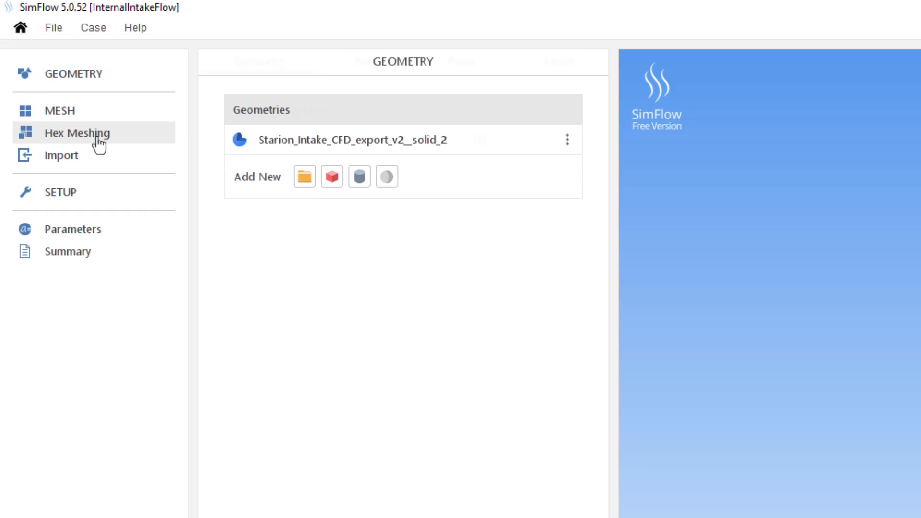
- Enable hex meshing and boundary layers on the intake duct solid_2 and raise its maximum surface refinement level
{"action": "left_click", "coordinate": [54, 78]}
{"action": "left_click", "coordinate": [542, 163]}
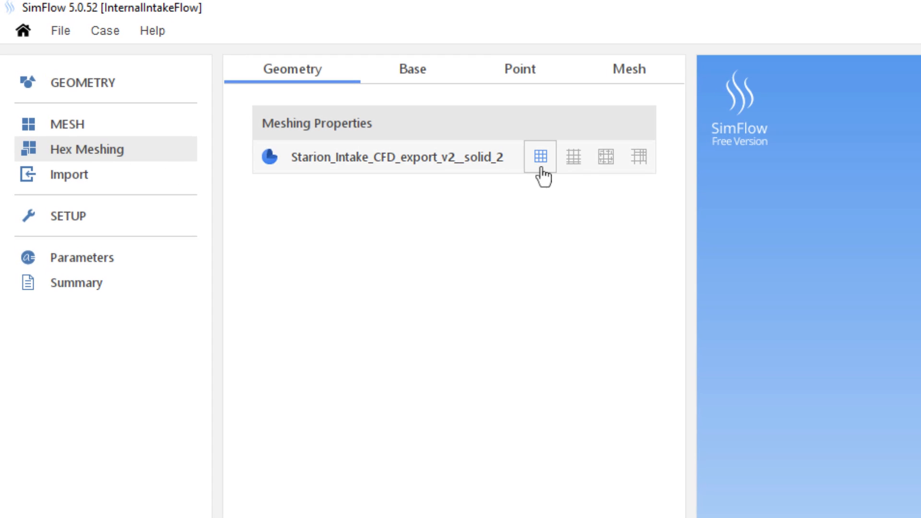
{"action": "left_click", "coordinate": [573, 167]}
{"action": "left_click", "coordinate": [357, 166]}
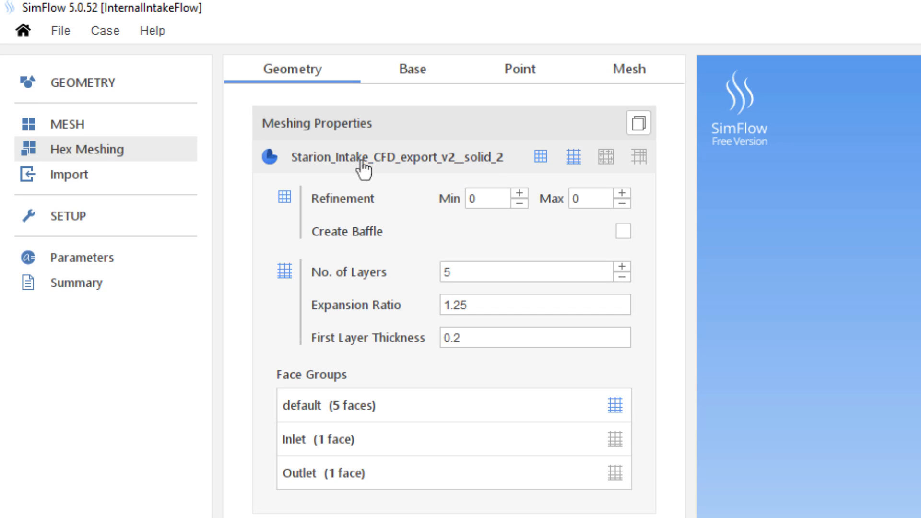
{"action": "left_click", "coordinate": [622, 194]}
{"action": "left_click", "coordinate": [622, 194]}
- Autosize the box base mesh to the intake duct and set its divisions to 25, 20 and 20
{"action": "left_click", "coordinate": [415, 72]}
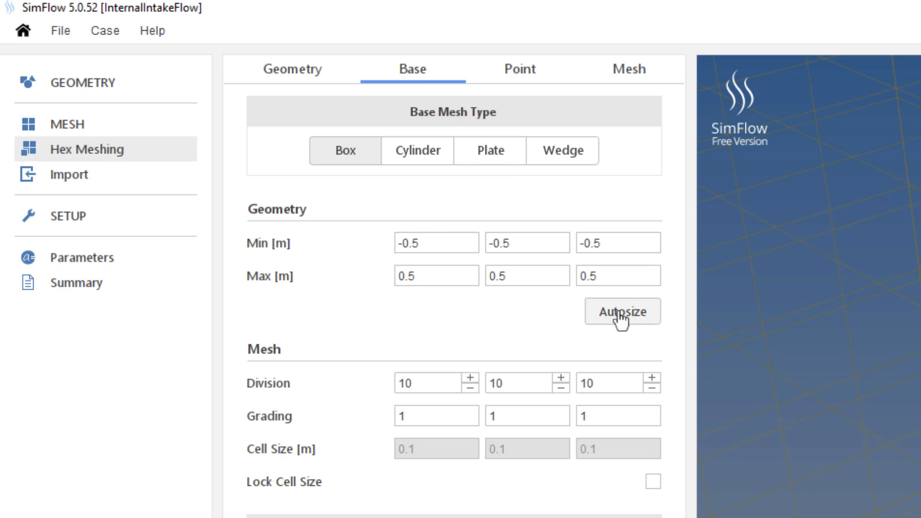
{"action": "left_click", "coordinate": [636, 316]}
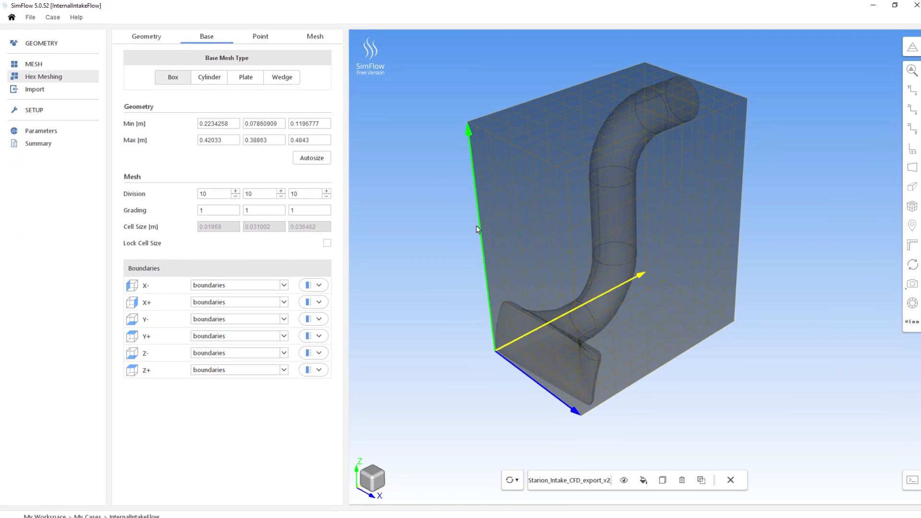
{"action": "mouse_move", "coordinate": [477, 217]}
{"action": "left_mouse_down"}
{"action": "mouse_move", "coordinate": [459, 214]}
{"action": "mouse_move", "coordinate": [480, 216]}
{"action": "left_mouse_up"}
{"action": "left_click_drag", "start_coordinate": [539, 311], "coordinate": [520, 312]}
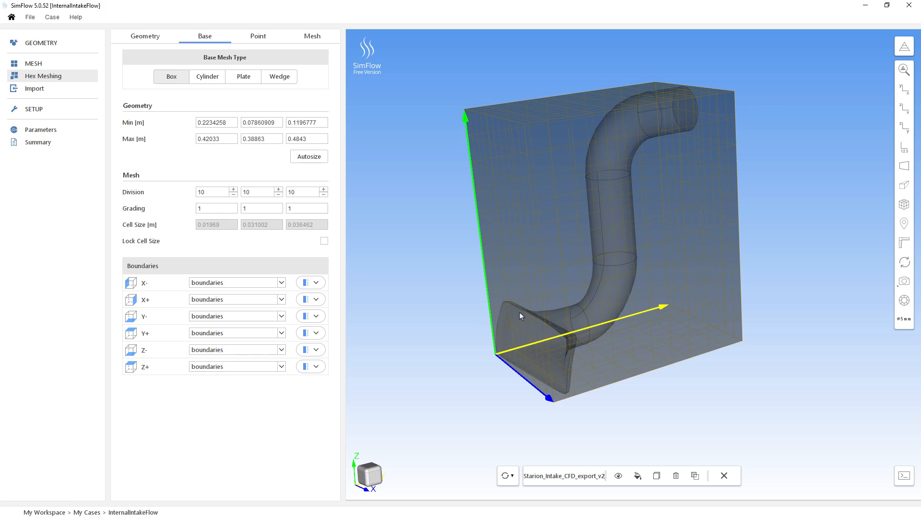
{"action": "left_click", "coordinate": [233, 191]}
{"action": "left_click", "coordinate": [279, 190]}
{"action": "left_click", "coordinate": [279, 190]}
{"action": "left_click", "coordinate": [323, 190]}
- Set the material point's Z coordinate to 0.14 and its Y coordinate to 0.15, checking against the duct's side view
{"action": "left_click", "coordinate": [369, 476]}
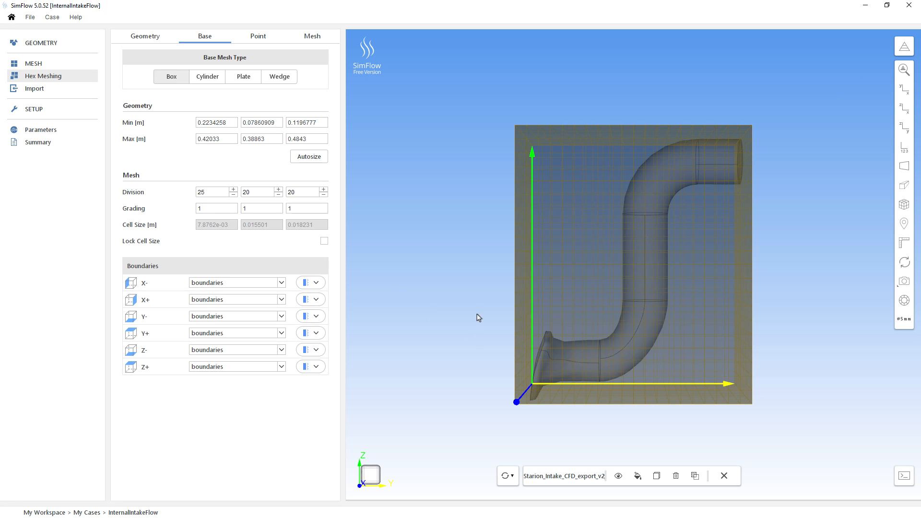
{"action": "scroll", "coordinate": [491, 333], "scroll_direction": "down", "scroll_amount": 1}
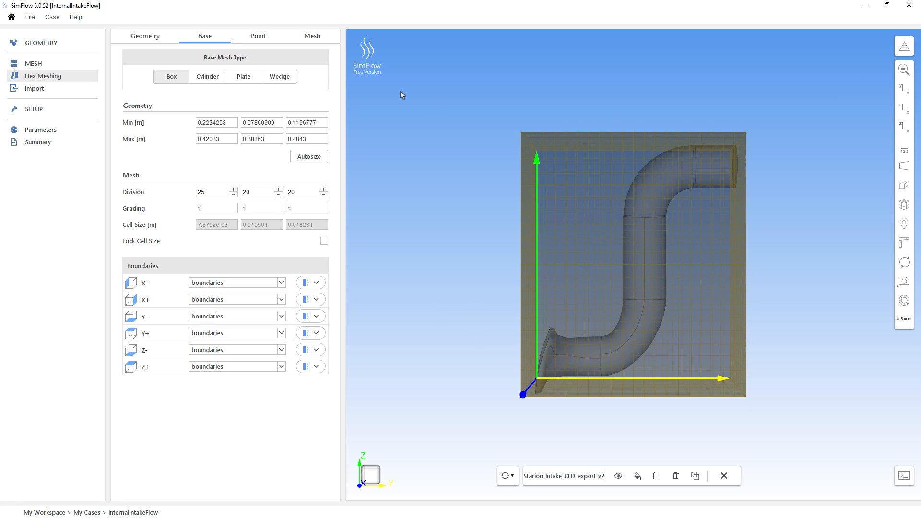
{"action": "left_click", "coordinate": [257, 37]}
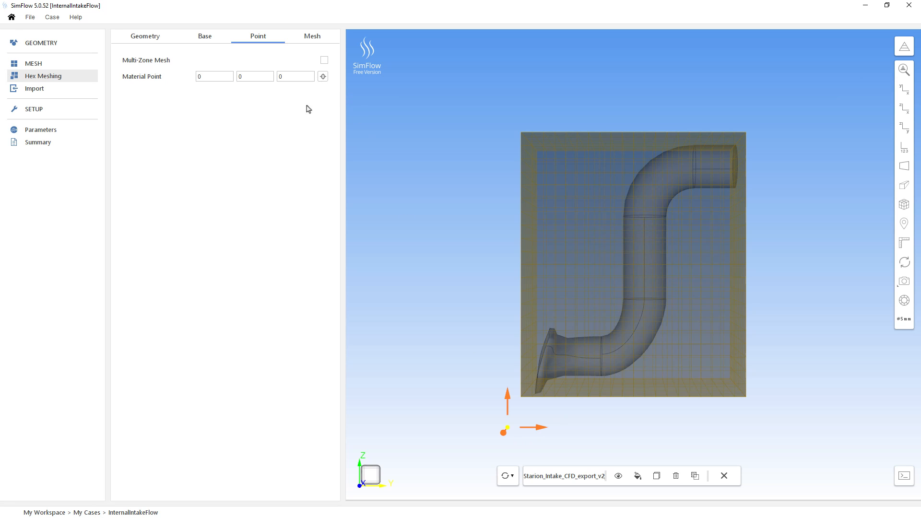
{"action": "double_click", "coordinate": [295, 76]}
{"action": "type", "text": "0.15"}
{"action": "key", "text": "Return"}
{"action": "left_click", "coordinate": [295, 76]}
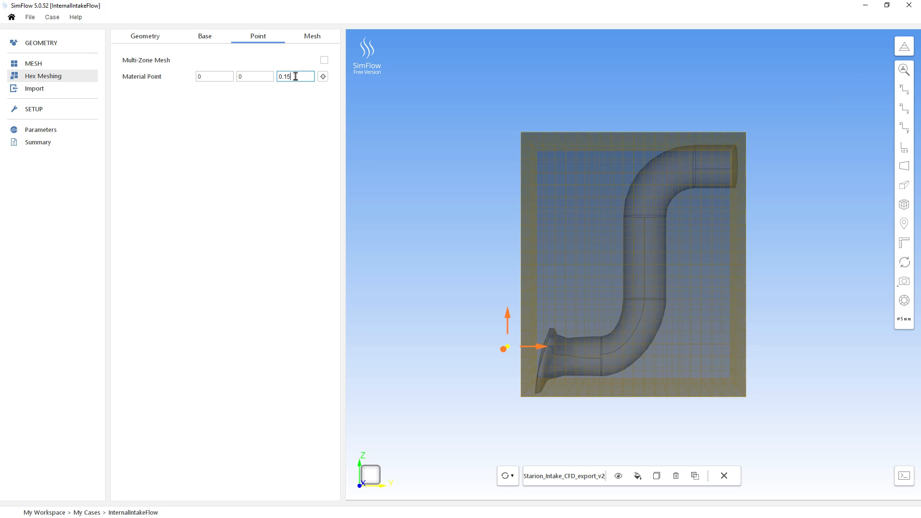
{"action": "key", "text": "BackSpace"}
{"action": "type", "text": "4"}
{"action": "key", "text": "Return"}
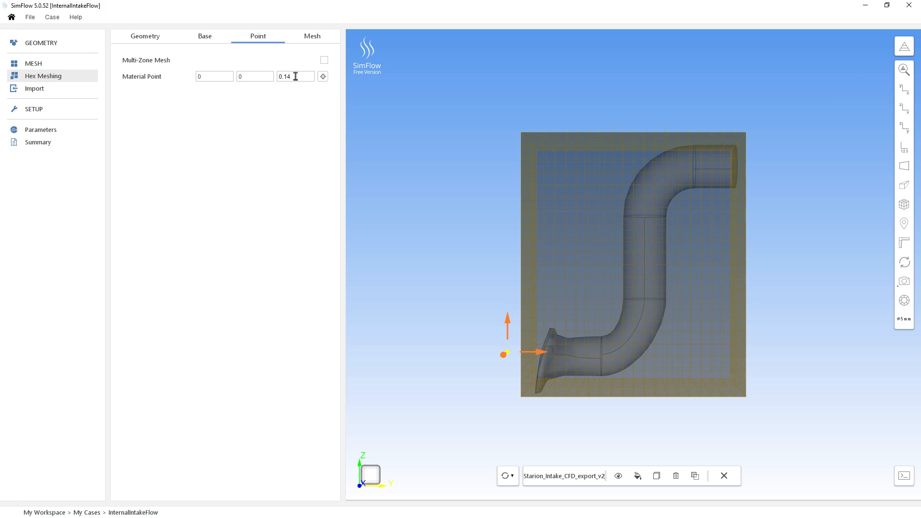
{"action": "double_click", "coordinate": [254, 76]}
{"action": "type", "text": ".15"}
{"action": "key", "text": "Tab"}
- Set the material point's X coordinate to 0.31, keeping Y at 0.15
{"action": "left_click_drag", "start_coordinate": [414, 233], "coordinate": [497, 240]}
{"action": "double_click", "coordinate": [221, 76]}
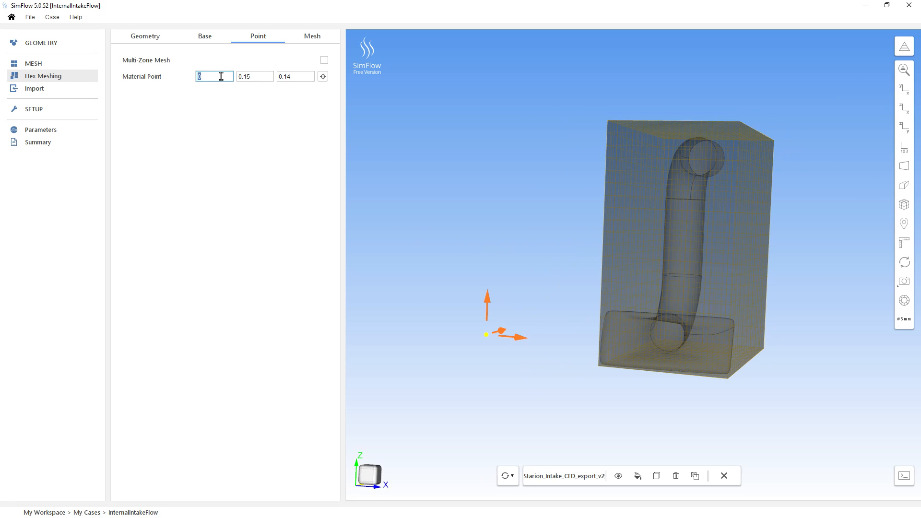
{"action": "type", "text": "0.31"}
{"action": "key", "text": "Tab"}
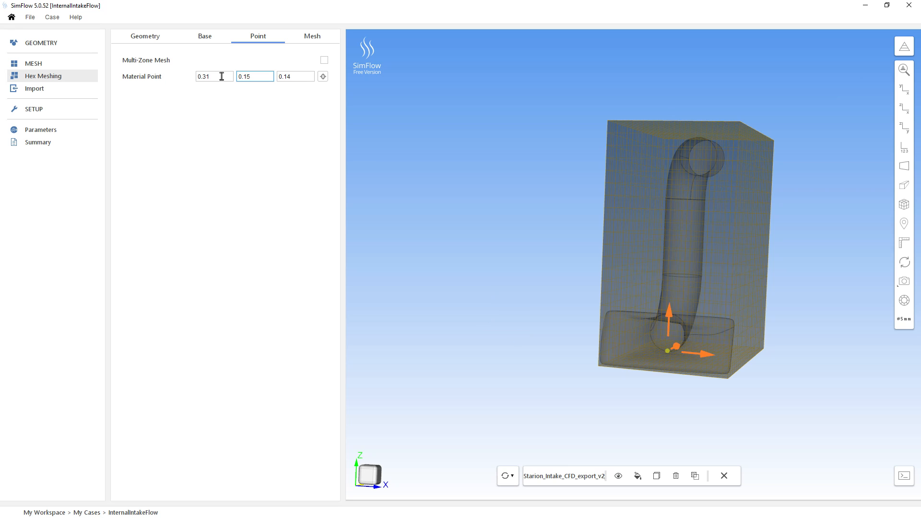
{"action": "type", "text": "0.15"}
- Check the material point against the duct's walls and raise its Z coordinate to 0.16 to centre it inside
{"action": "left_click_drag", "start_coordinate": [631, 275], "coordinate": [593, 266]}
{"action": "left_click_drag", "start_coordinate": [684, 337], "coordinate": [654, 336]}
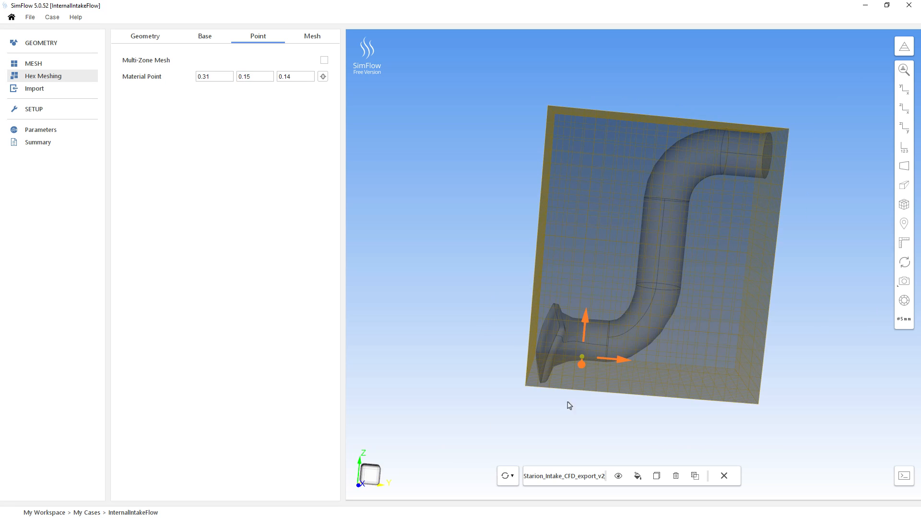
{"action": "left_click", "coordinate": [379, 474]}
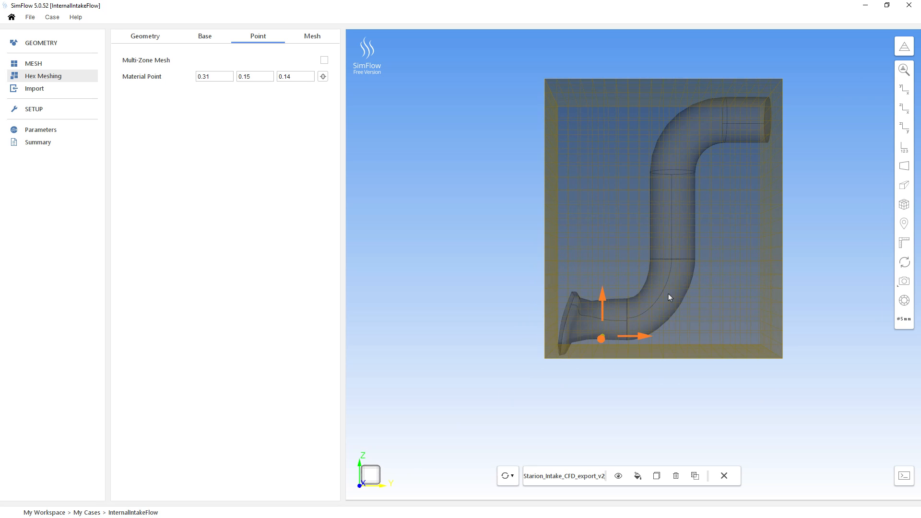
{"action": "scroll", "coordinate": [626, 331], "scroll_direction": "up", "scroll_amount": 2}
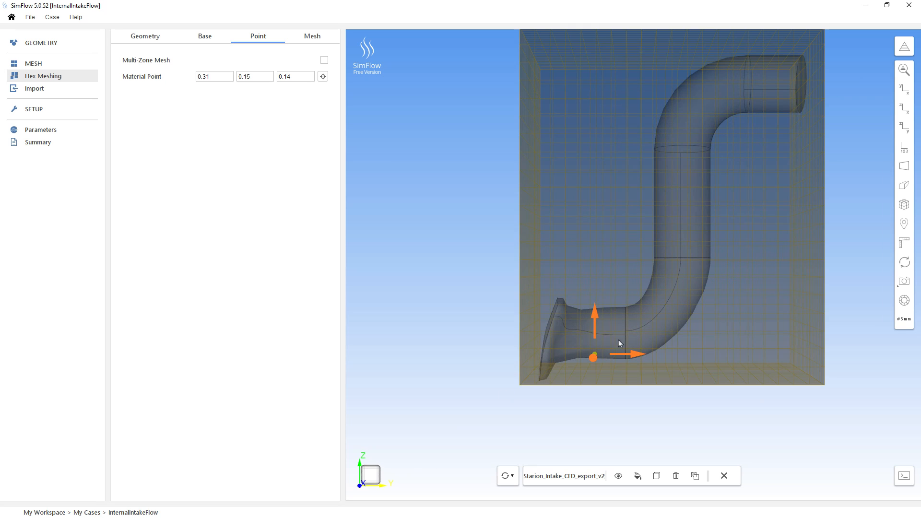
{"action": "left_click", "coordinate": [301, 77]}
{"action": "type", "text": "5"}
{"action": "key", "text": "Return"}
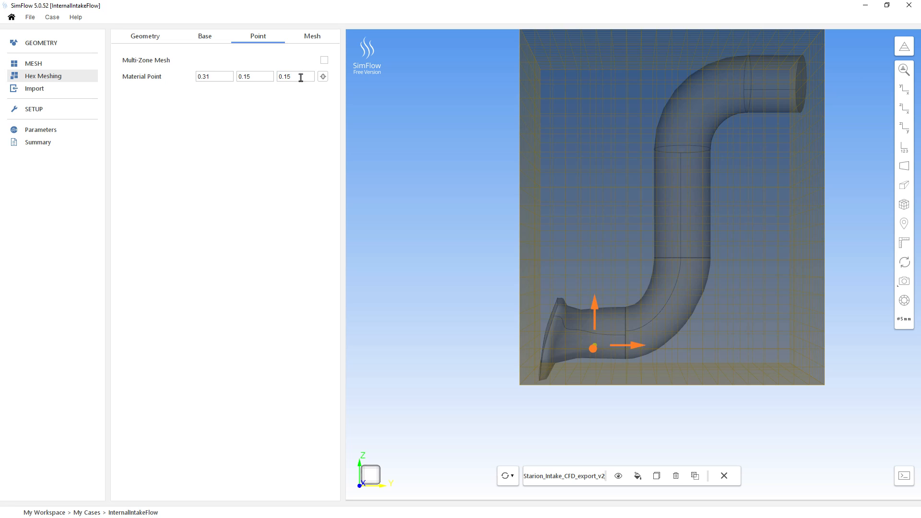
{"action": "left_click", "coordinate": [301, 77]}
{"action": "type", "text": "6"}
{"action": "key", "text": "Return"}
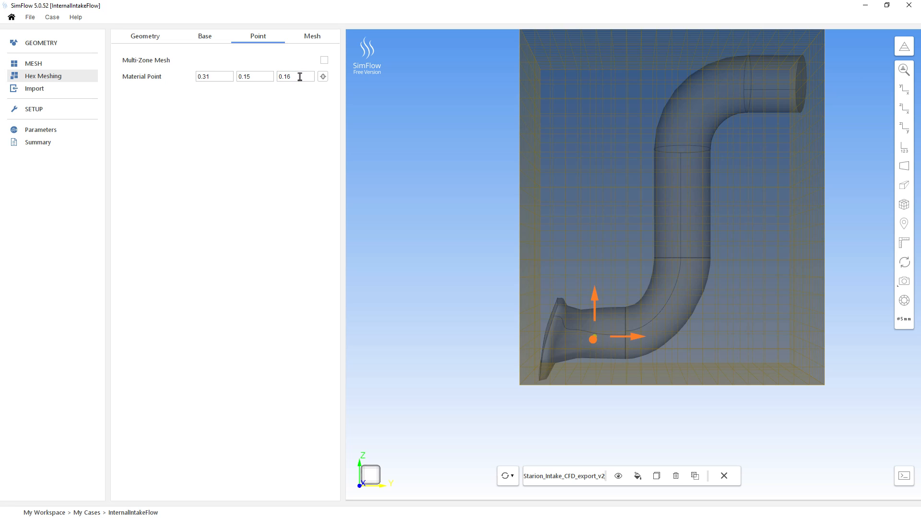
- Generate the hex mesh of the intake duct in serial mode
{"action": "left_click_drag", "start_coordinate": [525, 283], "coordinate": [618, 358]}
{"action": "left_click", "coordinate": [309, 37]}
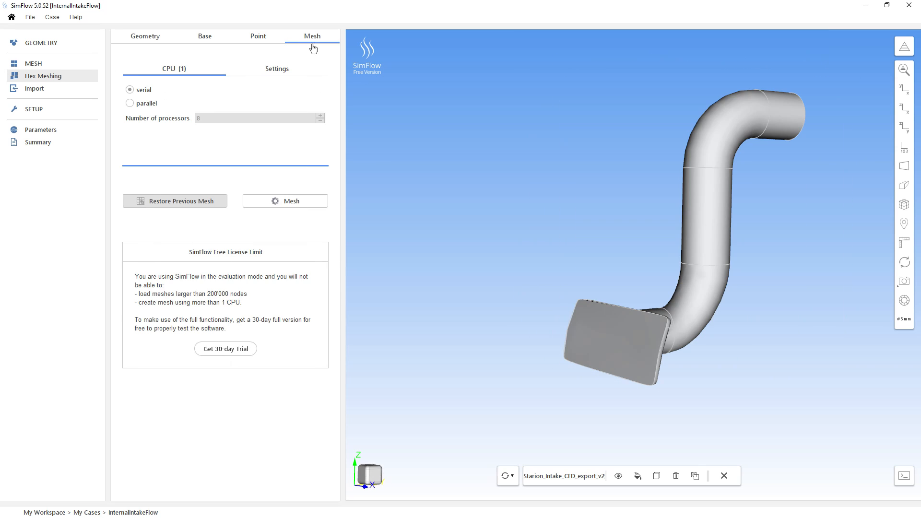
{"action": "left_click", "coordinate": [294, 204]}
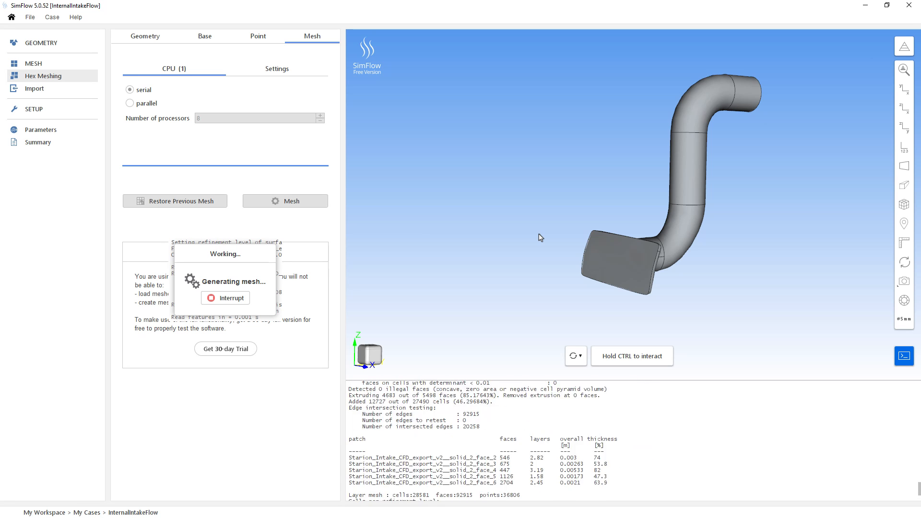
{"action": "left_click_drag", "start_coordinate": [761, 306], "coordinate": [655, 269], "text": "ctrl"}
{"action": "left_click_drag", "start_coordinate": [706, 298], "coordinate": [792, 234], "text": "ctrl"}
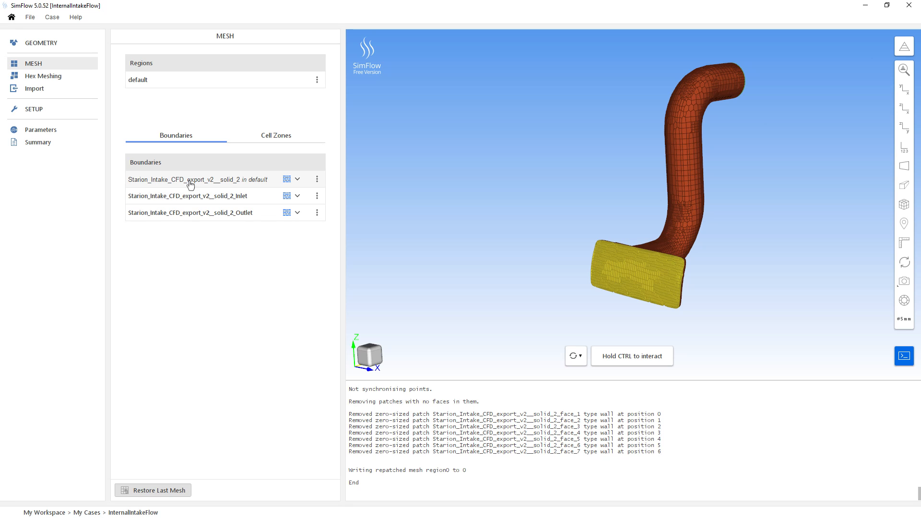
- Change the boundary type of the duct's Inlet and Outlet to Patch
{"action": "left_click", "coordinate": [298, 196]}
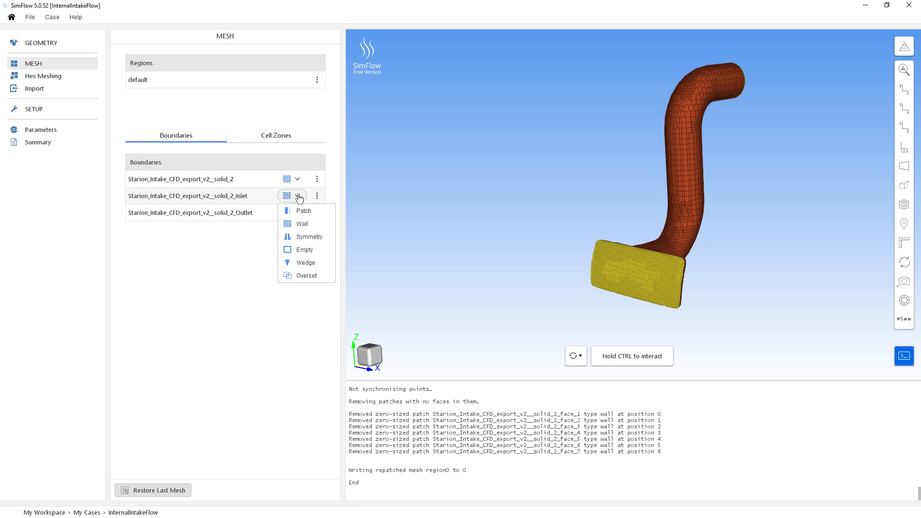
{"action": "left_click", "coordinate": [310, 208]}
{"action": "left_click", "coordinate": [302, 214]}
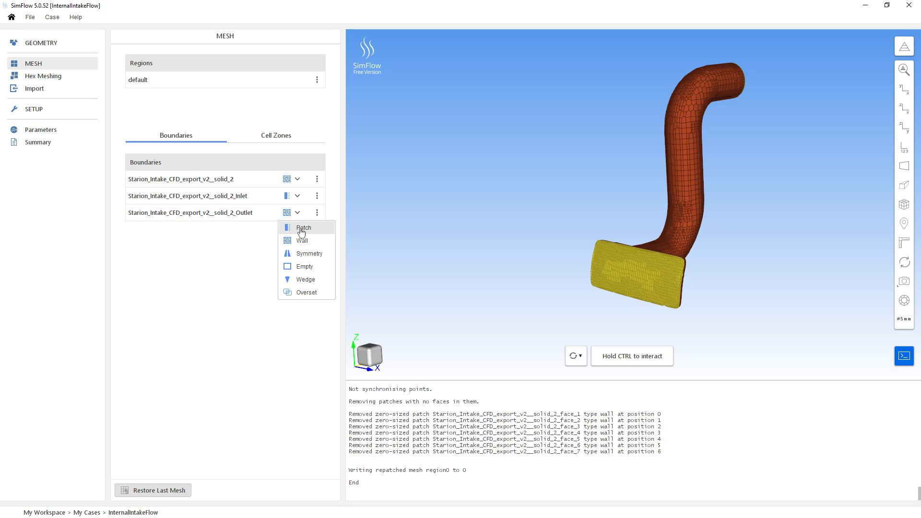
{"action": "left_click", "coordinate": [303, 229]}
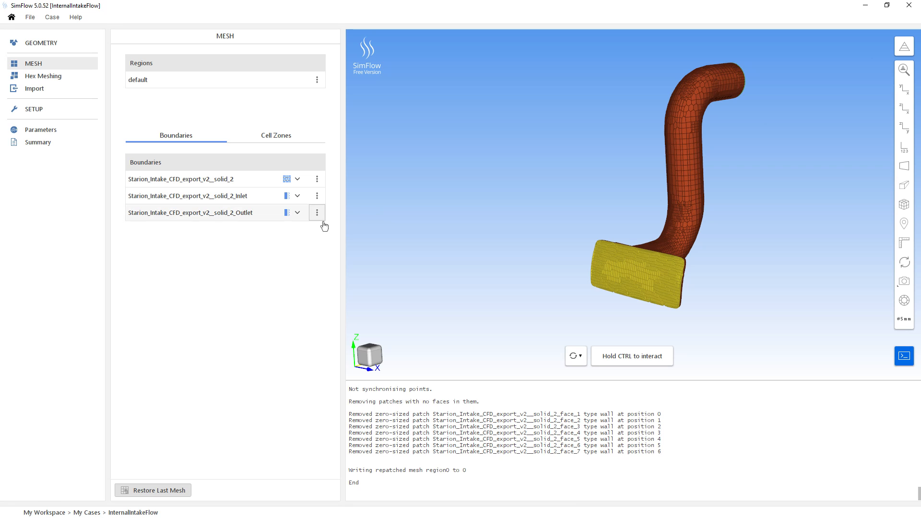
- Filter the solvers to steady-state incompressible flow and select the SIMPLE solver for the case
{"action": "left_click", "coordinate": [40, 113]}
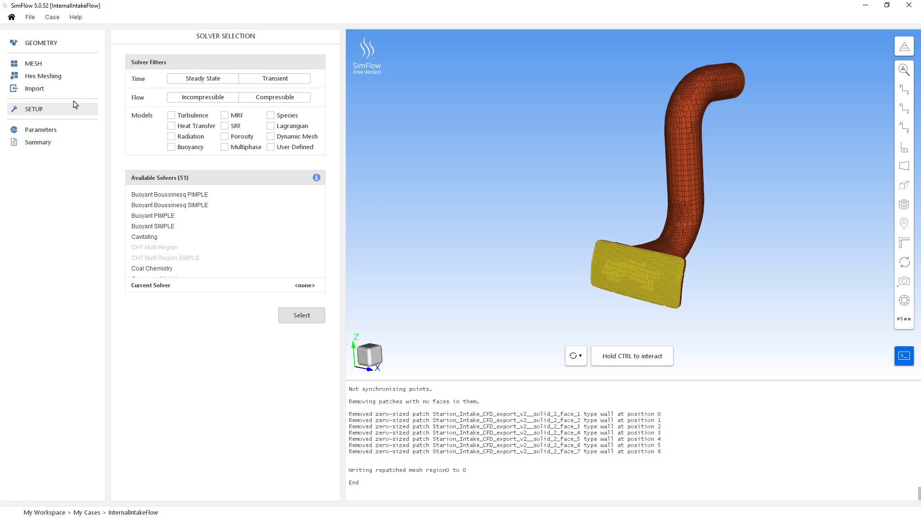
{"action": "left_click", "coordinate": [210, 80]}
{"action": "left_click", "coordinate": [212, 99]}
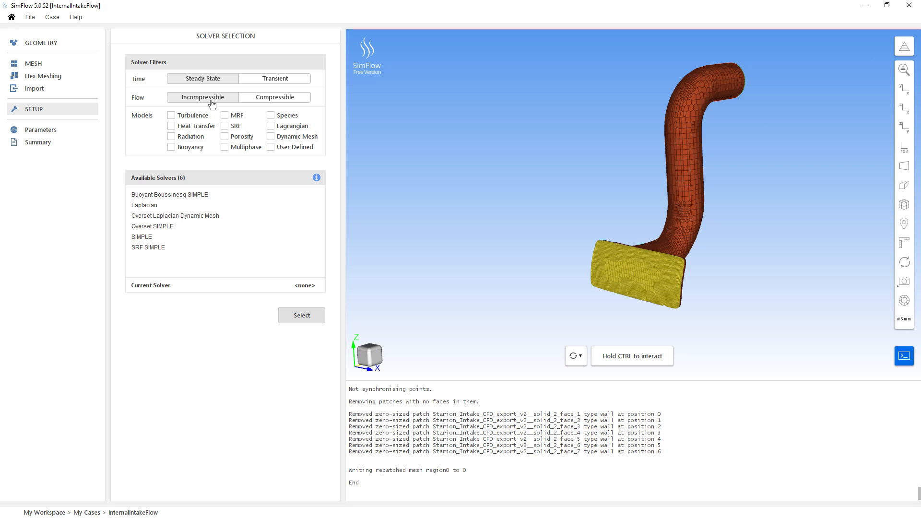
{"action": "left_click", "coordinate": [145, 239]}
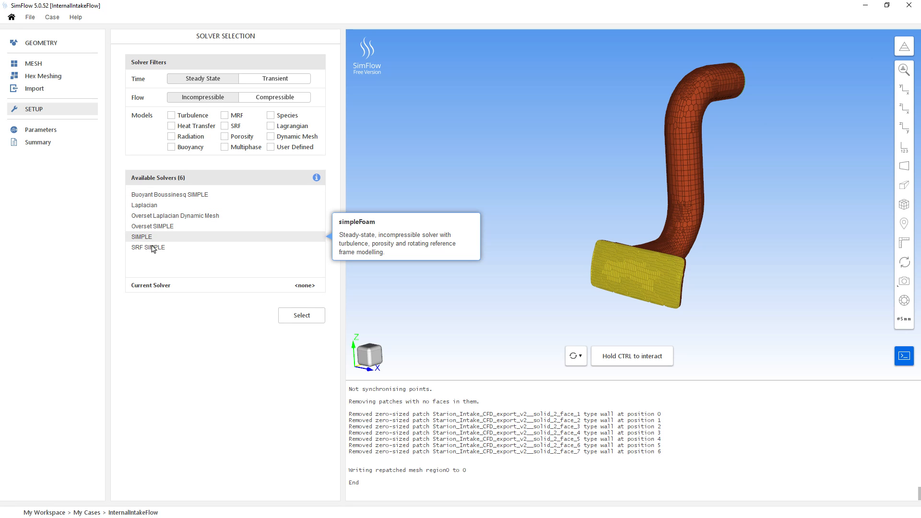
{"action": "left_click", "coordinate": [302, 317]}
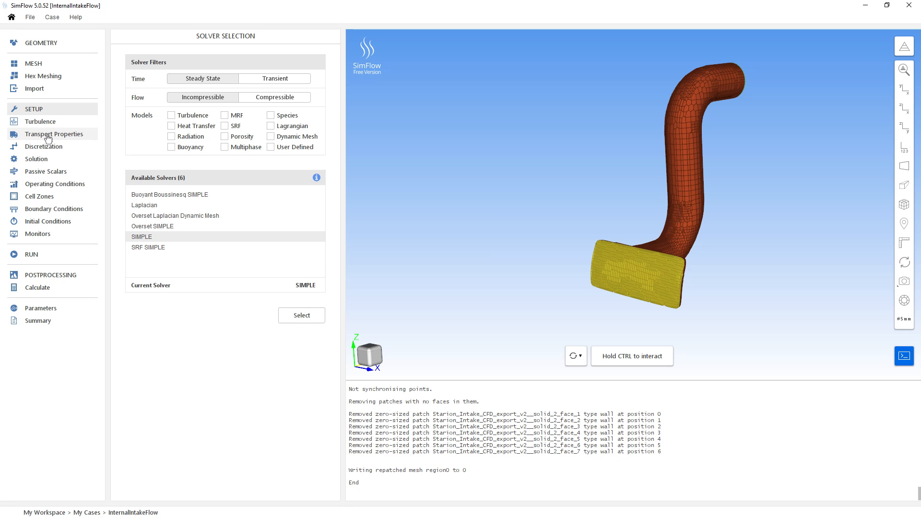
- Set the turbulence modeling to RANS and open the transport properties
{"action": "left_click", "coordinate": [46, 125]}
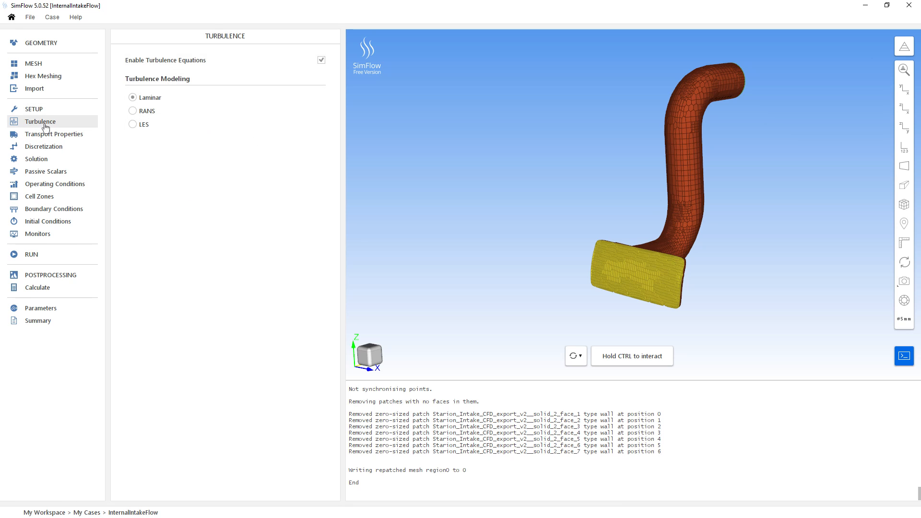
{"action": "left_click", "coordinate": [133, 111]}
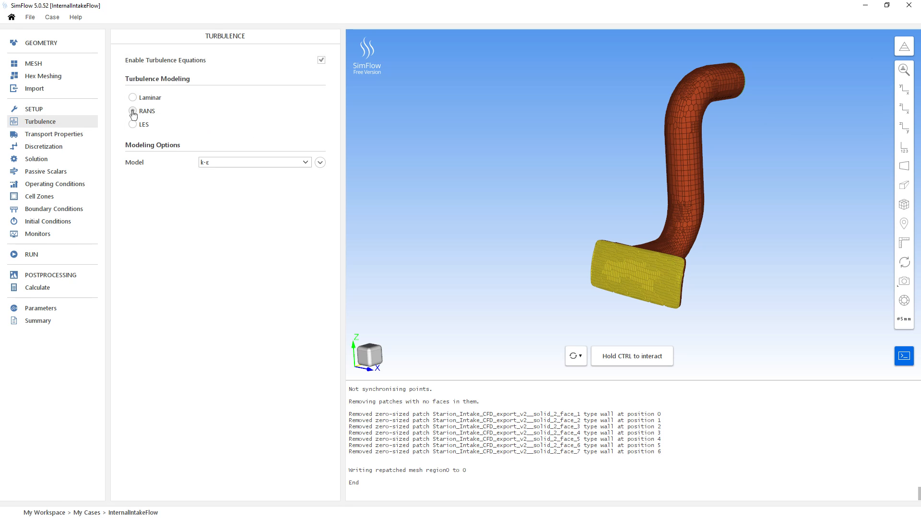
{"action": "left_click", "coordinate": [228, 162]}
{"action": "left_click", "coordinate": [50, 136]}
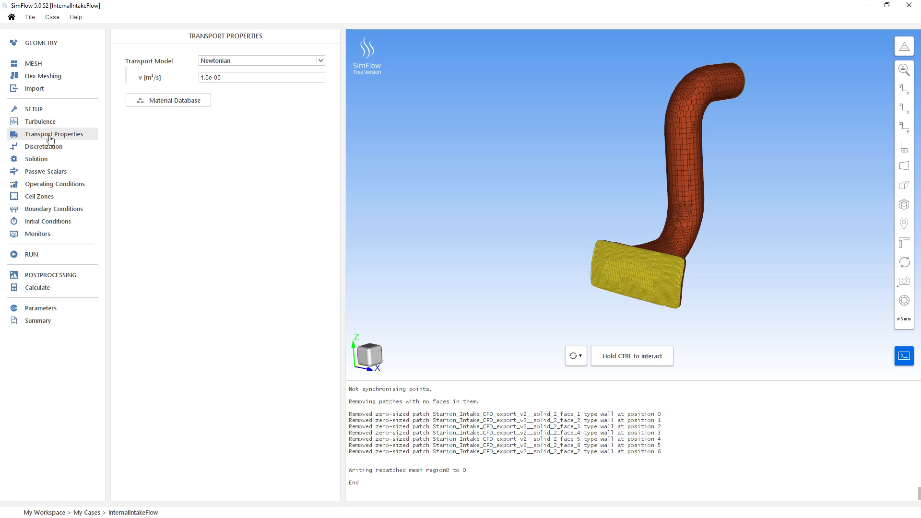
- Load air from the material database as the Newtonian fluid for the transport properties
{"action": "left_click", "coordinate": [184, 100]}
{"action": "left_click", "coordinate": [134, 167]}
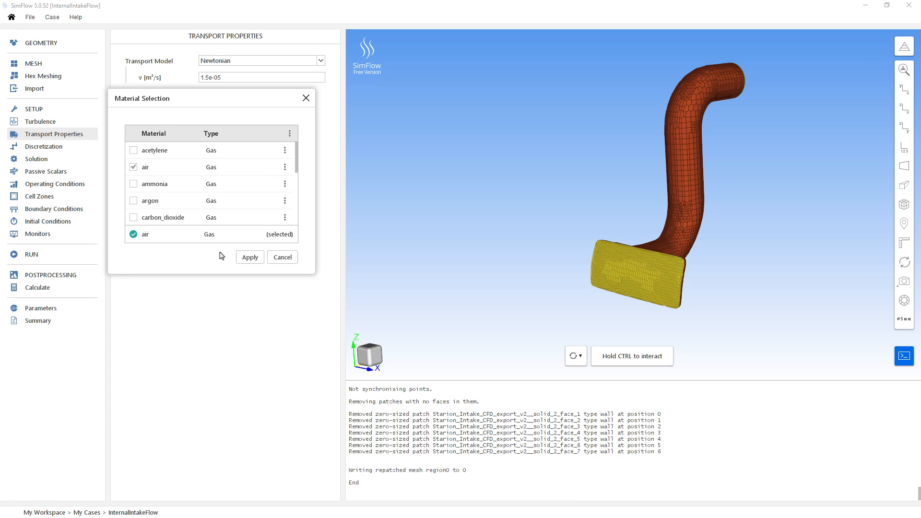
{"action": "left_click", "coordinate": [249, 259]}
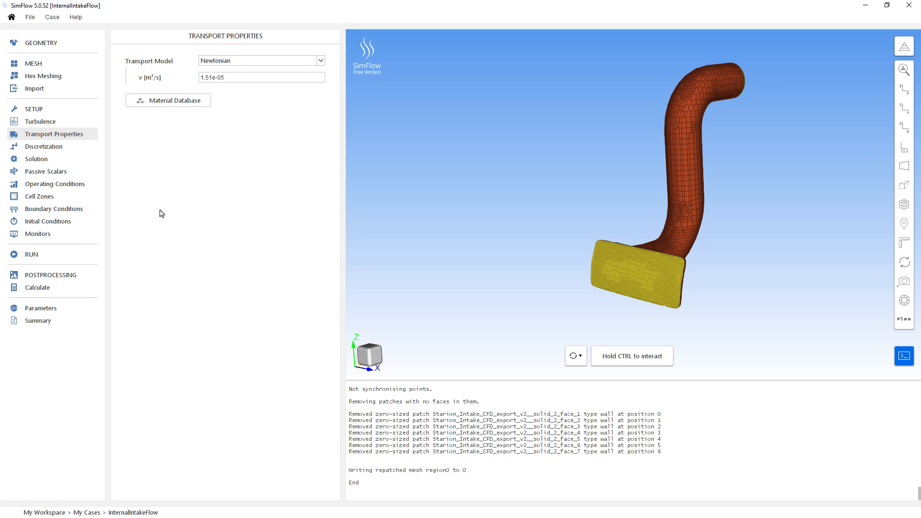
- Set the boundary condition of the duct's Outlet to Pressure Outlet
{"action": "left_click", "coordinate": [63, 213]}
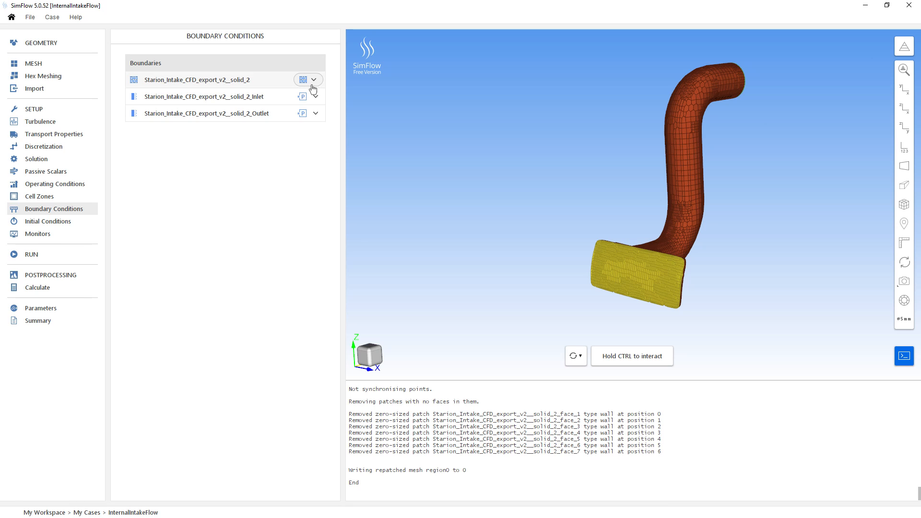
{"action": "left_click", "coordinate": [315, 115]}
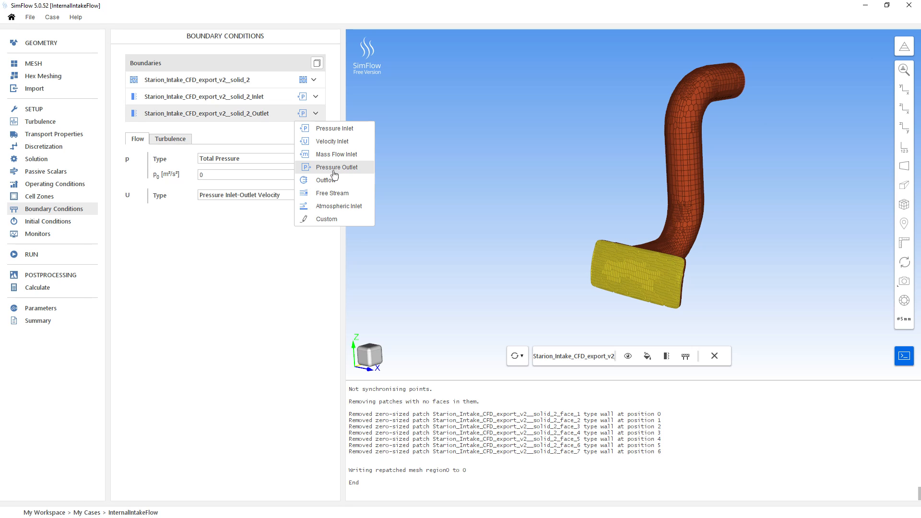
{"action": "left_click", "coordinate": [335, 174]}
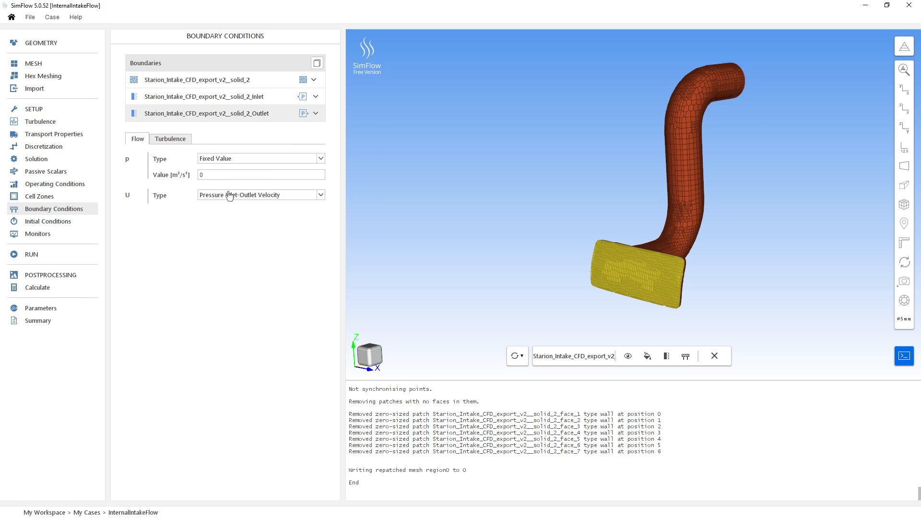
- Set the duct's Inlet to Free Stream with a pressure value of 127 m²/s² and a velocity of 0, 28, 0 m/s
{"action": "left_click", "coordinate": [315, 97]}
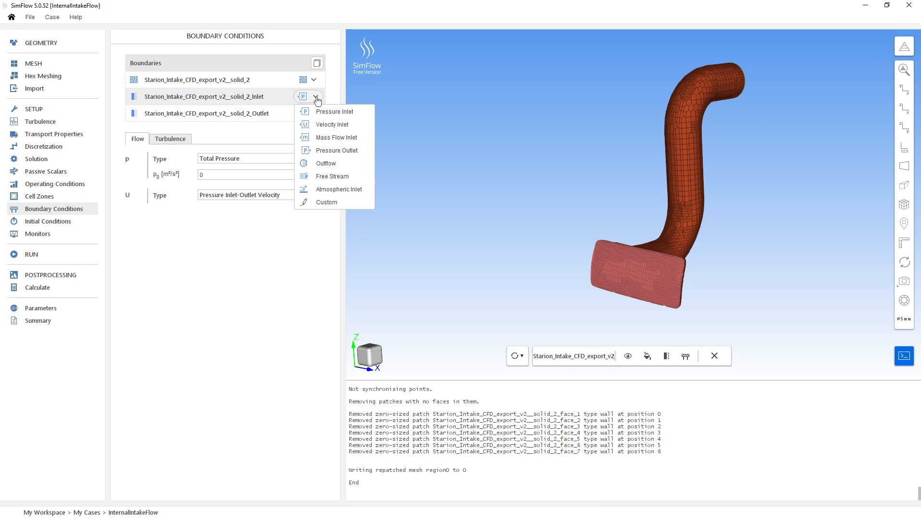
{"action": "left_click", "coordinate": [339, 178]}
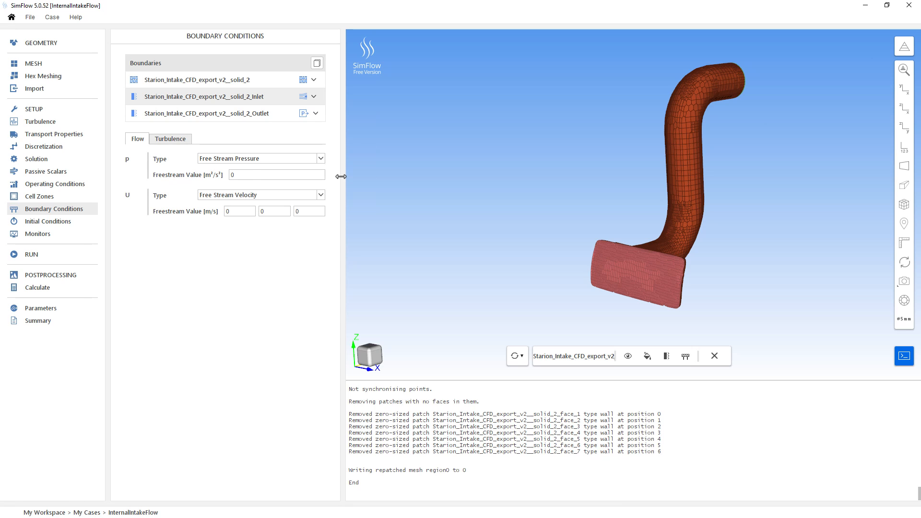
{"action": "double_click", "coordinate": [248, 177]}
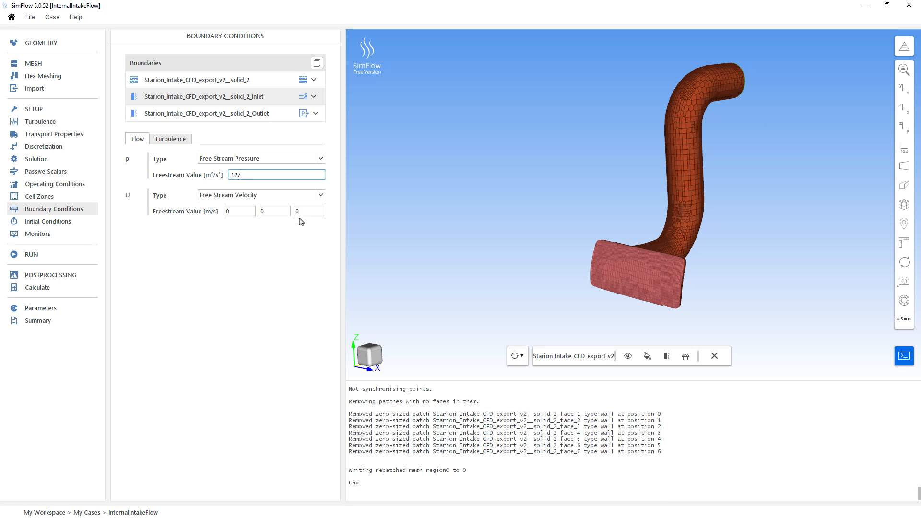
{"action": "double_click", "coordinate": [275, 211]}
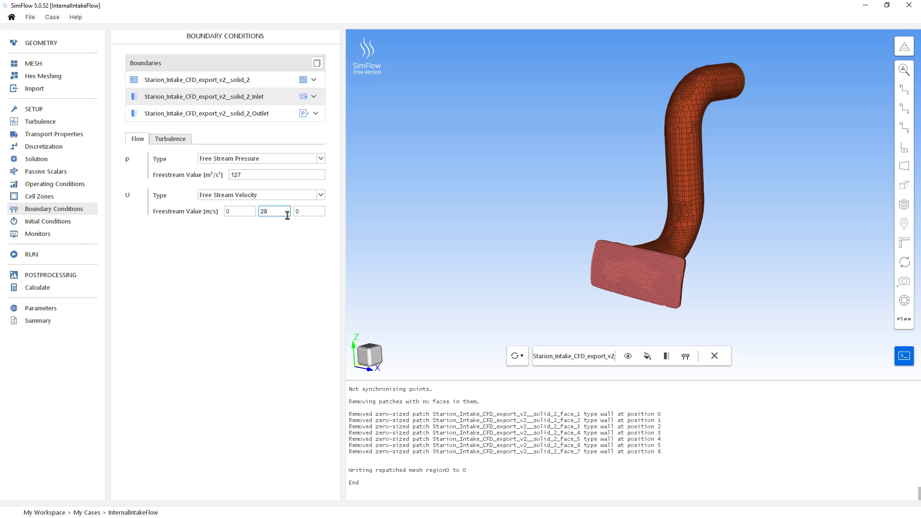
{"action": "key", "text": "Tab"}
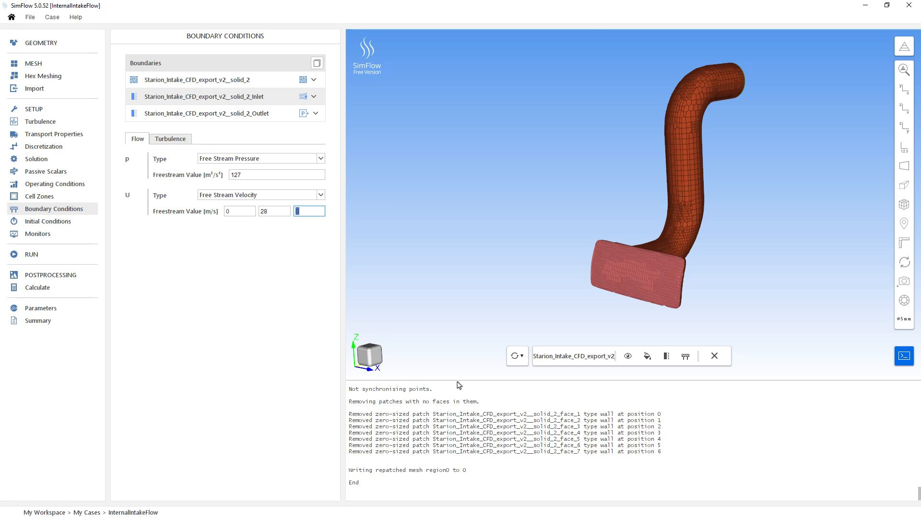
{"action": "mouse_move", "coordinate": [433, 355]}
{"action": "middle_mouse_down"}
{"action": "mouse_move", "coordinate": [444, 356]}
{"action": "mouse_move", "coordinate": [438, 341]}
{"action": "middle_mouse_up"}
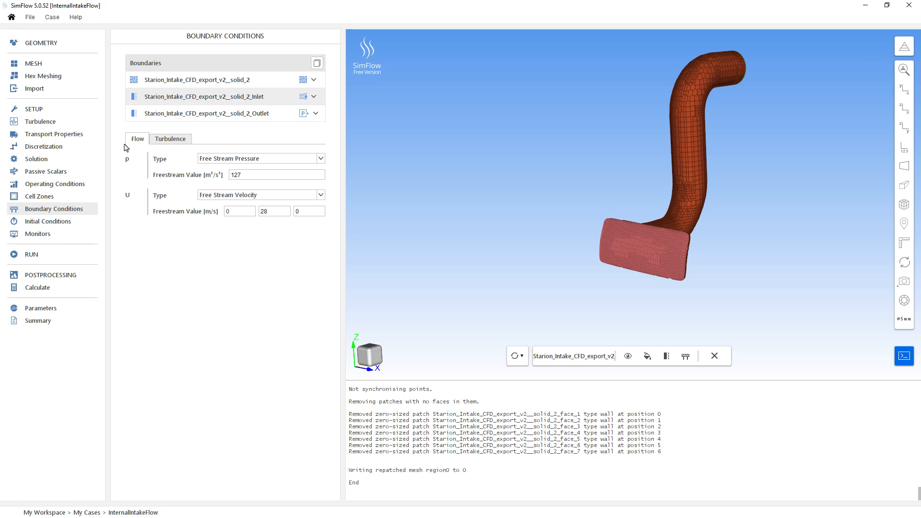
- Select the fields p and U for the sampling monitors
{"action": "left_click", "coordinate": [43, 235]}
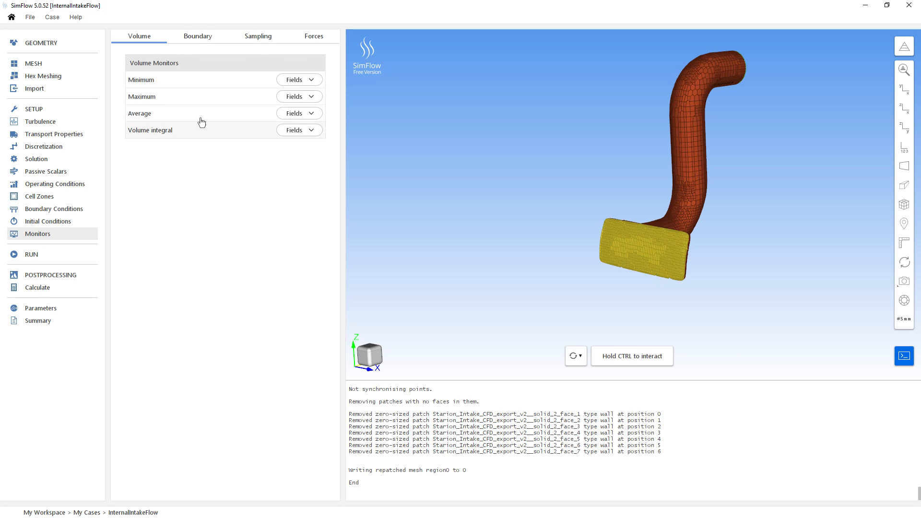
{"action": "left_click", "coordinate": [266, 43]}
{"action": "left_click", "coordinate": [297, 64]}
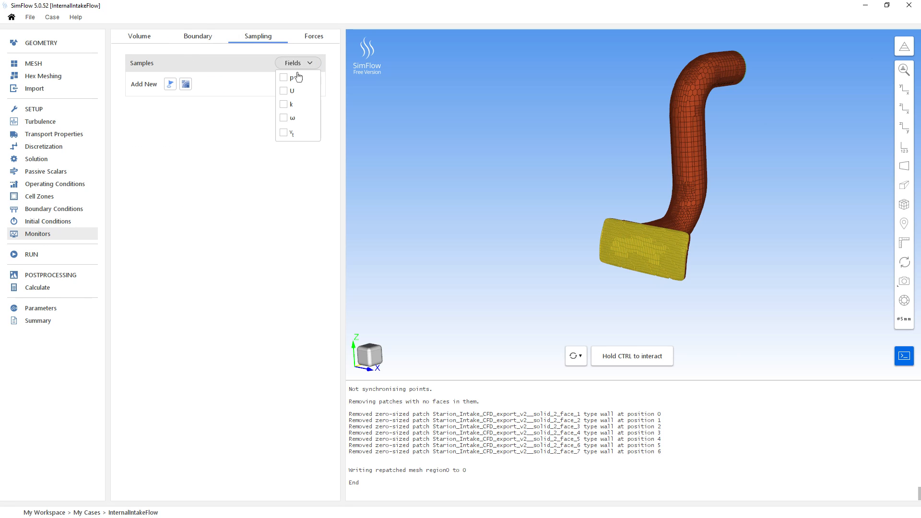
{"action": "left_click", "coordinate": [286, 80]}
{"action": "left_click", "coordinate": [185, 85]}
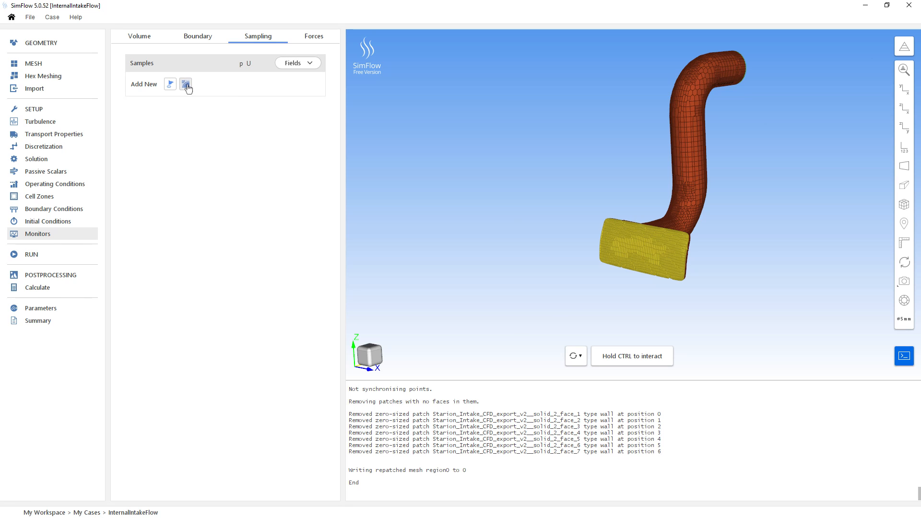
- Add a sampling slice with normal 0, 0, 1 and place it at Z 0.16 m
{"action": "left_click", "coordinate": [186, 85]}
{"action": "right_click_drag", "start_coordinate": [484, 227], "coordinate": [485, 253]}
{"action": "left_click_drag", "start_coordinate": [639, 291], "coordinate": [596, 279]}
{"action": "left_click", "coordinate": [371, 356]}
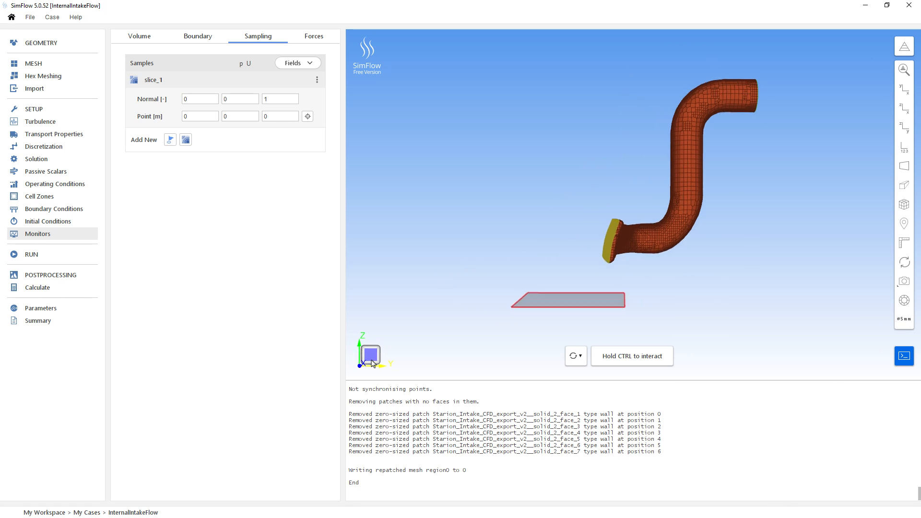
{"action": "left_click", "coordinate": [272, 117]}
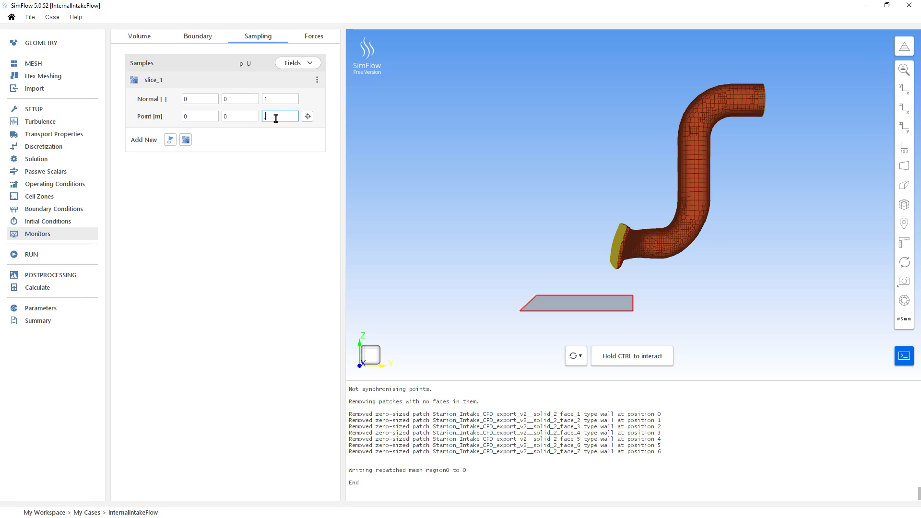
{"action": "type", "text": "0.16"}
{"action": "key", "text": "Return"}
{"action": "left_click_drag", "start_coordinate": [699, 270], "coordinate": [622, 248]}
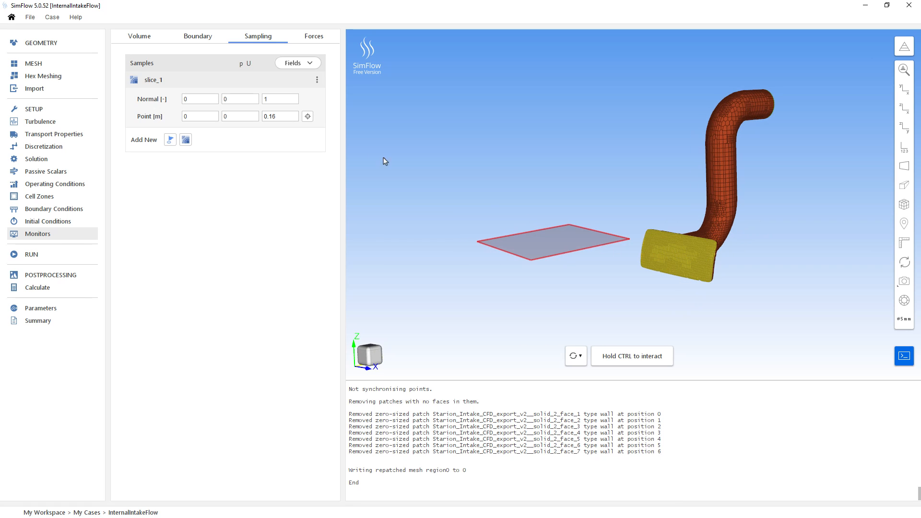
- Add a second sampling slice with normal 1, 0, 0 through the point 0.31, 0, 0 m
{"action": "left_click", "coordinate": [186, 140]}
{"action": "double_click", "coordinate": [203, 118]}
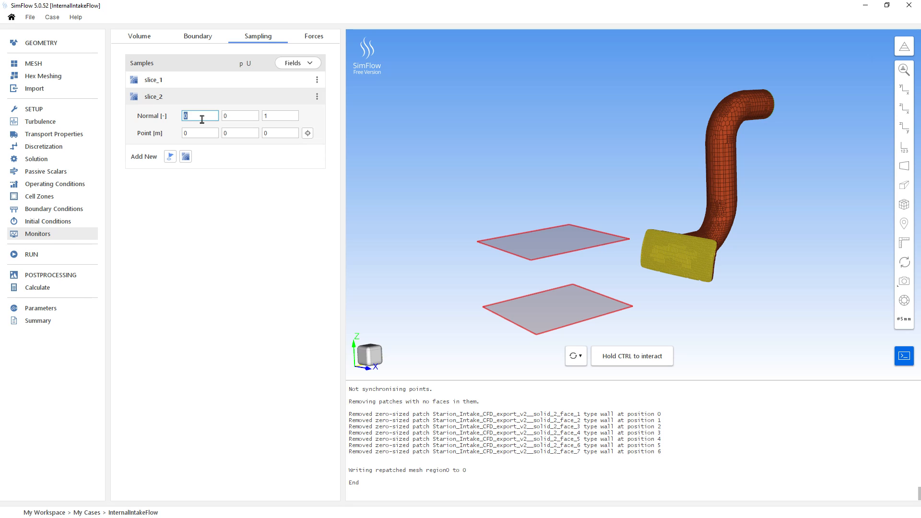
{"action": "type", "text": "1"}
{"action": "double_click", "coordinate": [267, 117]}
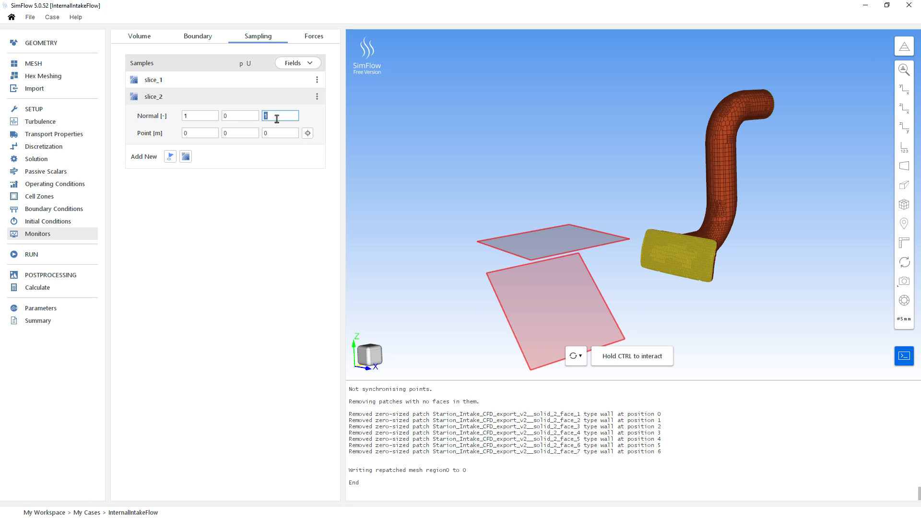
{"action": "type", "text": "0"}
{"action": "double_click", "coordinate": [201, 136]}
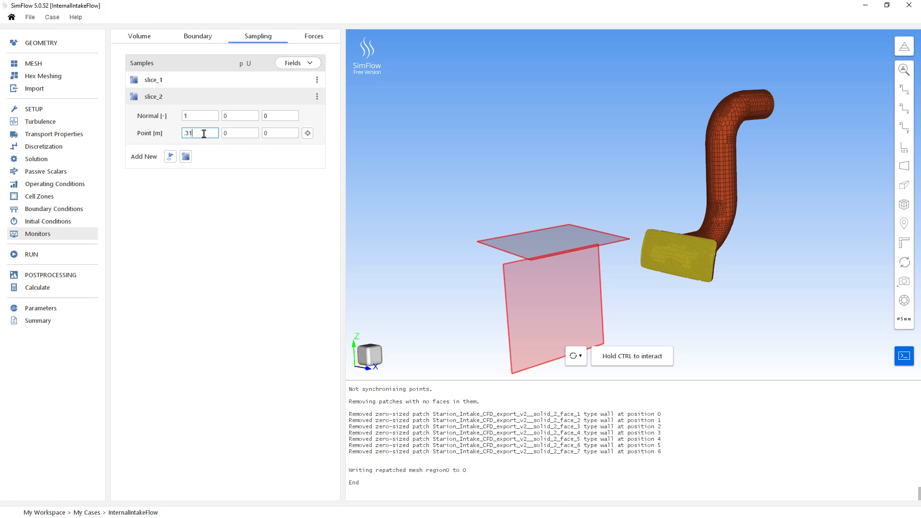
{"action": "key", "text": "Return"}
{"action": "left_click_drag", "start_coordinate": [619, 229], "coordinate": [595, 224], "text": "ctrl"}
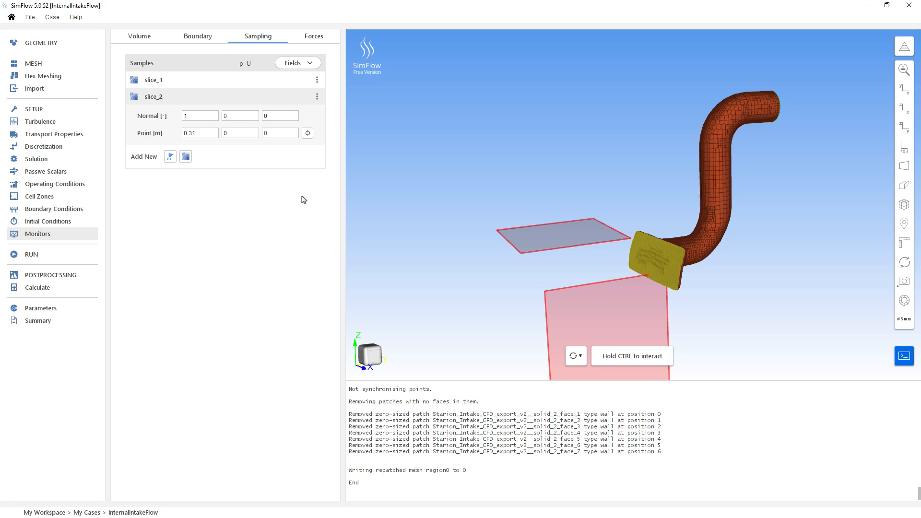
- Run the simulation for 100 iterations, display the slice results and dismiss the completion message
{"action": "left_click", "coordinate": [63, 253]}
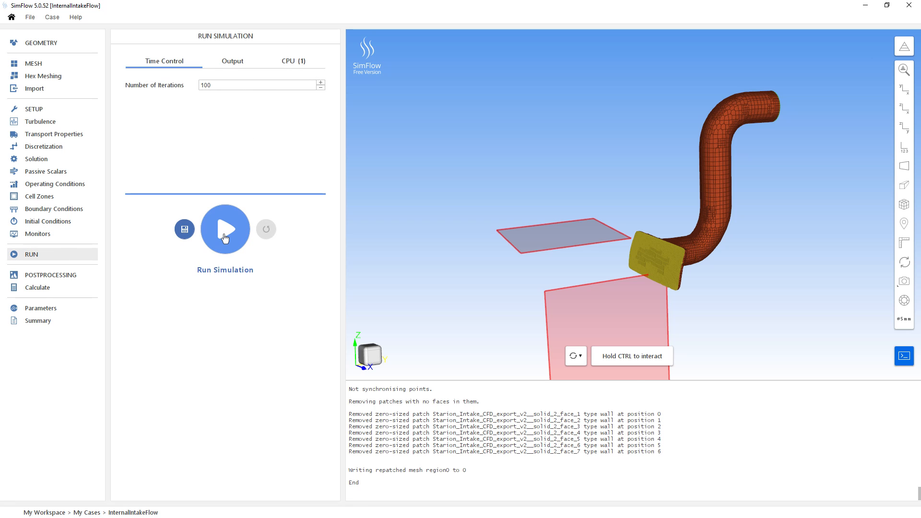
{"action": "left_click", "coordinate": [225, 238]}
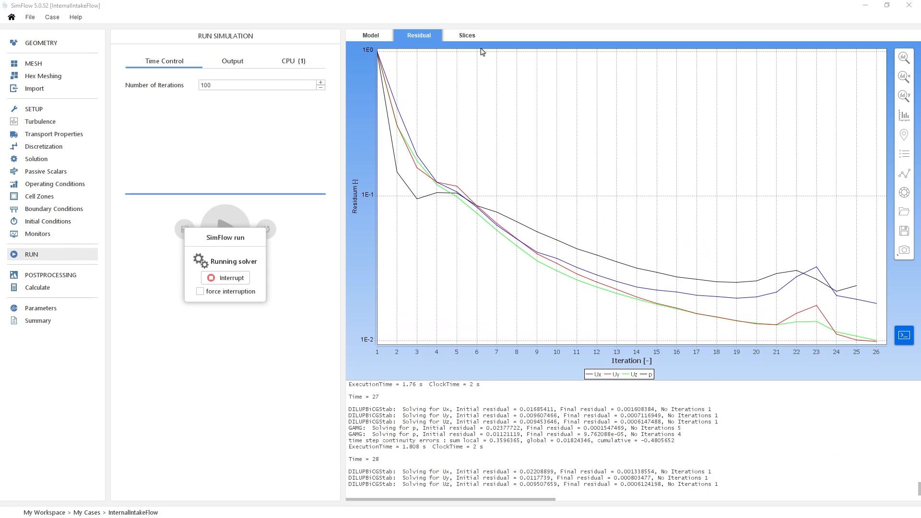
{"action": "left_click", "coordinate": [465, 37]}
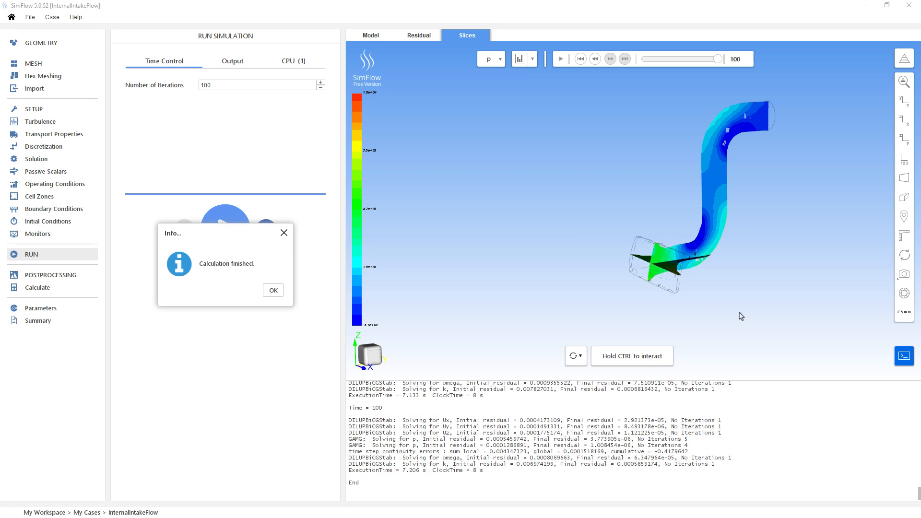
{"action": "left_click", "coordinate": [273, 291]}
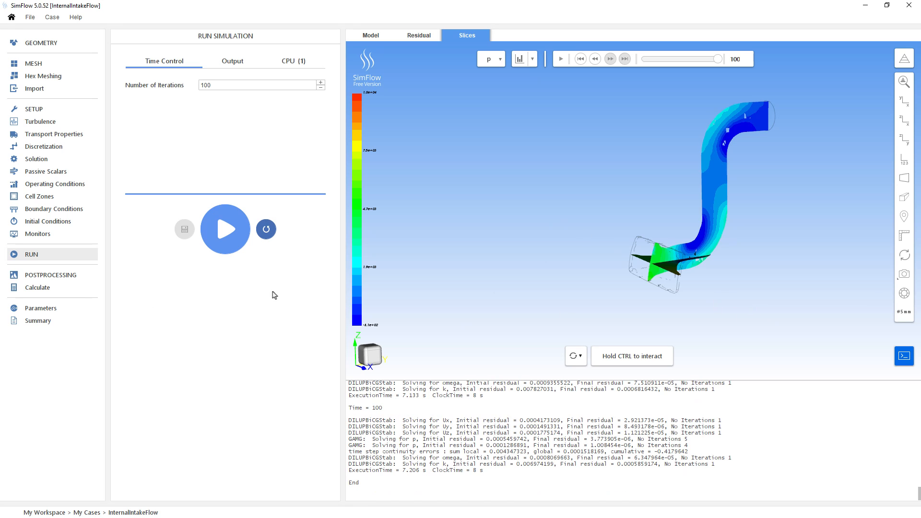
- Examine the pressure distribution on the duct's lengthwise slice in a side view
{"action": "left_click", "coordinate": [373, 355]}
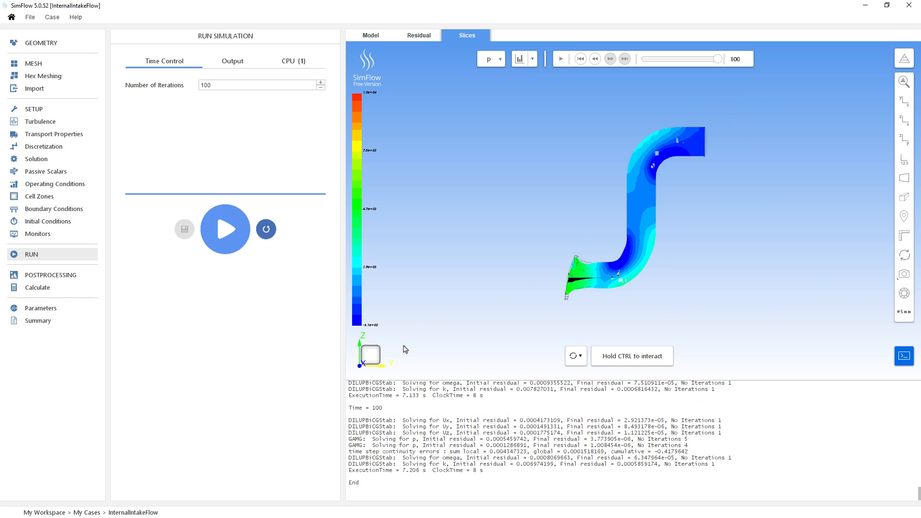
{"action": "scroll", "coordinate": [583, 306], "scroll_direction": "up", "scroll_amount": 2, "text": "ctrl"}
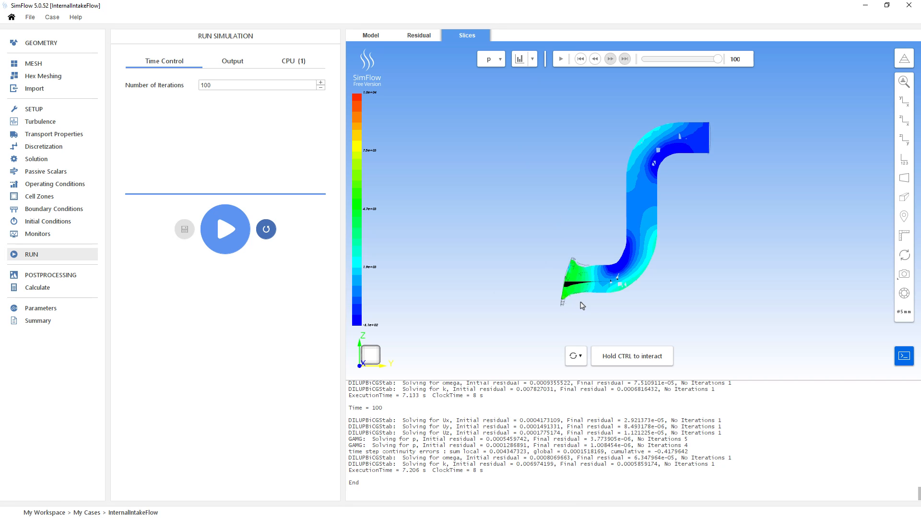
{"action": "scroll", "coordinate": [586, 313], "scroll_direction": "up", "scroll_amount": 3, "text": "ctrl"}
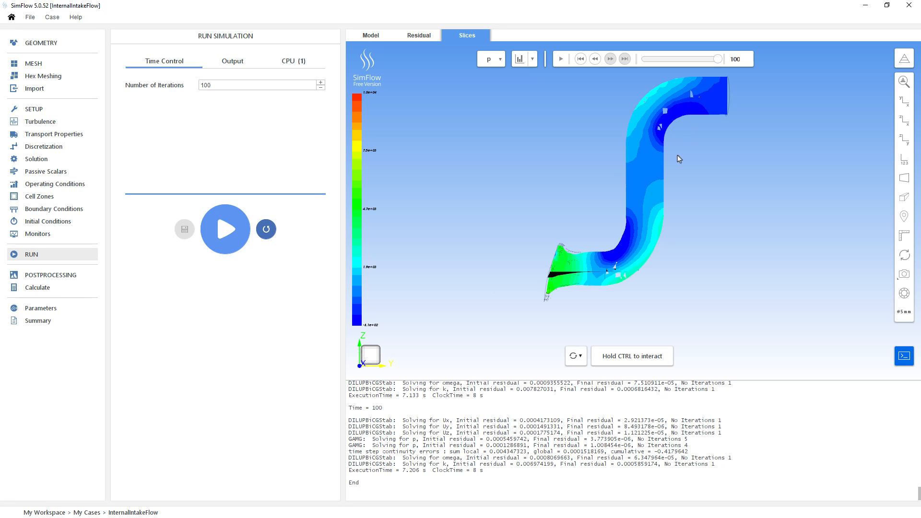
- Color the slices by velocity U and examine the duct's bends from the side and the inlet funnel from above
{"action": "left_click", "coordinate": [500, 59]}
{"action": "left_click", "coordinate": [486, 98]}
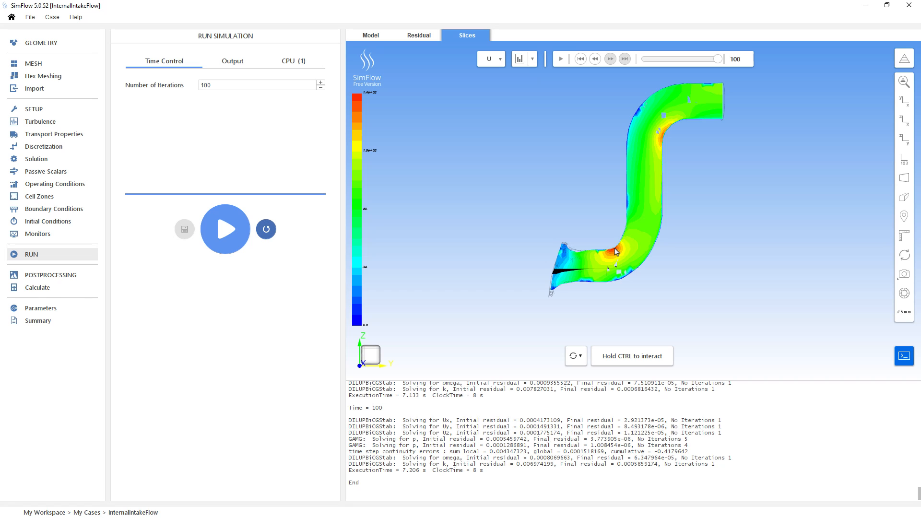
{"action": "left_click_drag", "start_coordinate": [615, 251], "coordinate": [633, 261]}
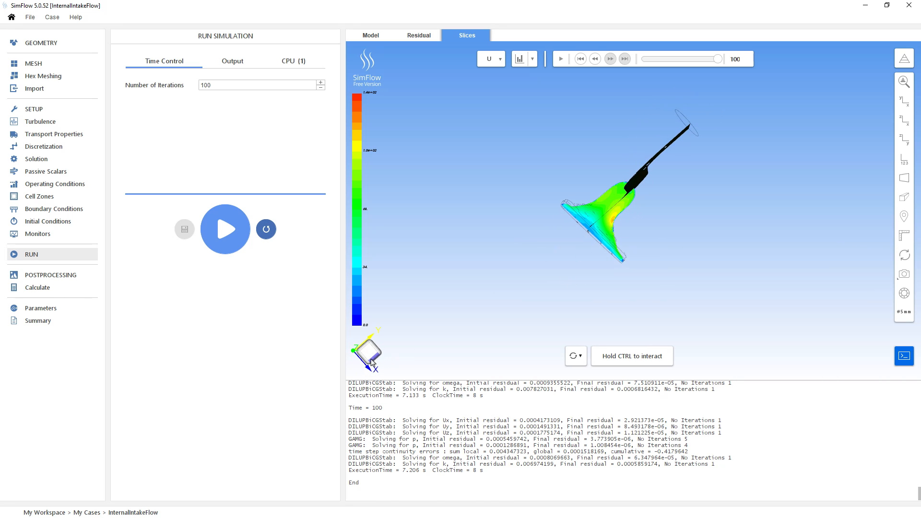
{"action": "left_click", "coordinate": [372, 364]}
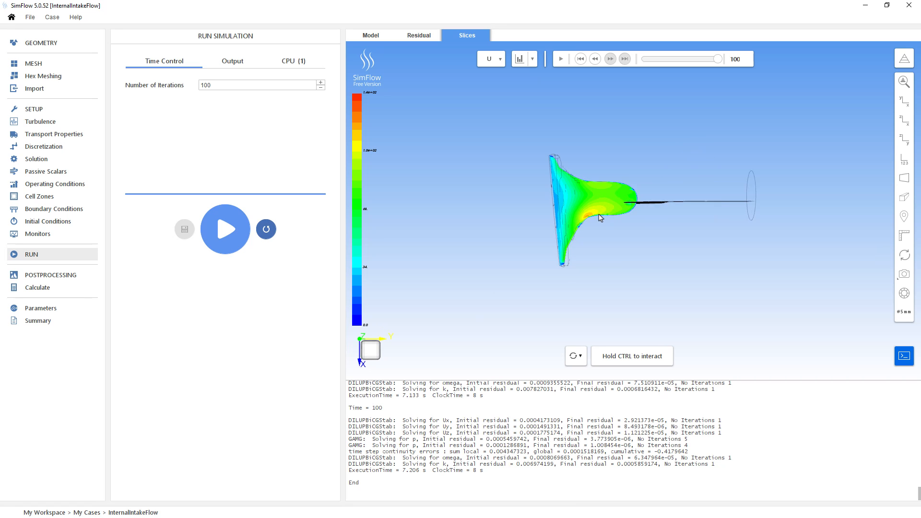
{"action": "scroll", "coordinate": [600, 219], "scroll_direction": "up", "scroll_amount": 5}
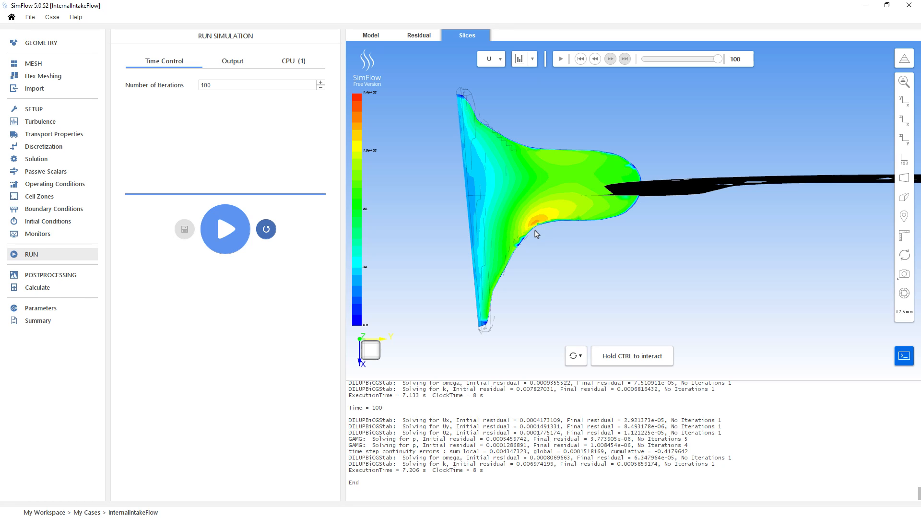
- Color the slices by pressure p and examine the inlet funnel from above and both slices at an angle
{"action": "left_click", "coordinate": [501, 62]}
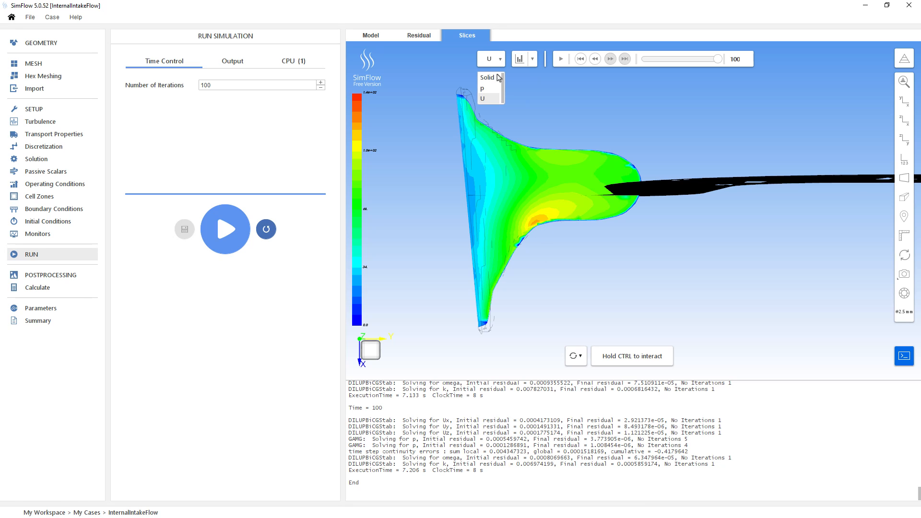
{"action": "left_click", "coordinate": [490, 89]}
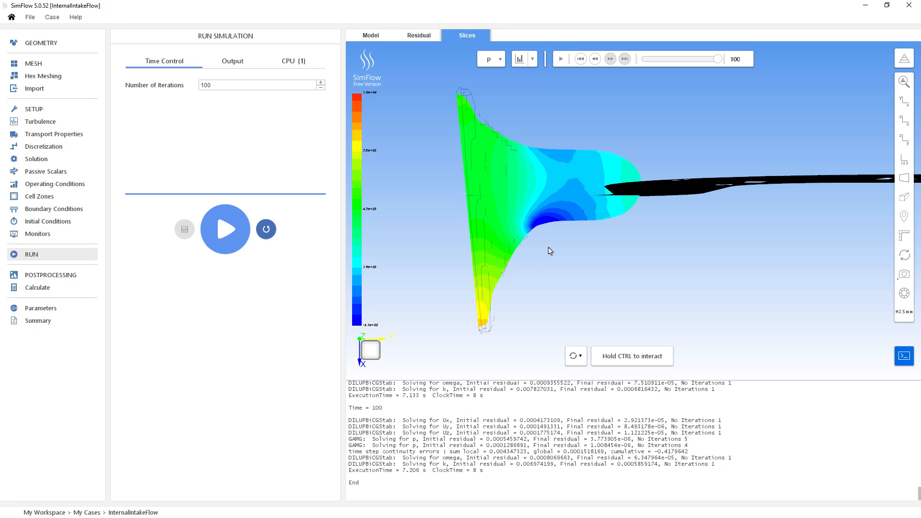
{"action": "left_click_drag", "start_coordinate": [544, 240], "coordinate": [599, 308]}
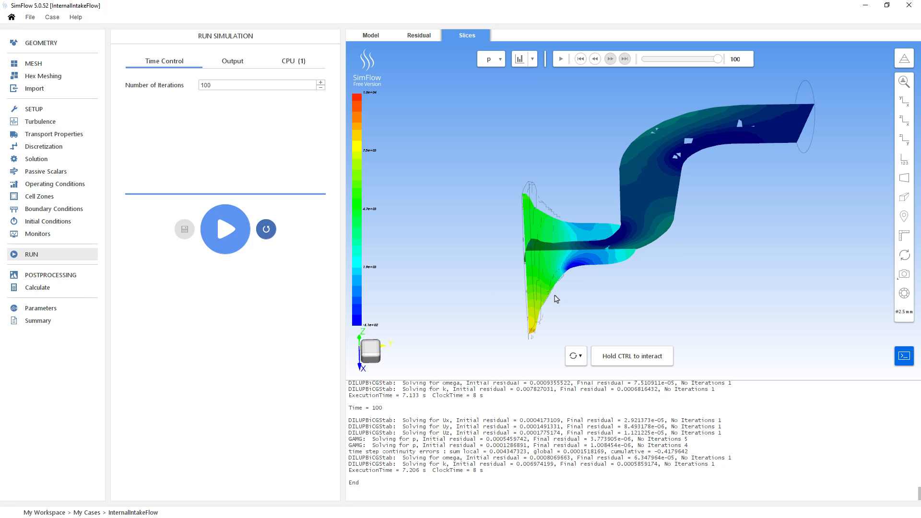
- Export the simulation results in Fluent format
{"action": "left_click_drag", "start_coordinate": [589, 267], "coordinate": [654, 203], "text": "ctrl"}
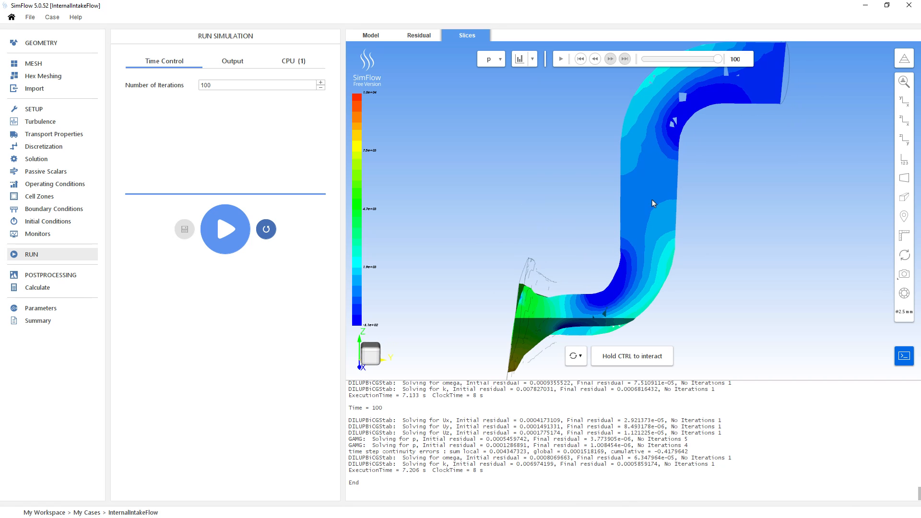
{"action": "left_click", "coordinate": [382, 354]}
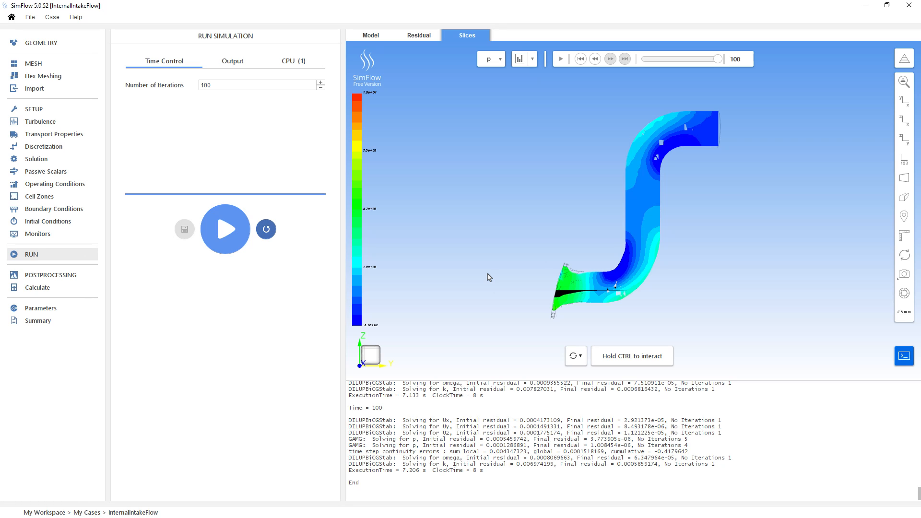
{"action": "left_click", "coordinate": [59, 277]}
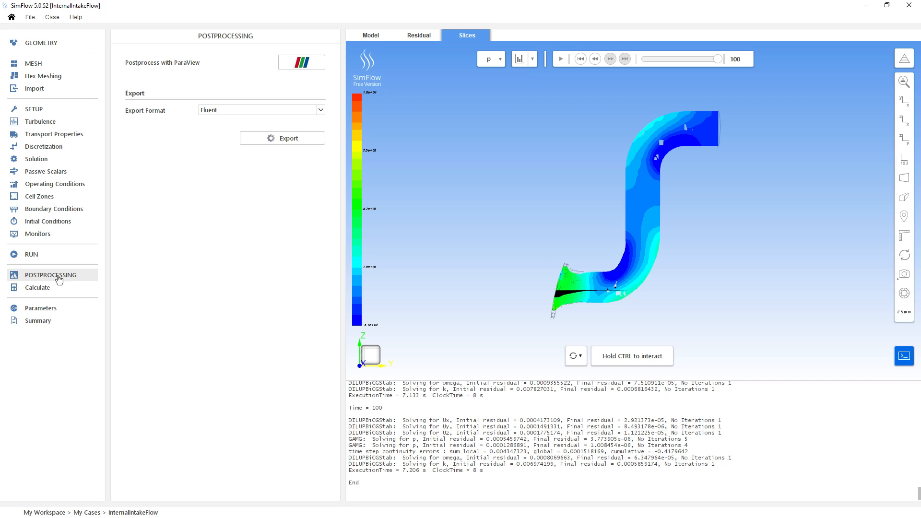
{"action": "left_click", "coordinate": [294, 140]}
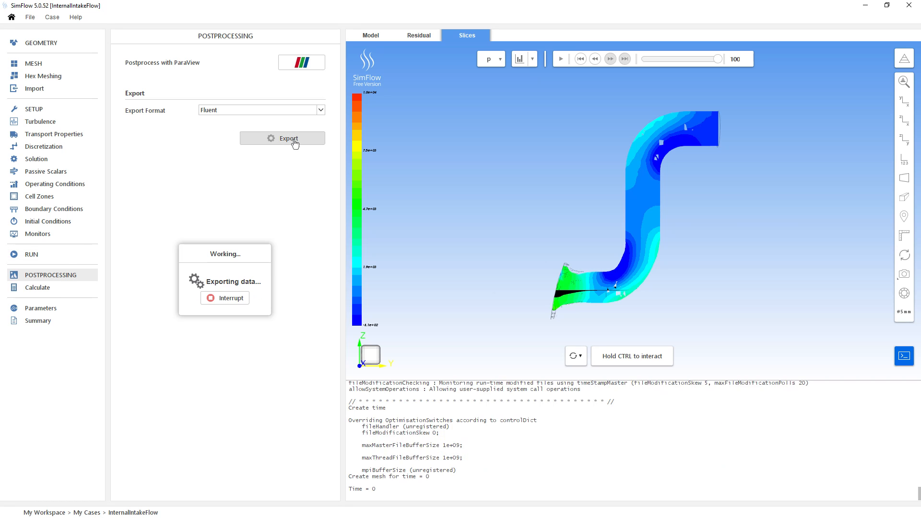
- Open the case in ParaView, dismiss the welcome window and load InternalIntakeFlow.foam into the view
{"action": "left_click", "coordinate": [300, 71]}
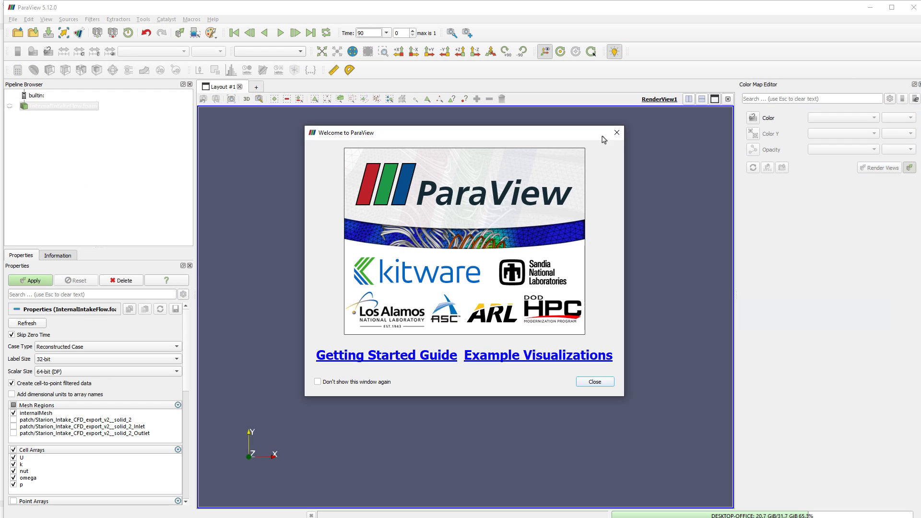
{"action": "left_click", "coordinate": [617, 129]}
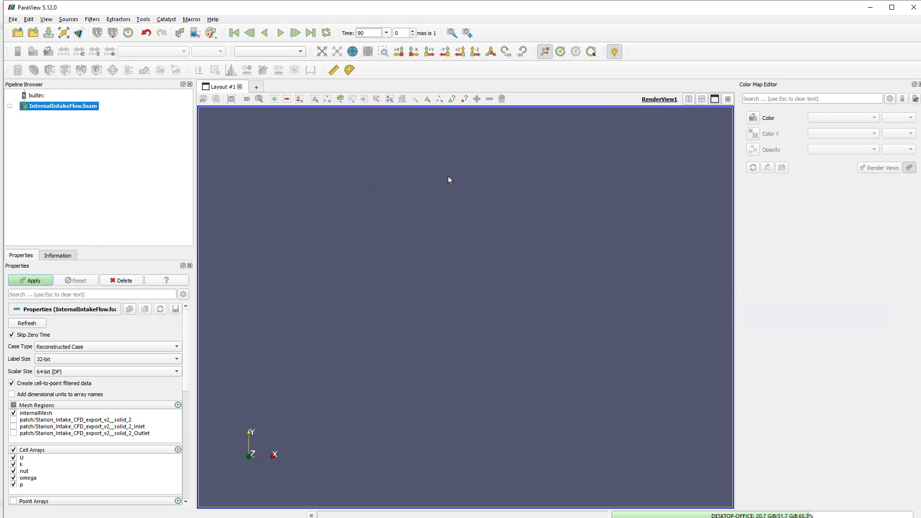
{"action": "left_click", "coordinate": [31, 282]}
{"action": "left_click_drag", "start_coordinate": [333, 359], "coordinate": [513, 388]}
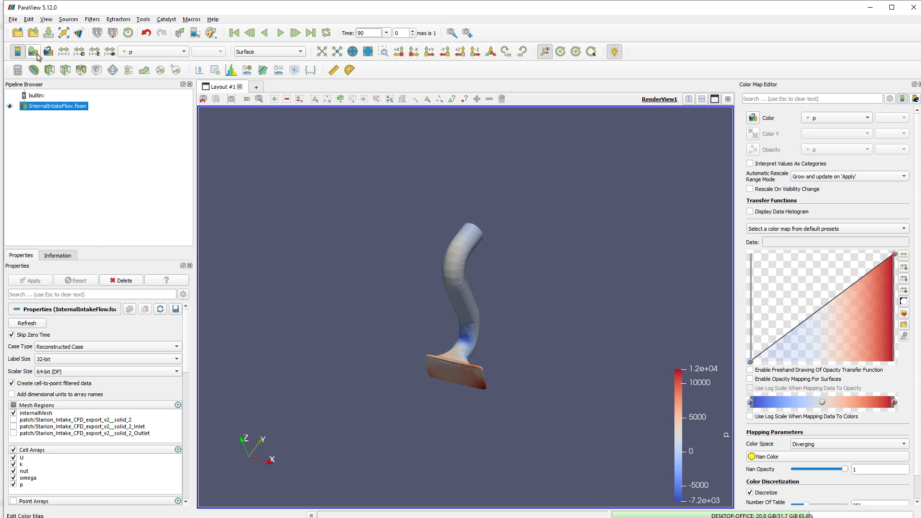
- Apply the Turbo color preset to the pressure p coloring of the duct
{"action": "left_click", "coordinate": [843, 225]}
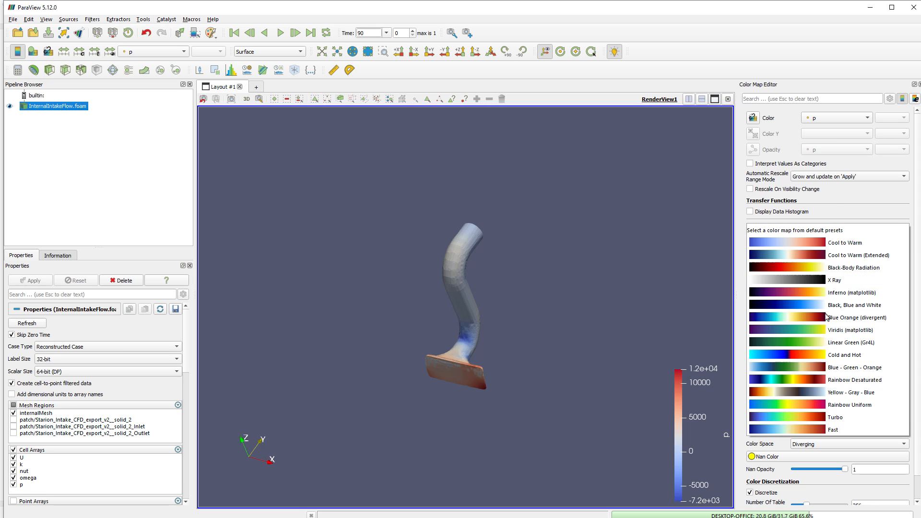
{"action": "left_click", "coordinate": [805, 417]}
{"action": "left_click_drag", "start_coordinate": [621, 398], "coordinate": [506, 384]}
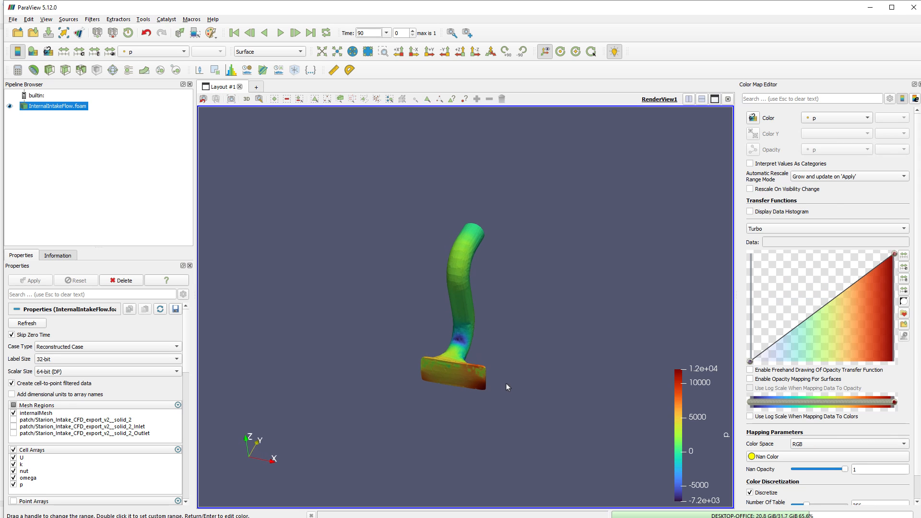
- Color the duct by point velocity U and apply the Turbo color preset
{"action": "left_click", "coordinate": [833, 118]}
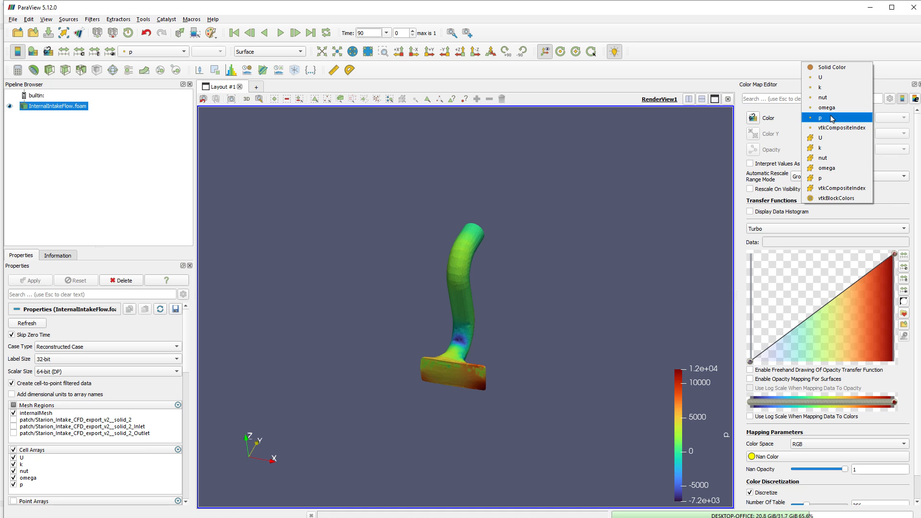
{"action": "left_click", "coordinate": [837, 79]}
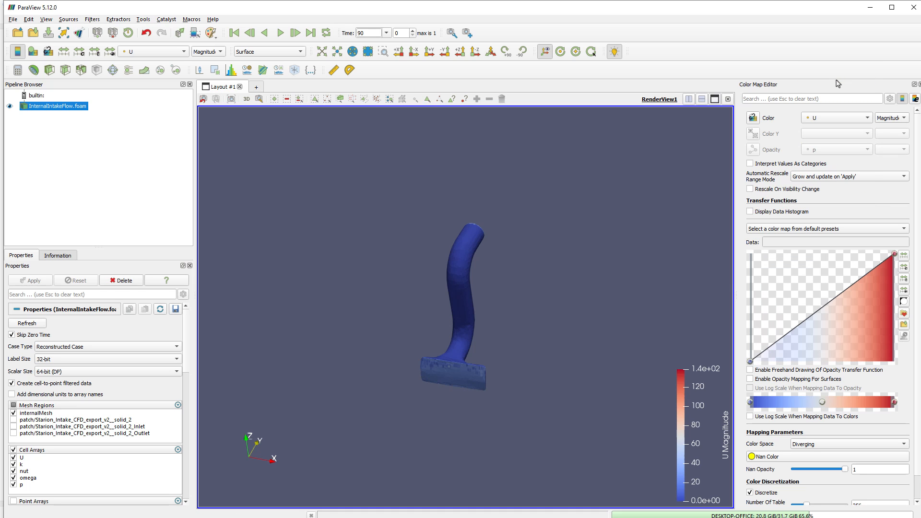
{"action": "left_click", "coordinate": [847, 230]}
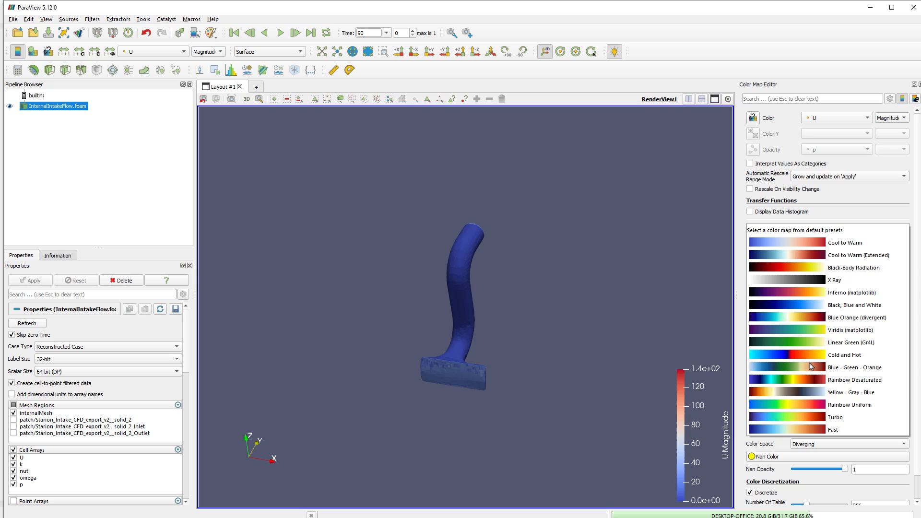
{"action": "left_click", "coordinate": [810, 418]}
{"action": "left_click_drag", "start_coordinate": [432, 346], "coordinate": [470, 335]}
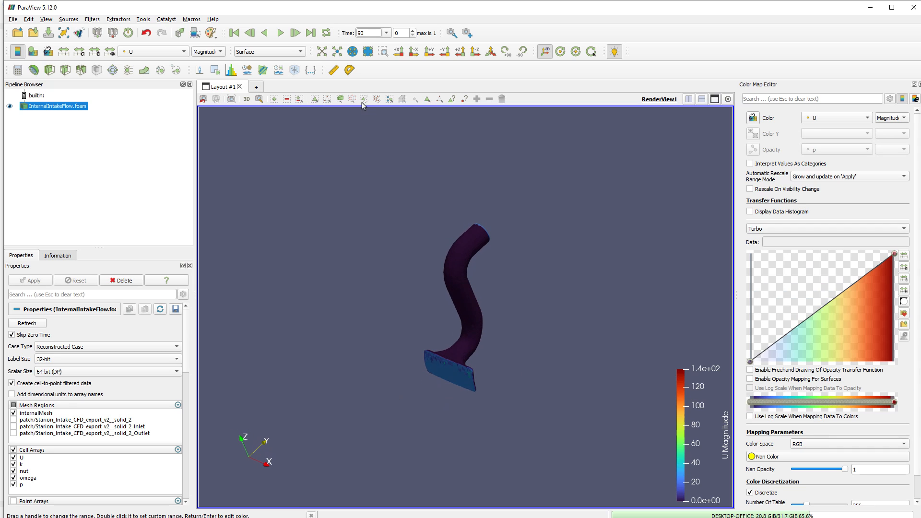
- Compare the Points and Surface LIC representations of the duct and keep Points
{"action": "left_click", "coordinate": [269, 52]}
{"action": "left_click", "coordinate": [268, 48]}
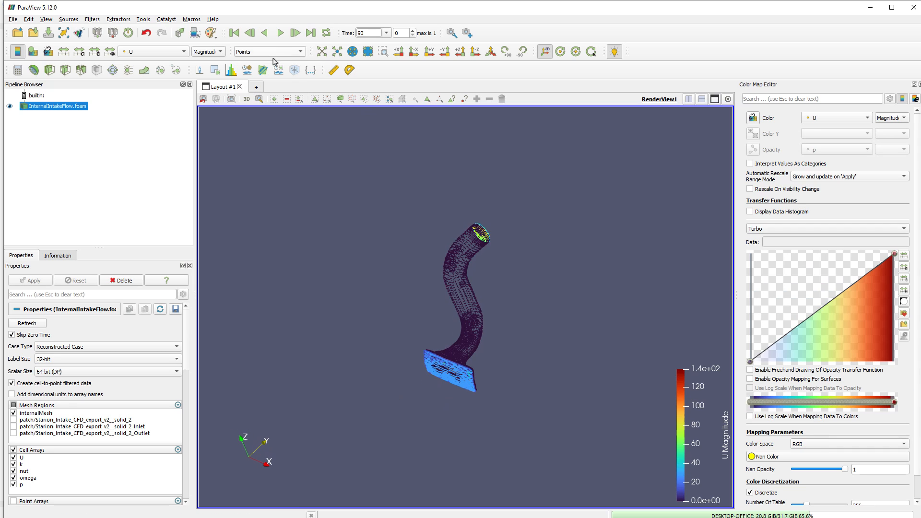
{"action": "left_click_drag", "start_coordinate": [432, 311], "coordinate": [391, 232]}
{"action": "left_click", "coordinate": [269, 52]}
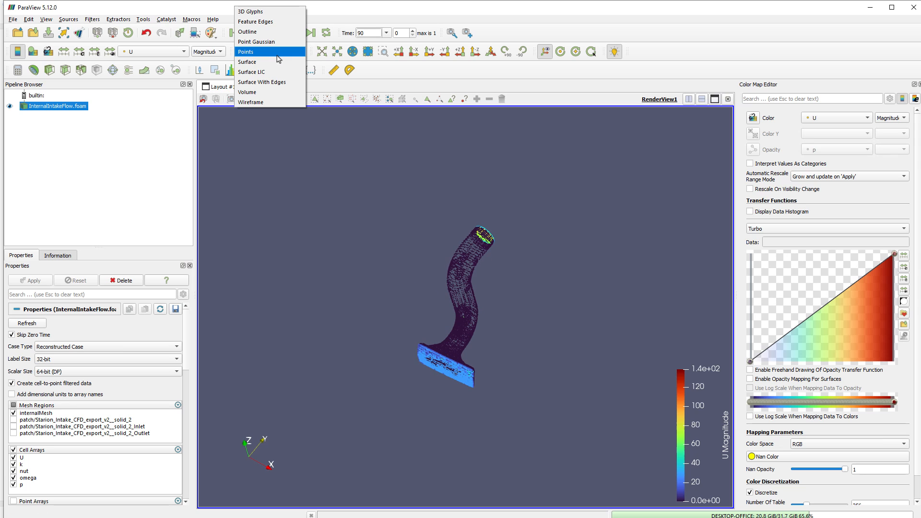
{"action": "left_click", "coordinate": [268, 73]}
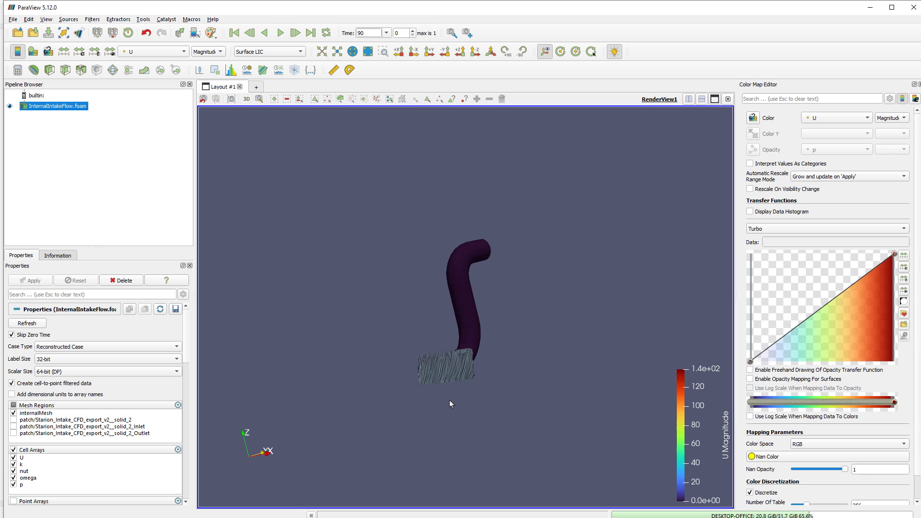
{"action": "left_click_drag", "start_coordinate": [450, 401], "coordinate": [445, 224]}
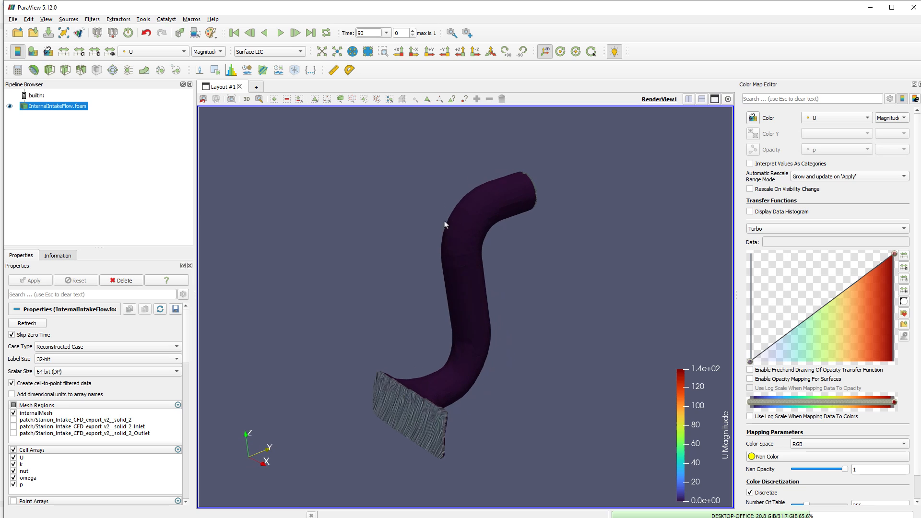
{"action": "left_click", "coordinate": [269, 52]}
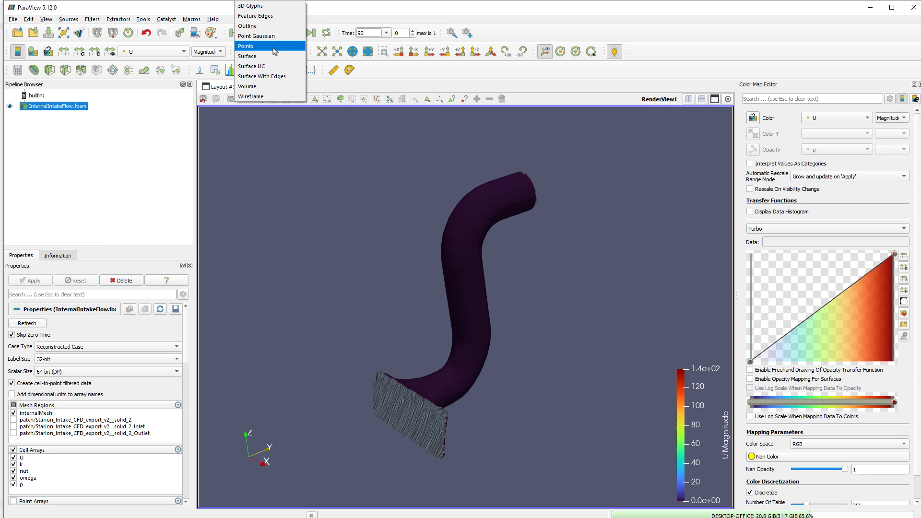
{"action": "left_click", "coordinate": [254, 46]}
{"action": "scroll", "coordinate": [378, 236], "scroll_direction": "down", "scroll_amount": 3}
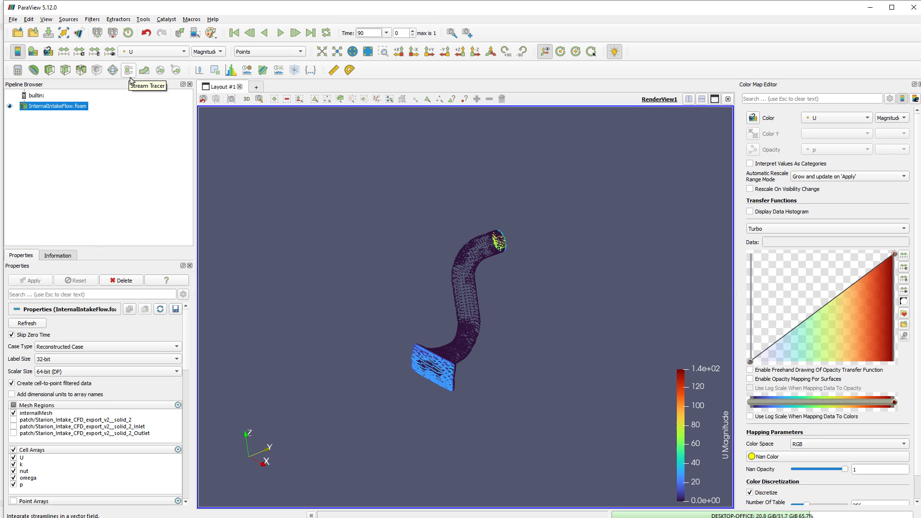
- Add a Stream Tracer to the point-rendered duct and set its seed type to Point Cloud
{"action": "left_click", "coordinate": [128, 71]}
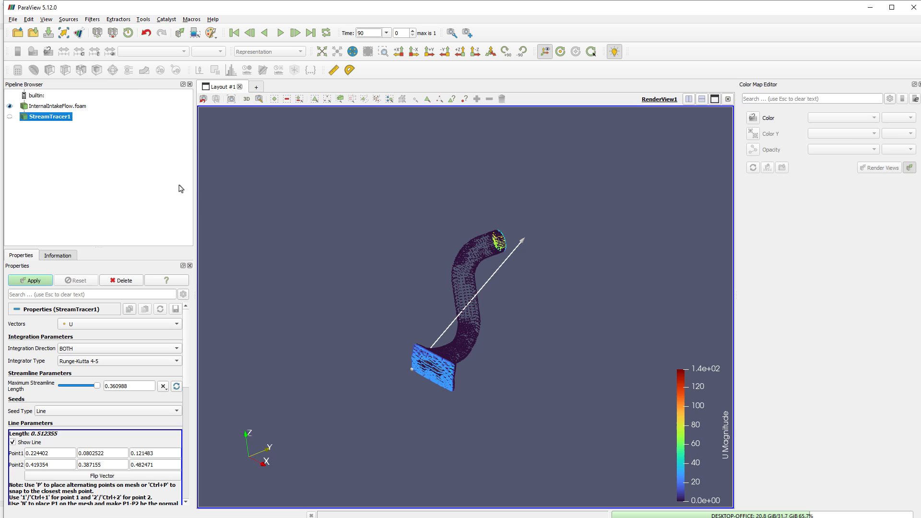
{"action": "left_click", "coordinate": [94, 412]}
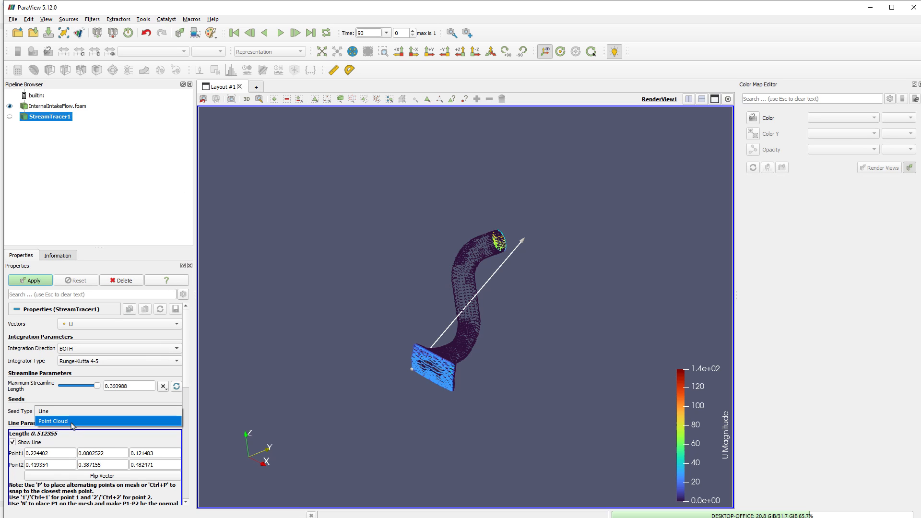
{"action": "left_click", "coordinate": [72, 422]}
- Move the seed sphere into the duct's inlet neck at about 0.304, 0.164, 0.162 and try to generate the streamlines
{"action": "left_click_drag", "start_coordinate": [454, 366], "coordinate": [536, 358]}
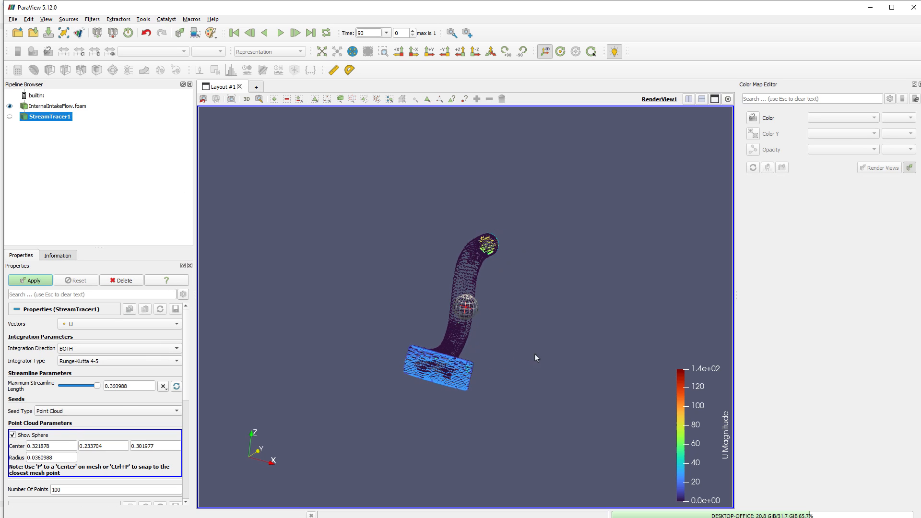
{"action": "scroll", "coordinate": [478, 297], "scroll_direction": "up", "scroll_amount": 8}
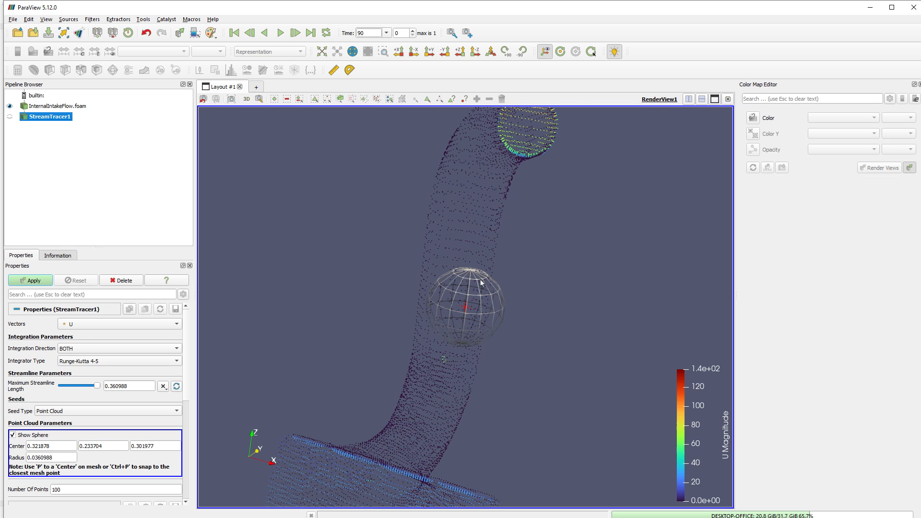
{"action": "scroll", "coordinate": [482, 282], "scroll_direction": "down", "scroll_amount": 8}
{"action": "left_click_drag", "start_coordinate": [492, 315], "coordinate": [271, 452]}
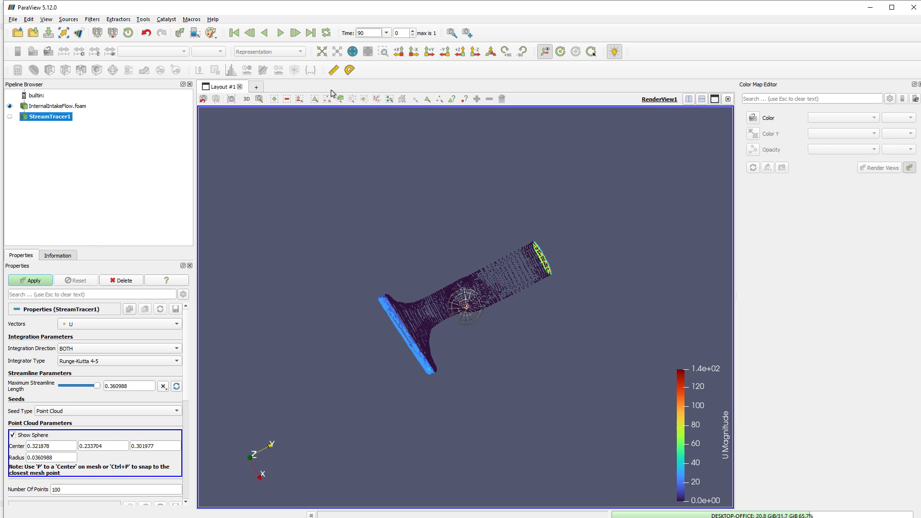
{"action": "left_click", "coordinate": [399, 52]}
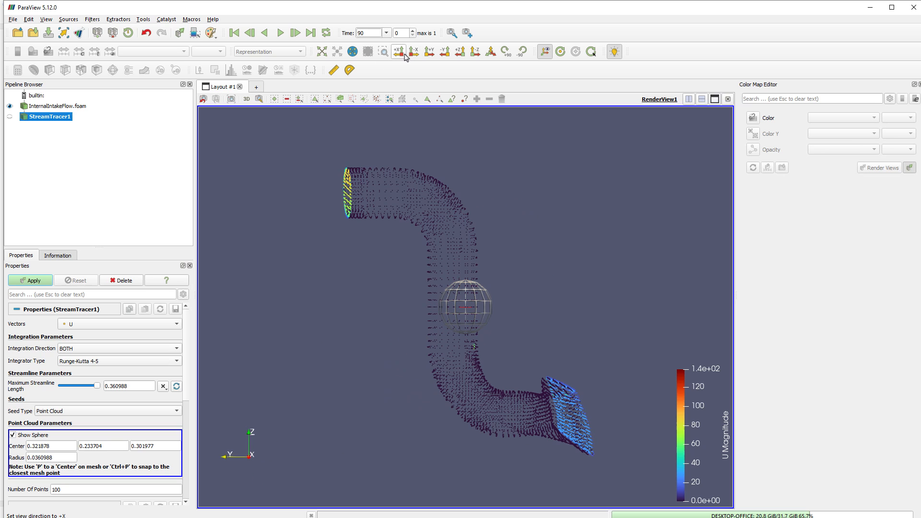
{"action": "left_click", "coordinate": [472, 52]}
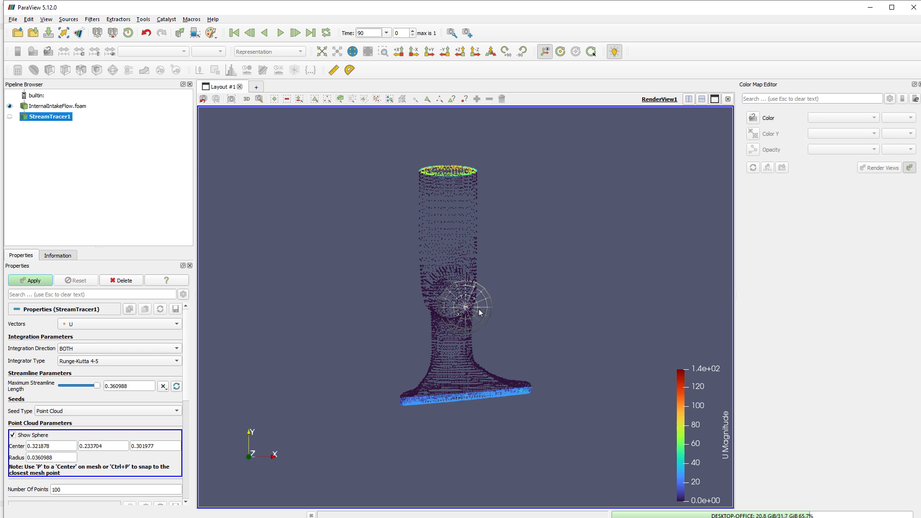
{"action": "left_click_drag", "start_coordinate": [479, 306], "coordinate": [464, 369]}
{"action": "left_click_drag", "start_coordinate": [459, 421], "coordinate": [417, 415]}
{"action": "left_click", "coordinate": [414, 52]}
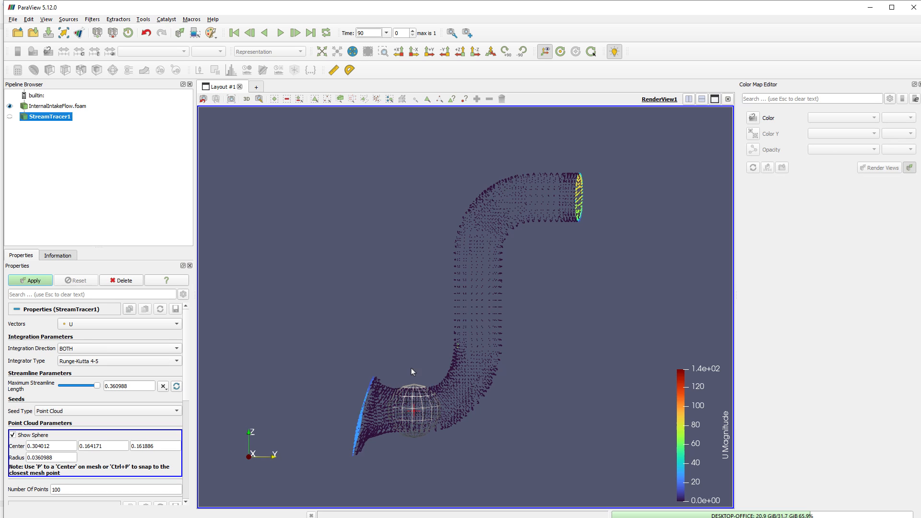
{"action": "left_click_drag", "start_coordinate": [411, 374], "coordinate": [470, 423]}
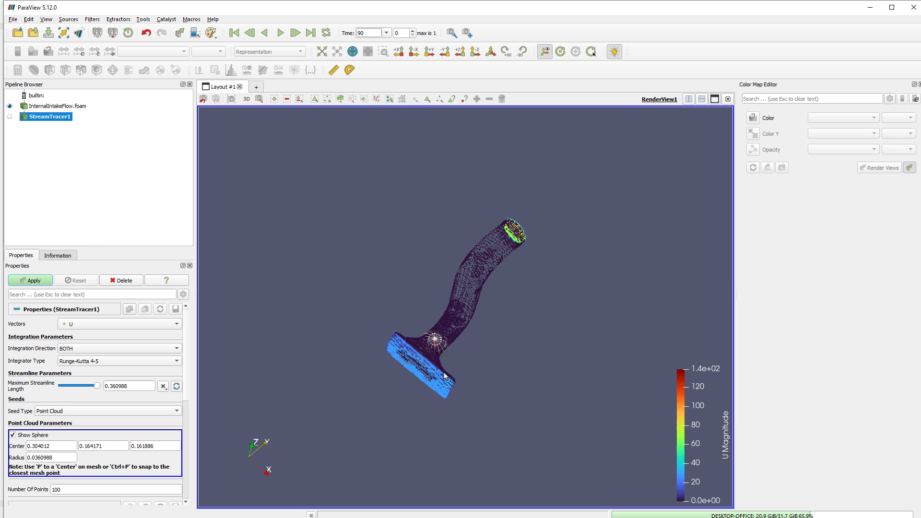
{"action": "scroll", "coordinate": [438, 354], "scroll_direction": "up", "scroll_amount": 2}
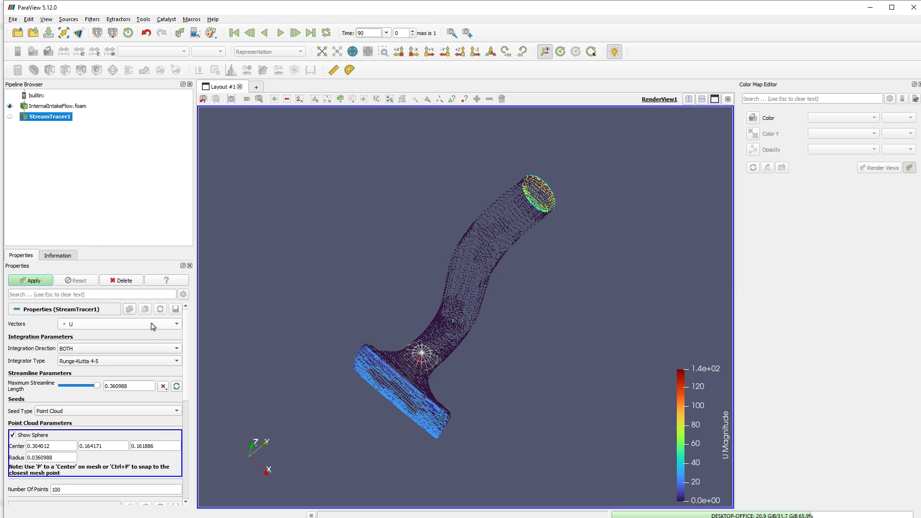
{"action": "left_click", "coordinate": [41, 283]}
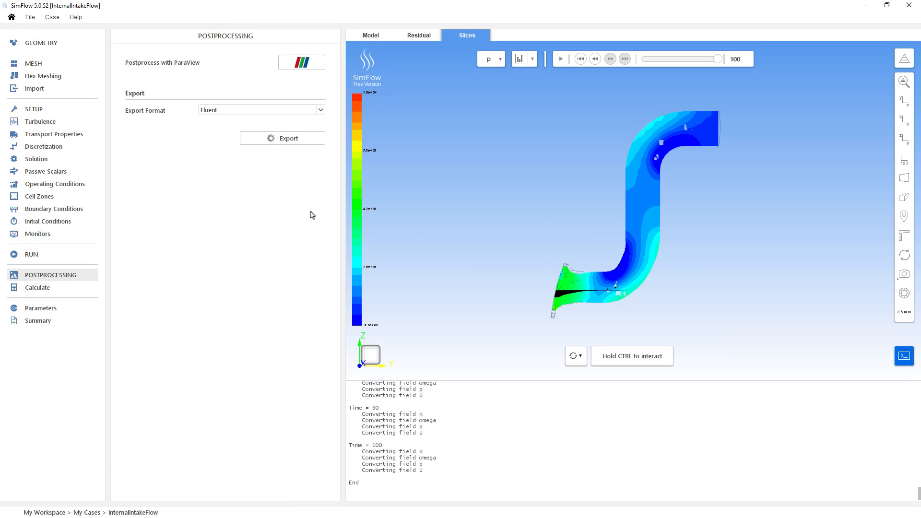
- Reopen the case in ParaView from SimFlow, dismiss the welcome window and load the dataset again
{"action": "left_click", "coordinate": [310, 65]}
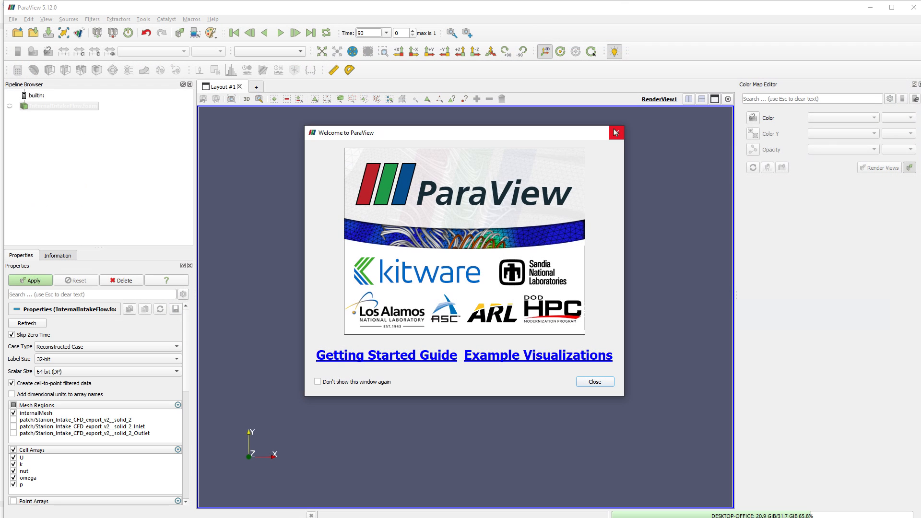
{"action": "left_click", "coordinate": [616, 133]}
{"action": "left_click", "coordinate": [33, 281]}
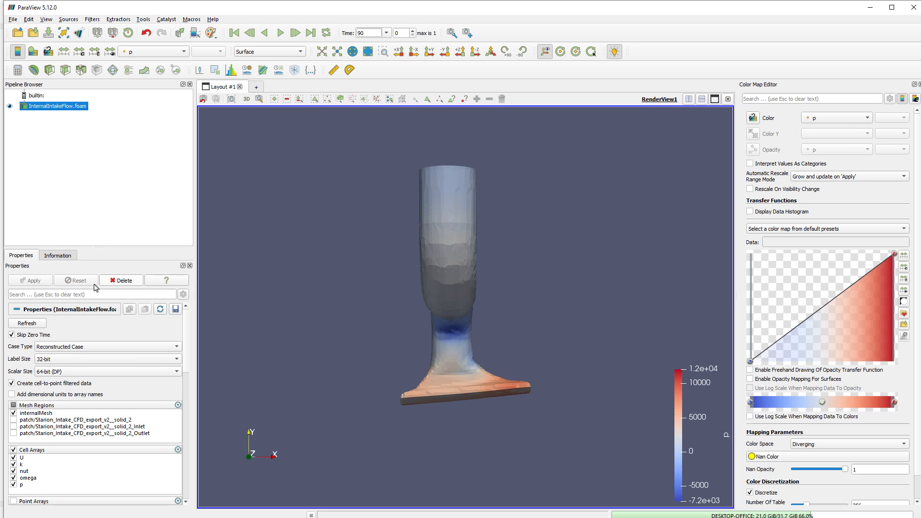
- Add a Stream Tracer to the reloaded dataset with Point Cloud as the seed type
{"action": "left_click", "coordinate": [128, 70]}
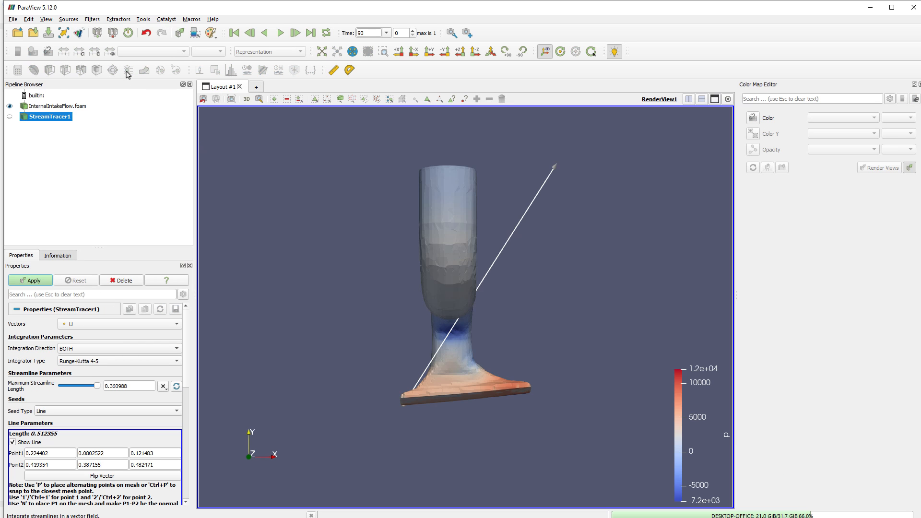
{"action": "left_click", "coordinate": [103, 411]}
{"action": "left_click", "coordinate": [103, 421]}
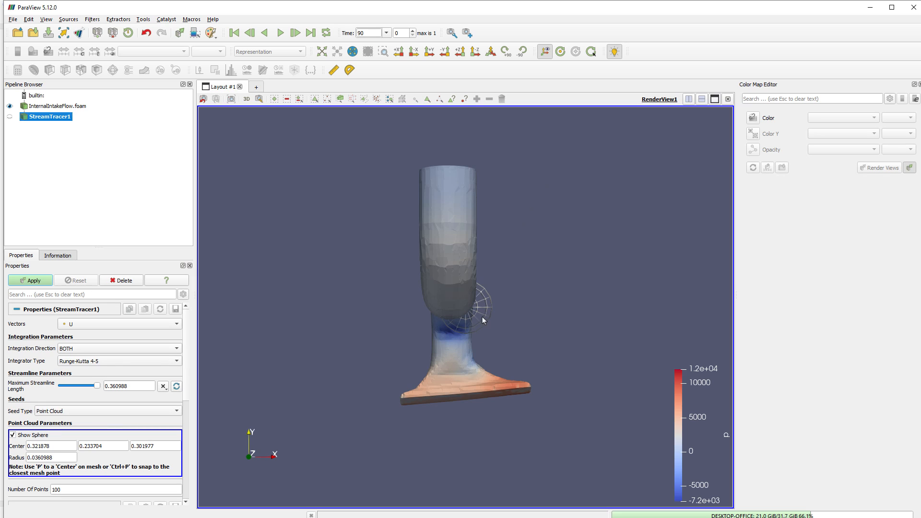
- Move the seed sphere inside the duct to about 0.303, 0.245, 0.302, set its radius to 0.02 and generate the streamlines
{"action": "left_click_drag", "start_coordinate": [483, 320], "coordinate": [465, 307]}
{"action": "left_click", "coordinate": [62, 458]}
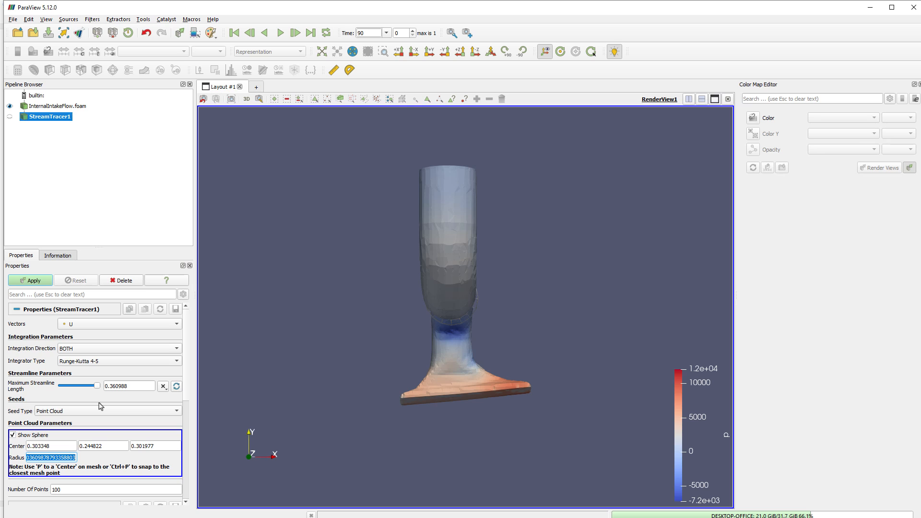
{"action": "type", "text": ".02"}
{"action": "key", "text": "Return"}
{"action": "left_click_drag", "start_coordinate": [482, 414], "coordinate": [438, 395]}
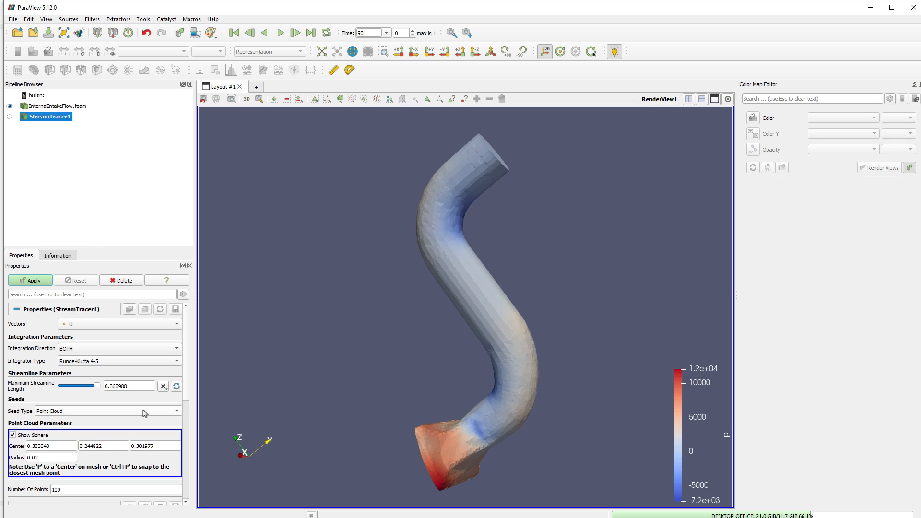
{"action": "left_click", "coordinate": [38, 284]}
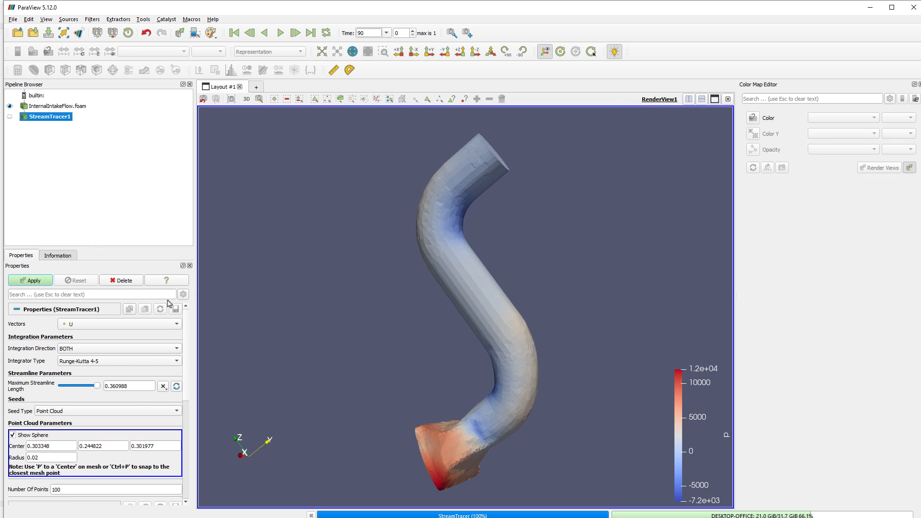
- View the streamlines side-on along the X axis and apply the Rainbow Uniform colour map to the pressure colouring
{"action": "left_click_drag", "start_coordinate": [459, 267], "coordinate": [498, 278]}
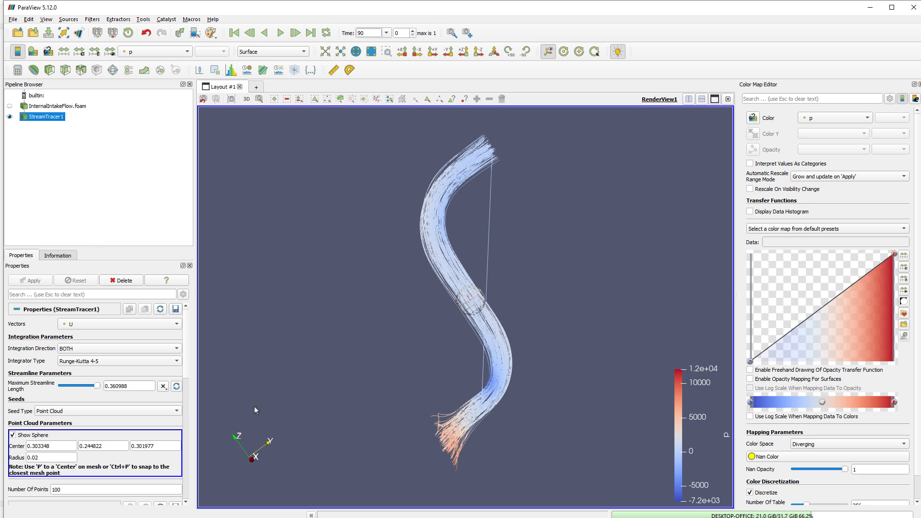
{"action": "left_click", "coordinate": [417, 52]}
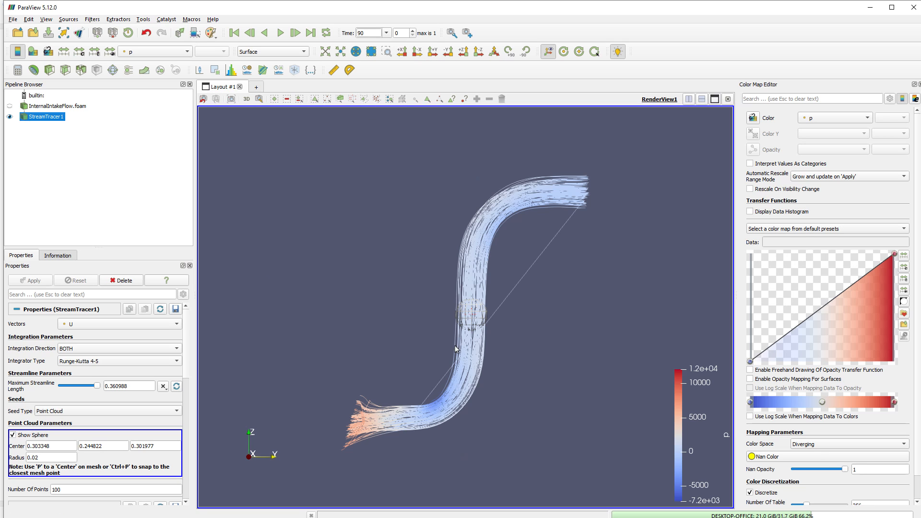
{"action": "scroll", "coordinate": [478, 317], "scroll_direction": "up", "scroll_amount": 5}
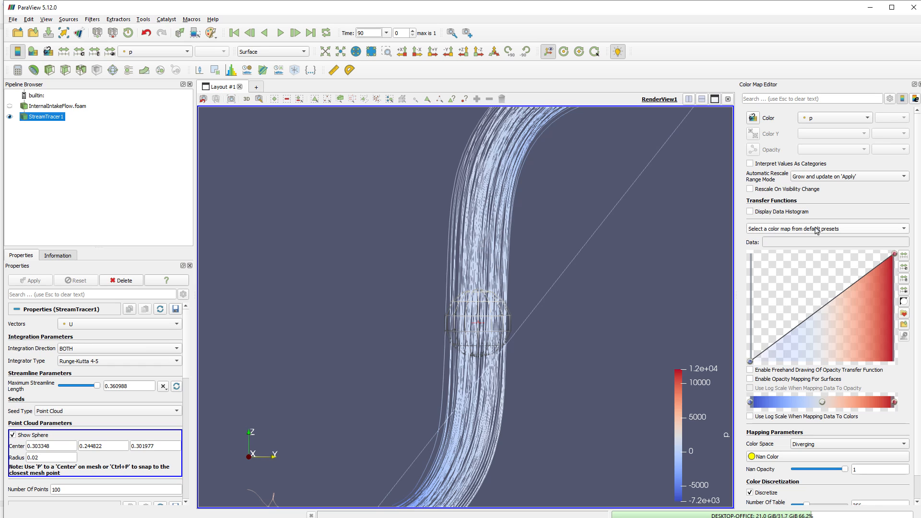
{"action": "left_click", "coordinate": [773, 229]}
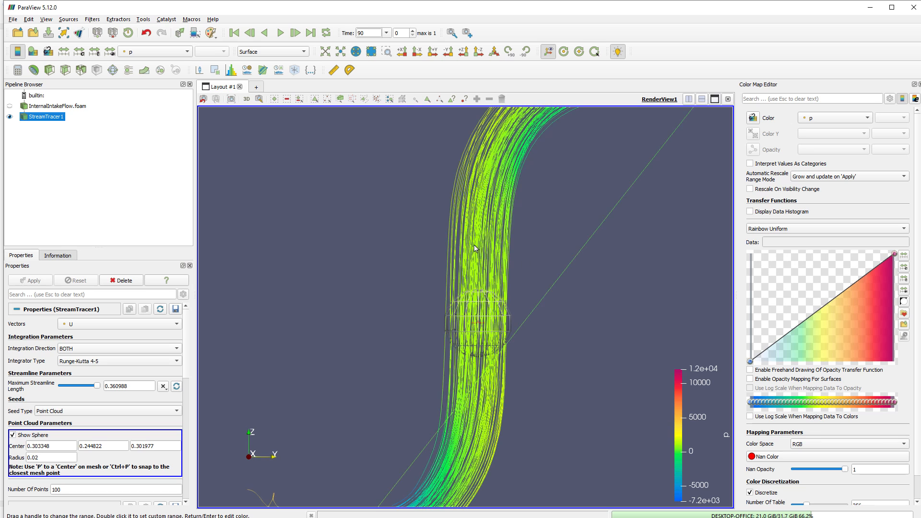
- Colour the streamlines by velocity U and apply the Rainbow Uniform colour map preset
{"action": "scroll", "coordinate": [483, 263], "scroll_direction": "down", "scroll_amount": 5}
{"action": "left_click_drag", "start_coordinate": [442, 391], "coordinate": [511, 380]}
{"action": "left_click", "coordinate": [818, 120]}
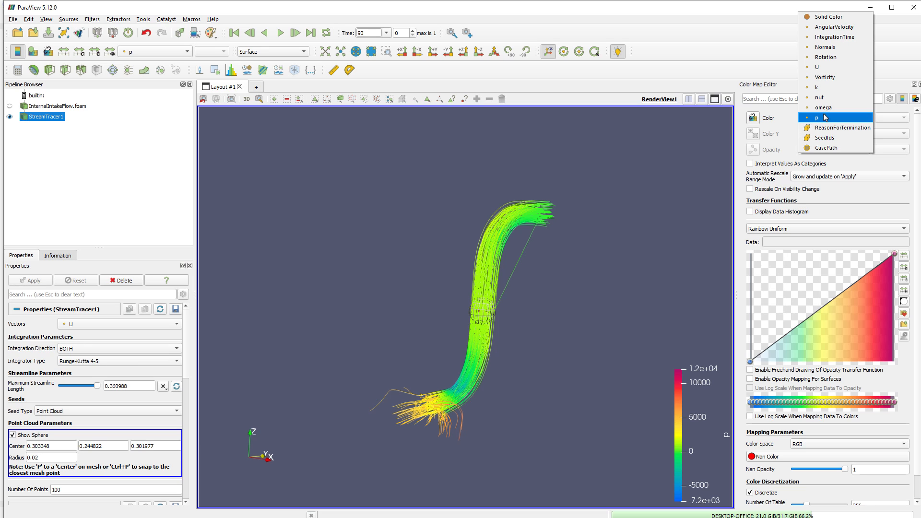
{"action": "left_click", "coordinate": [822, 68]}
{"action": "left_click", "coordinate": [778, 229]}
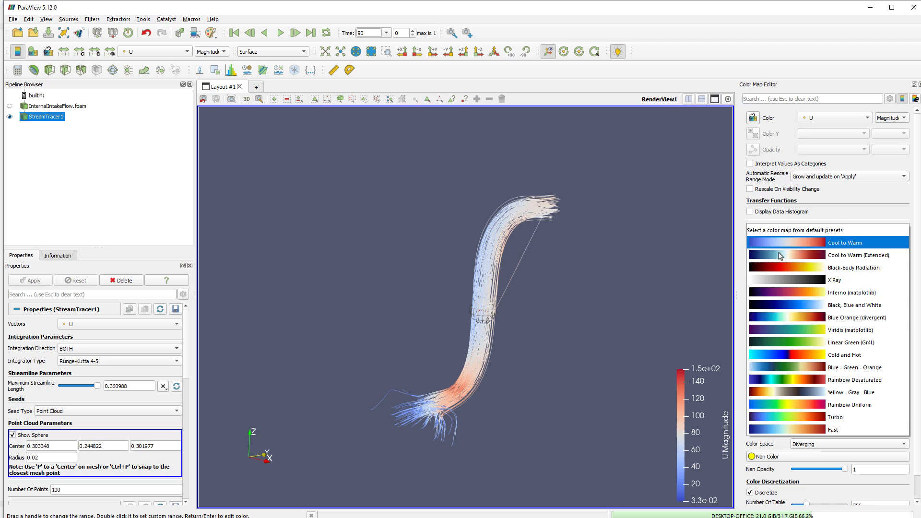
{"action": "left_click", "coordinate": [787, 405]}
- Examine the velocity-coloured streamlines along the duct and around its flared inlet from several angles
{"action": "left_click_drag", "start_coordinate": [530, 425], "coordinate": [449, 395]}
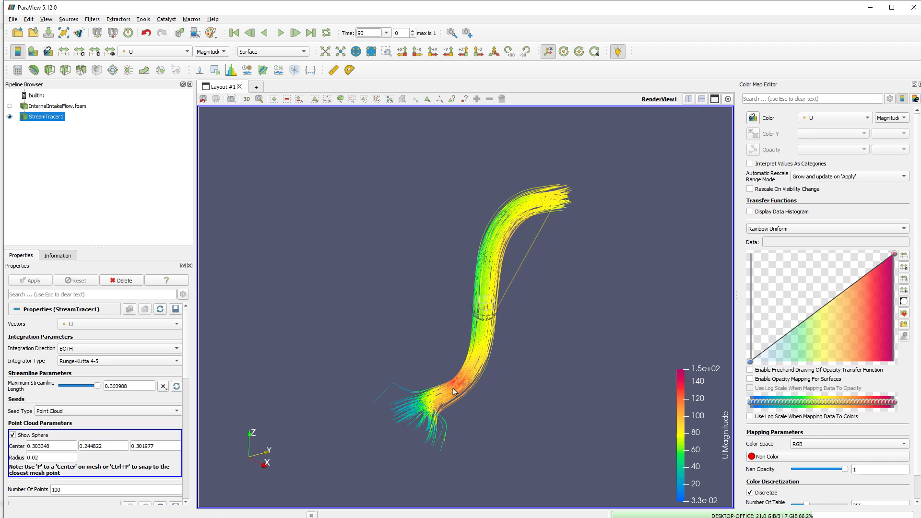
{"action": "left_click_drag", "start_coordinate": [482, 302], "coordinate": [422, 295]}
{"action": "left_click_drag", "start_coordinate": [521, 303], "coordinate": [433, 281]}
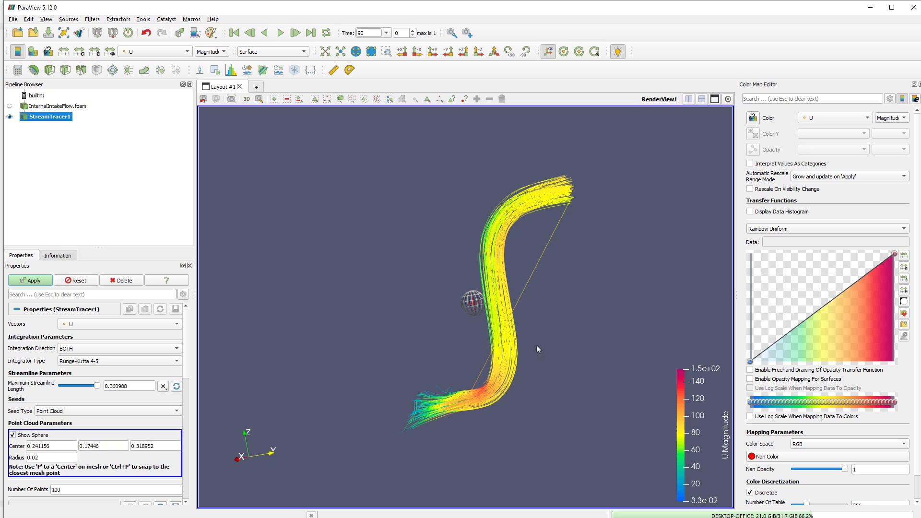
{"action": "left_click_drag", "start_coordinate": [537, 346], "coordinate": [482, 237]}
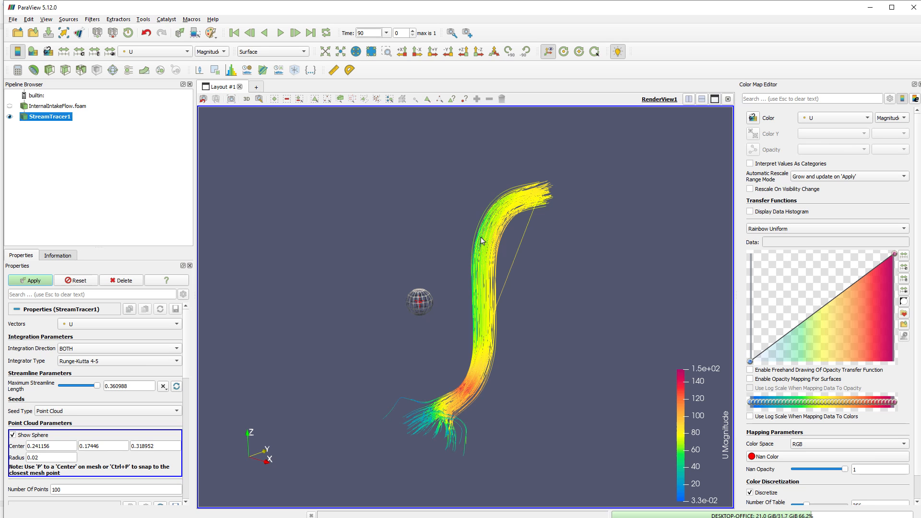
{"action": "left_click_drag", "start_coordinate": [517, 385], "coordinate": [480, 387]}
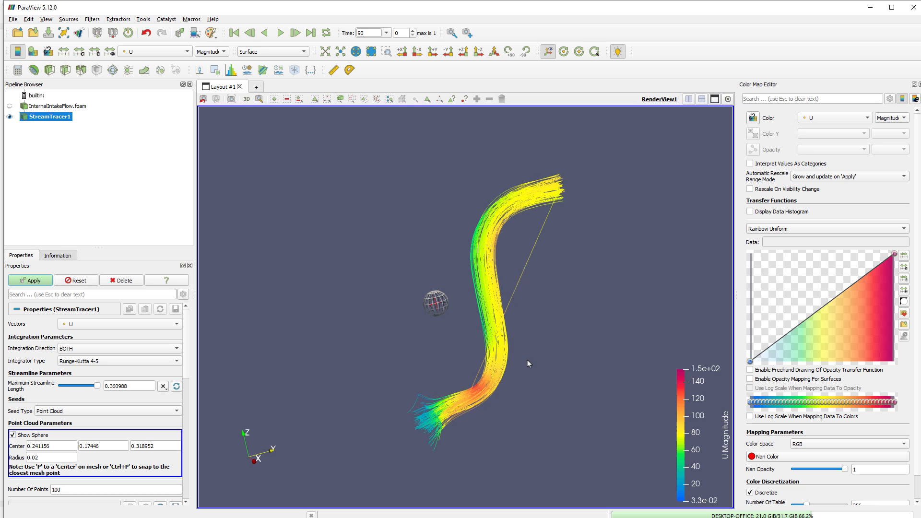
{"action": "left_click_drag", "start_coordinate": [528, 360], "coordinate": [456, 316]}
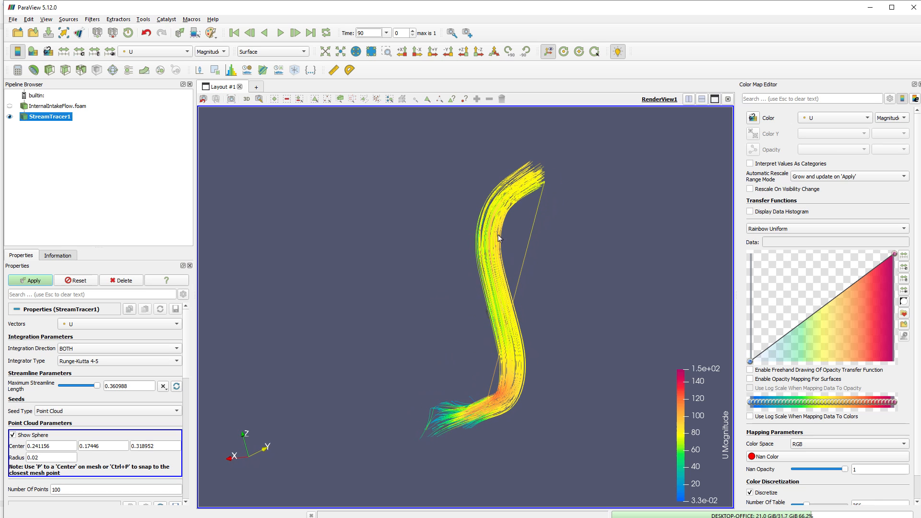
{"action": "left_click_drag", "start_coordinate": [521, 271], "coordinate": [606, 269]}
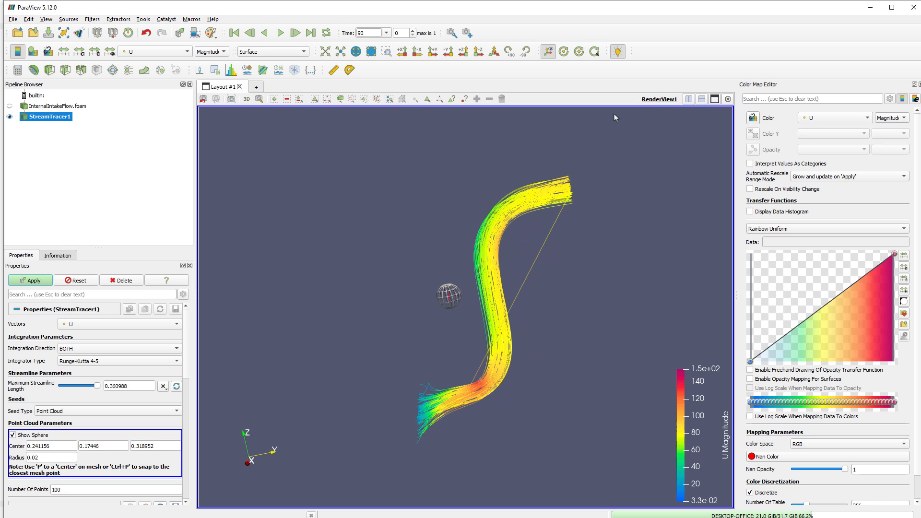
- Try colouring the streamlines by k and by CasePath
{"action": "left_click", "coordinate": [817, 121]}
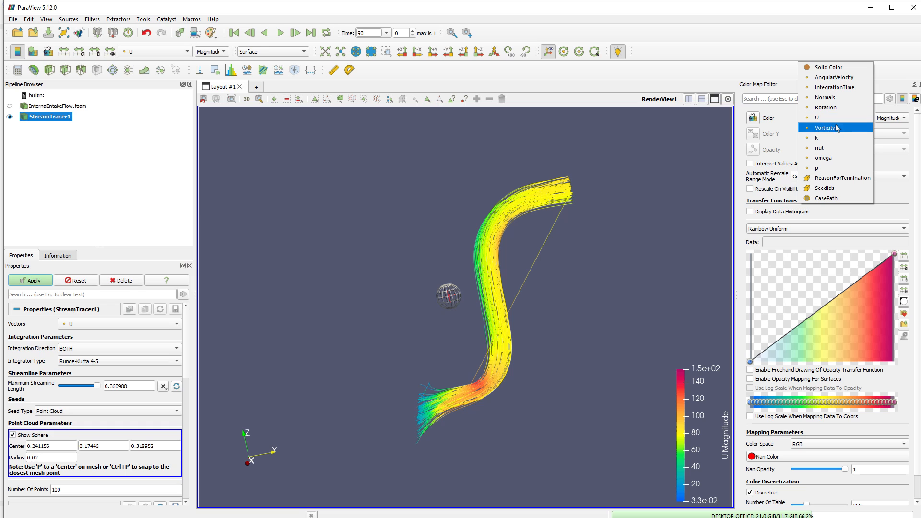
{"action": "left_click", "coordinate": [829, 137]}
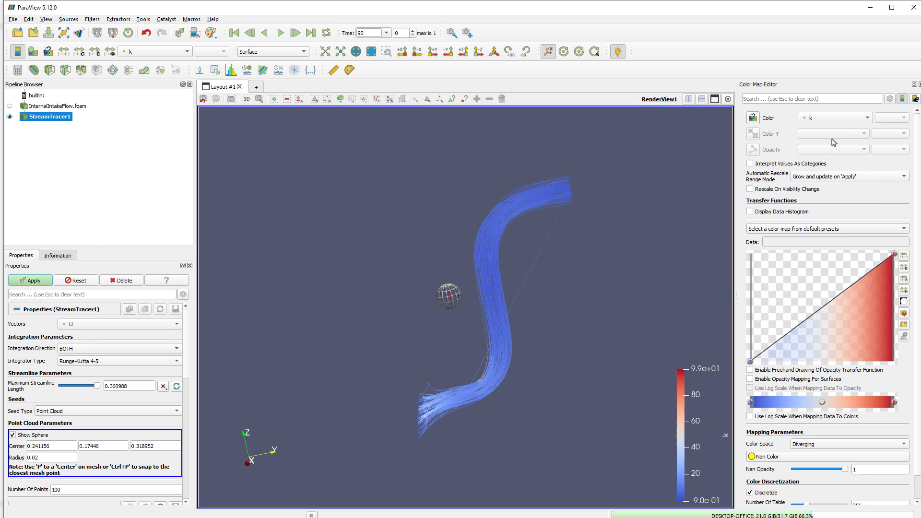
{"action": "left_click", "coordinate": [832, 123]}
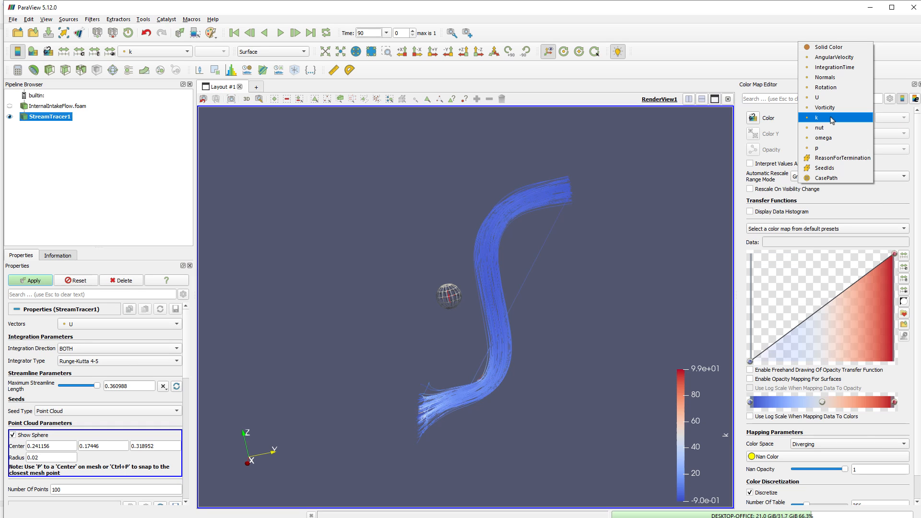
{"action": "left_click", "coordinate": [837, 178]}
{"action": "left_click_drag", "start_coordinate": [639, 278], "coordinate": [576, 286]}
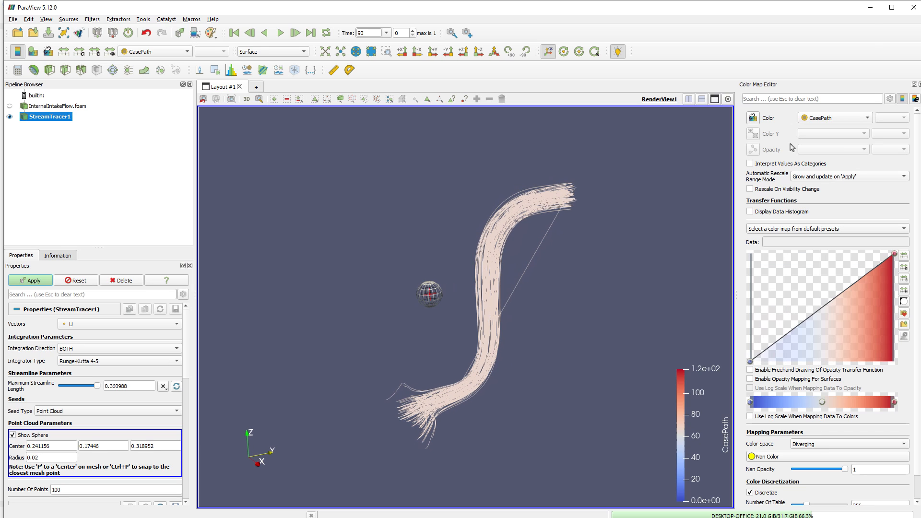
- Colour the streamlines by pressure p and view them from a slightly different angle
{"action": "left_click", "coordinate": [833, 118]}
{"action": "left_click", "coordinate": [818, 106]}
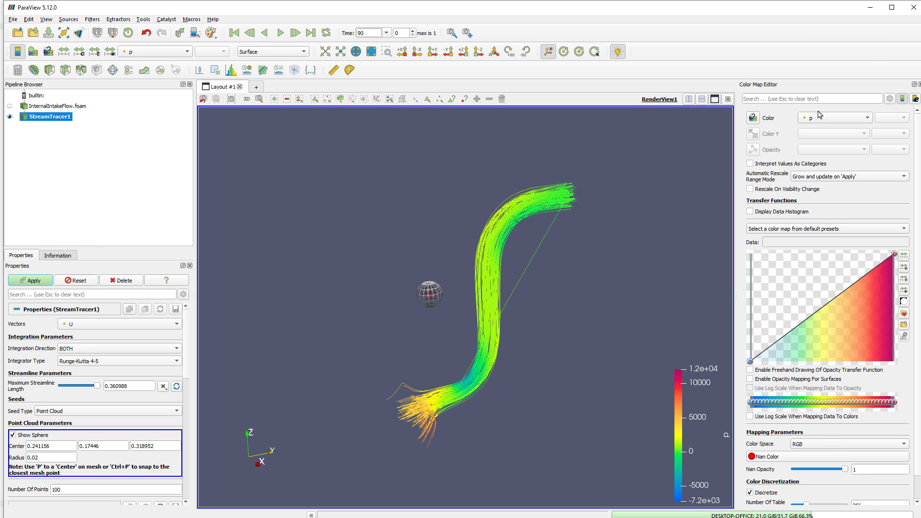
{"action": "left_click_drag", "start_coordinate": [559, 318], "coordinate": [600, 330]}
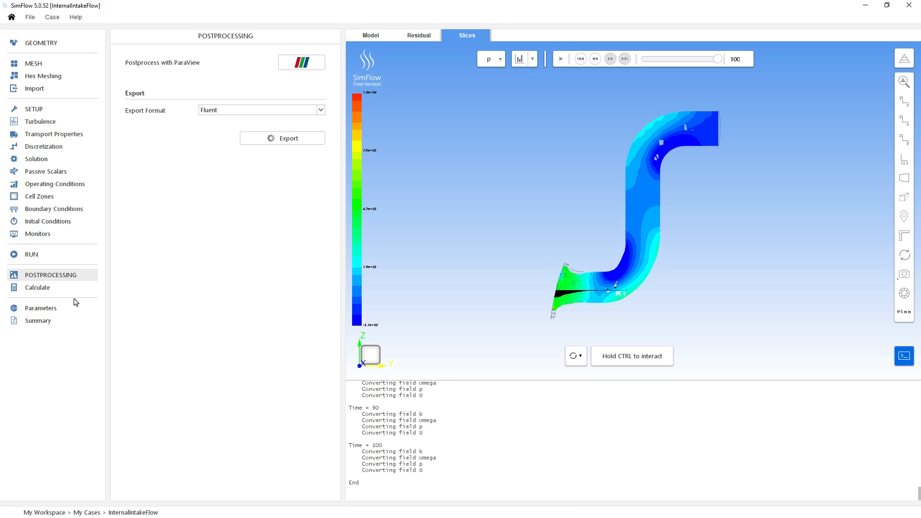
- Switch to SimFlow and calculate the Vorticity field for the latest time
{"action": "left_click", "coordinate": [35, 290]}
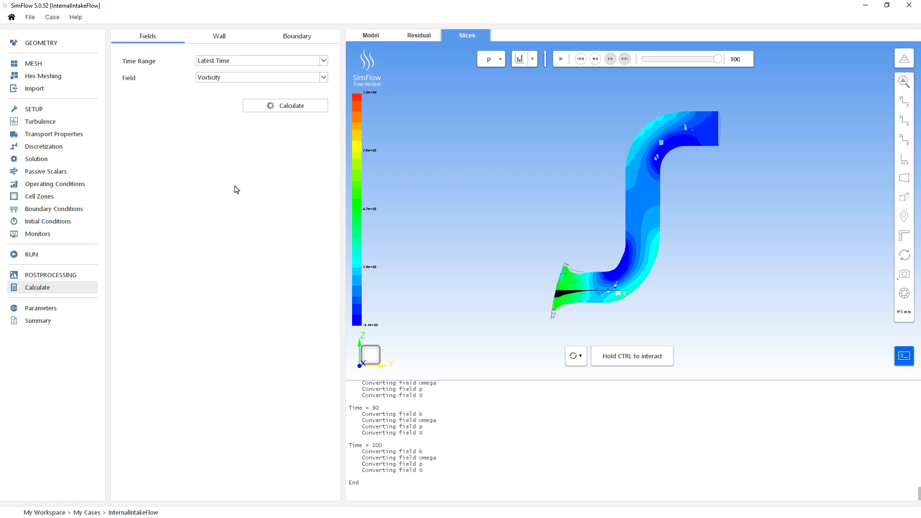
{"action": "left_click", "coordinate": [287, 109]}
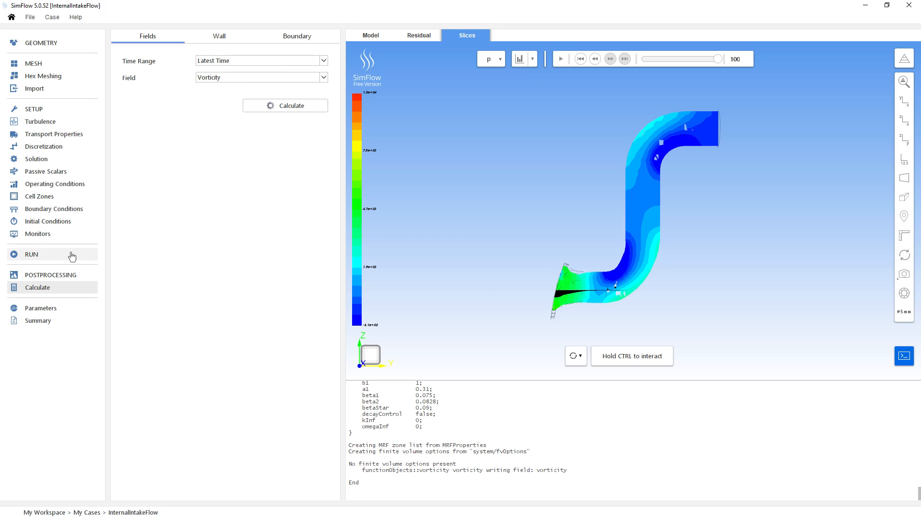
- Review the sampling monitors, and from postprocessing inspect the duct's pressure slices in close-up, from several angles and in a fitted side view
{"action": "left_click", "coordinate": [62, 233]}
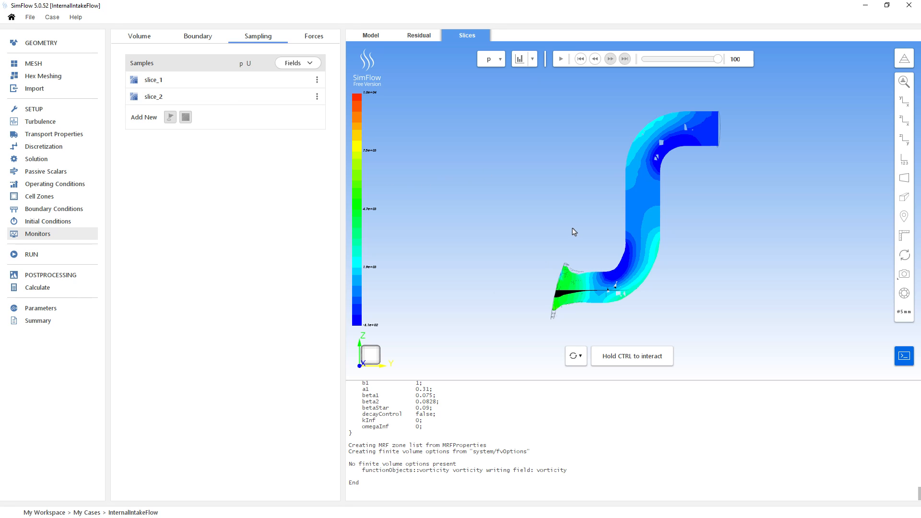
{"action": "left_click", "coordinate": [71, 275]}
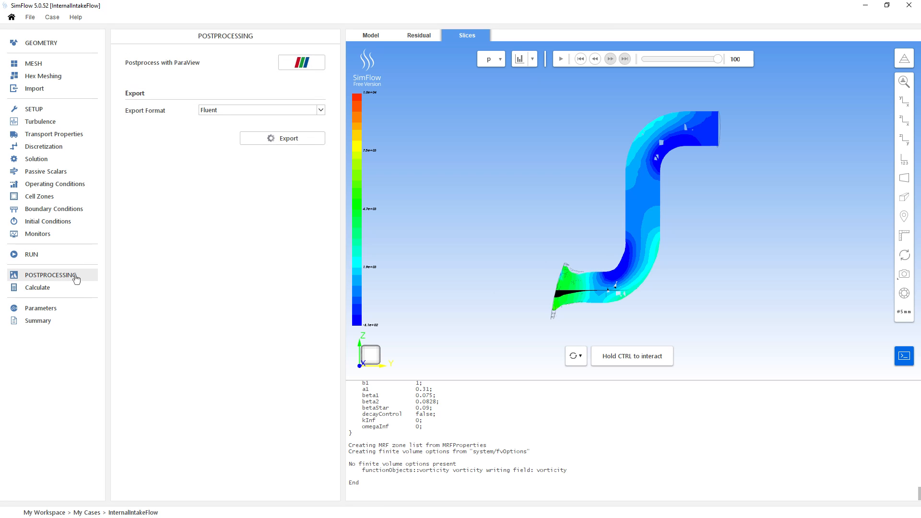
{"action": "left_click_drag", "start_coordinate": [603, 258], "coordinate": [636, 303], "text": "ctrl"}
{"action": "scroll", "coordinate": [611, 319], "scroll_direction": "up", "scroll_amount": 1}
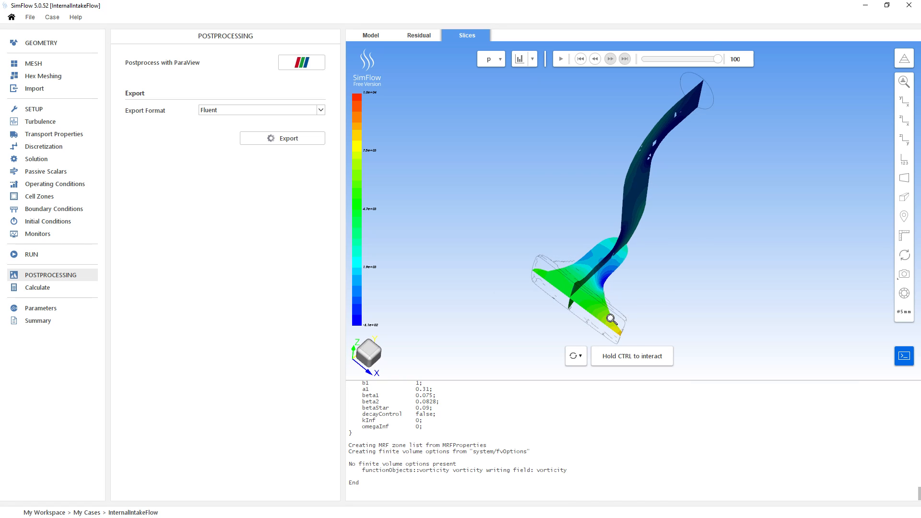
{"action": "scroll", "coordinate": [612, 319], "scroll_direction": "up", "scroll_amount": 3}
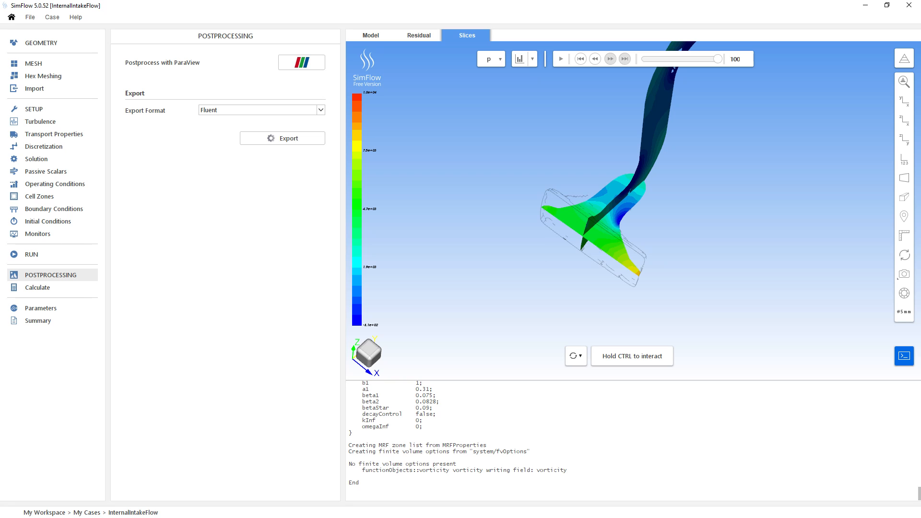
{"action": "middle_click_drag", "start_coordinate": [539, 296], "coordinate": [526, 317]}
{"action": "left_click_drag", "start_coordinate": [519, 321], "coordinate": [507, 279]}
{"action": "left_click", "coordinate": [372, 355]}
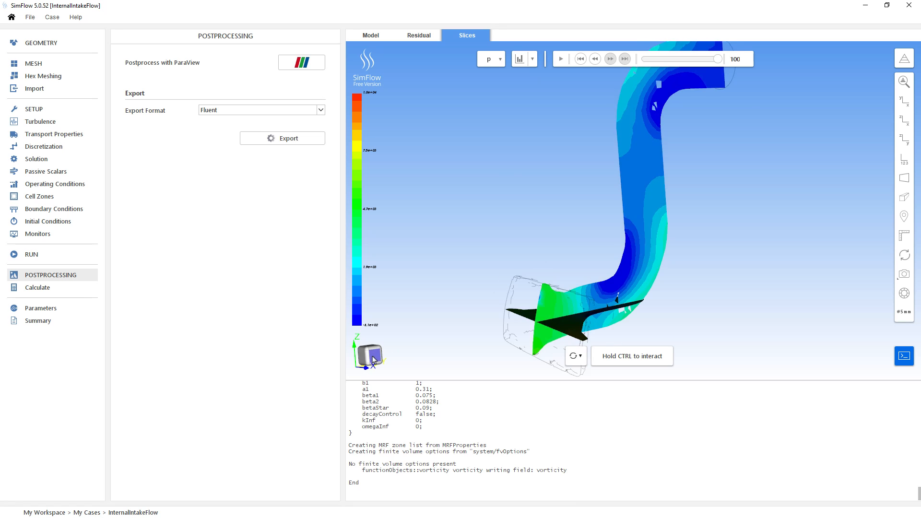
{"action": "left_click", "coordinate": [905, 81]}
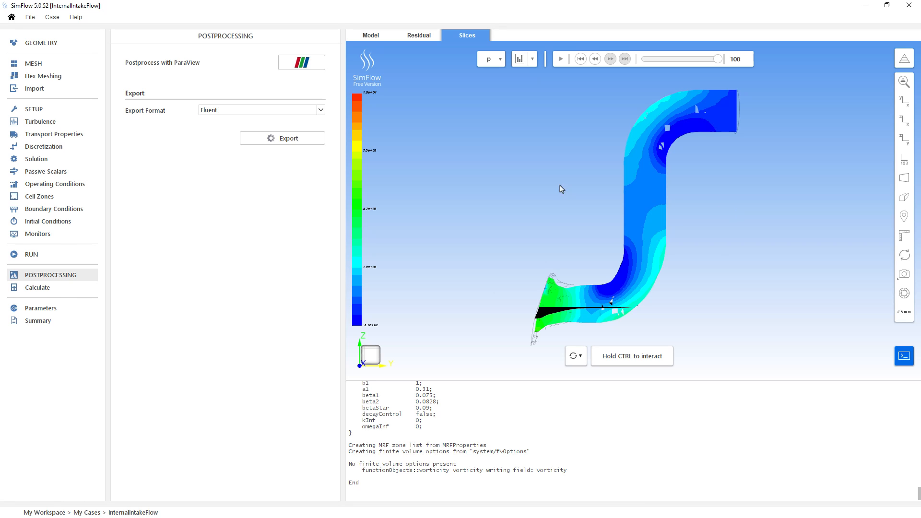
{"action": "left_click", "coordinate": [76, 18]}
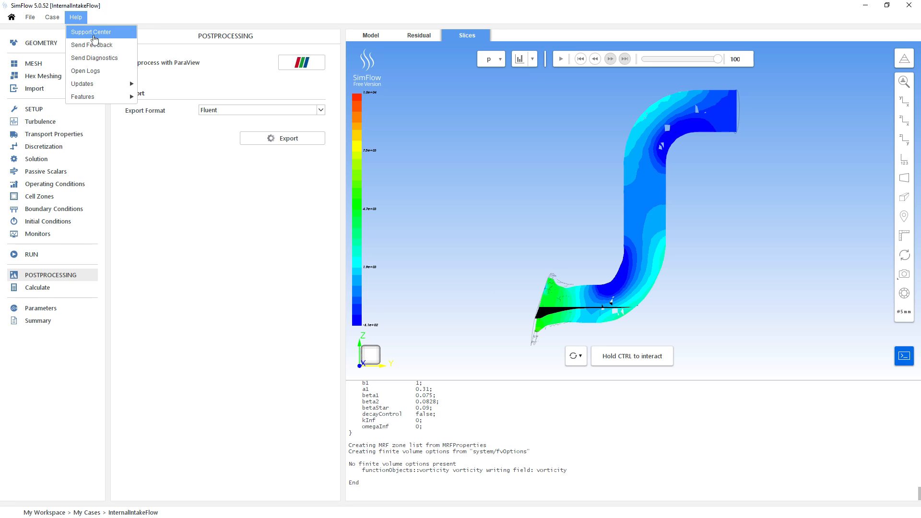
{"action": "left_click", "coordinate": [476, 179]}
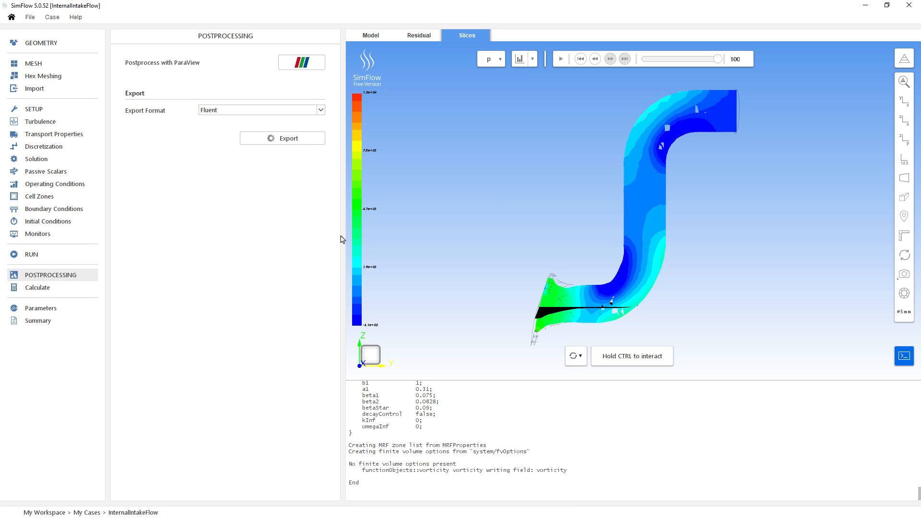
- Switch to ParaView to review the pressure-coloured streamlines, and return to SimFlow to view the pressure slices at an angle
{"action": "left_click", "coordinate": [286, 68]}
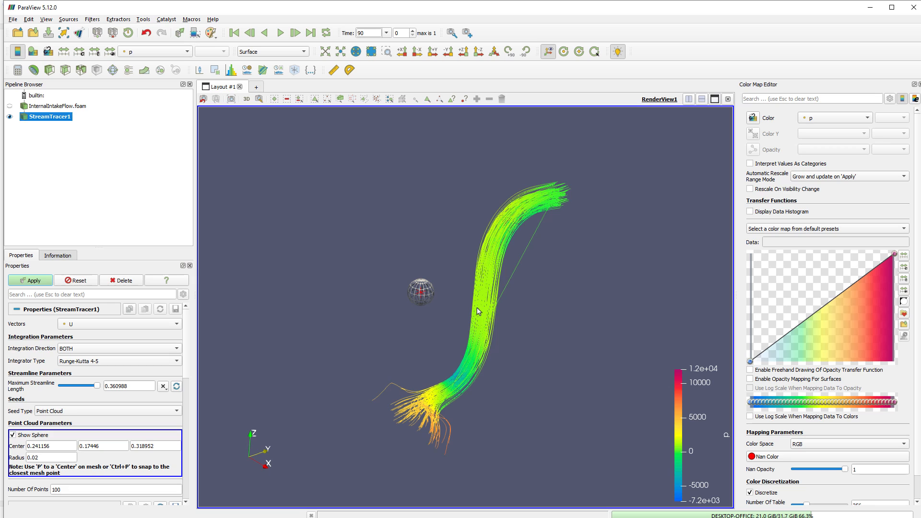
{"action": "left_click", "coordinate": [893, 7]}
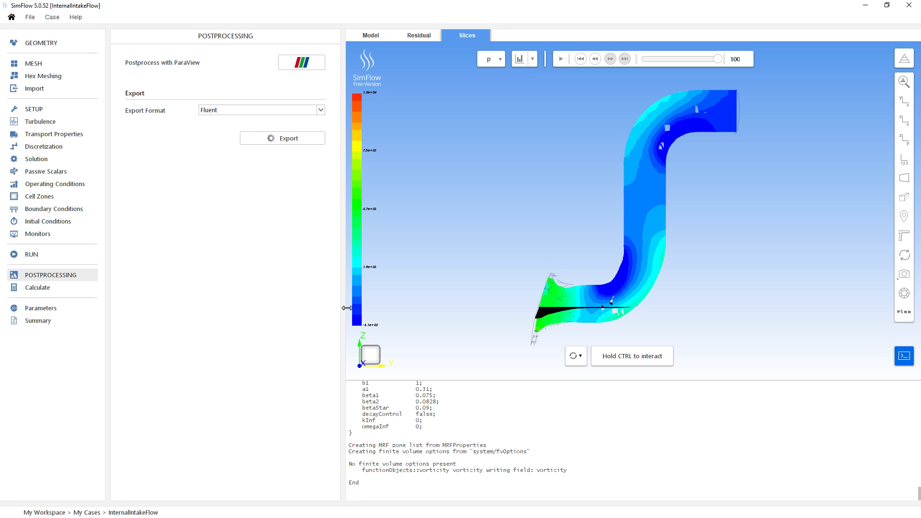
{"action": "left_click_drag", "start_coordinate": [528, 320], "coordinate": [552, 384], "text": "ctrl"}
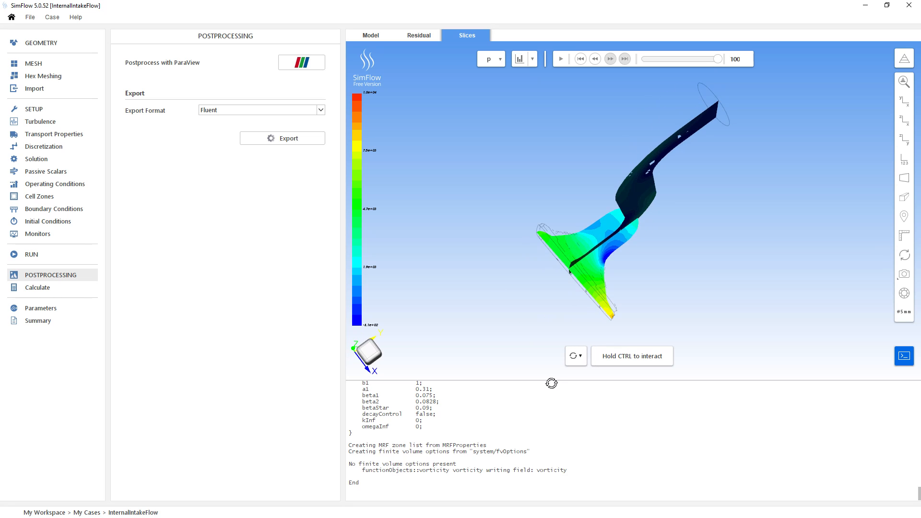